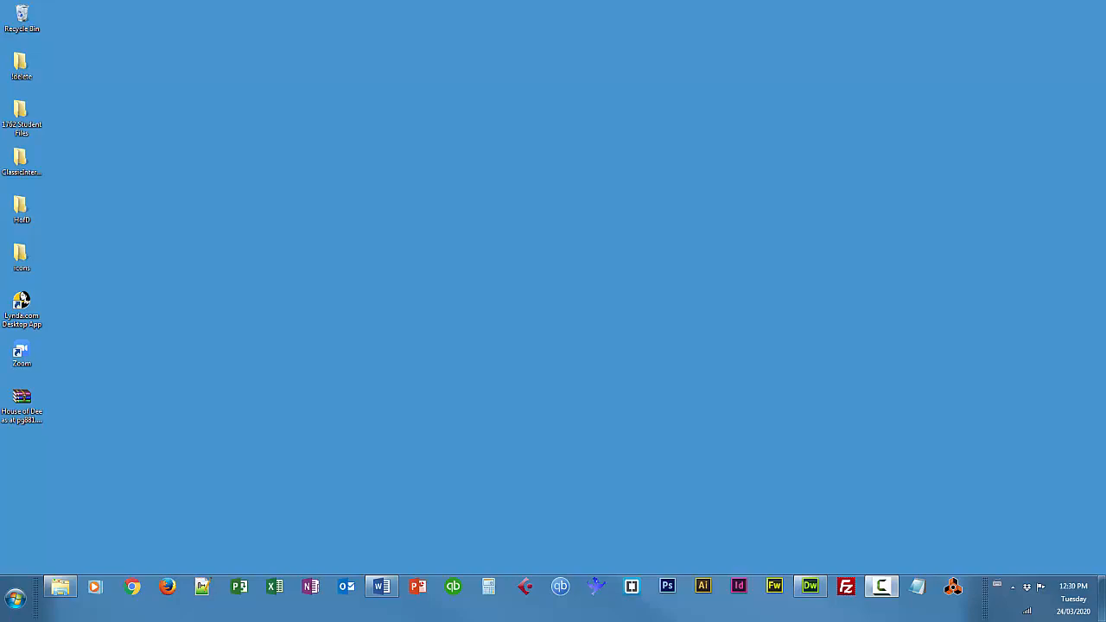
Find and launch Sage 50 Premium Accounting Version 2019.
left_click(15, 598)
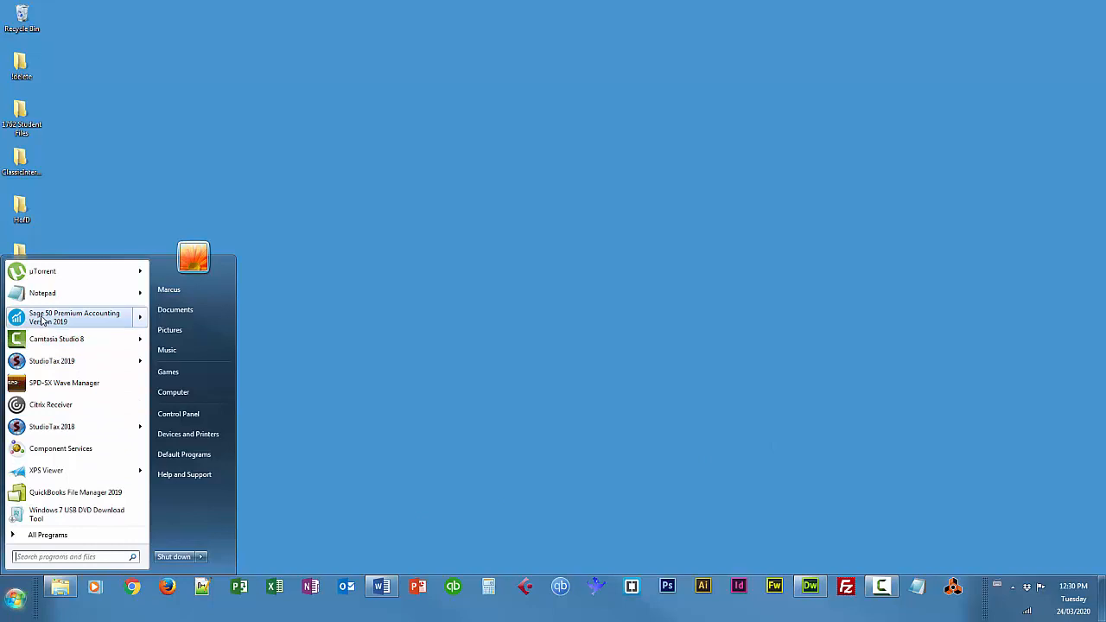
mouse_move(39, 322)
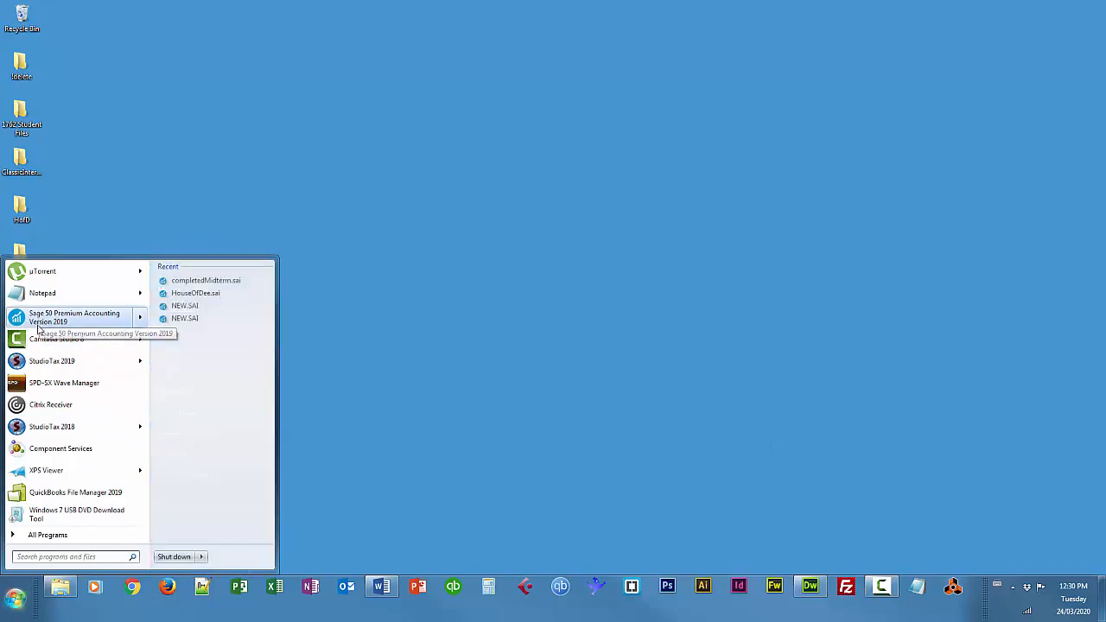
left_click(104, 557)
type("sa")
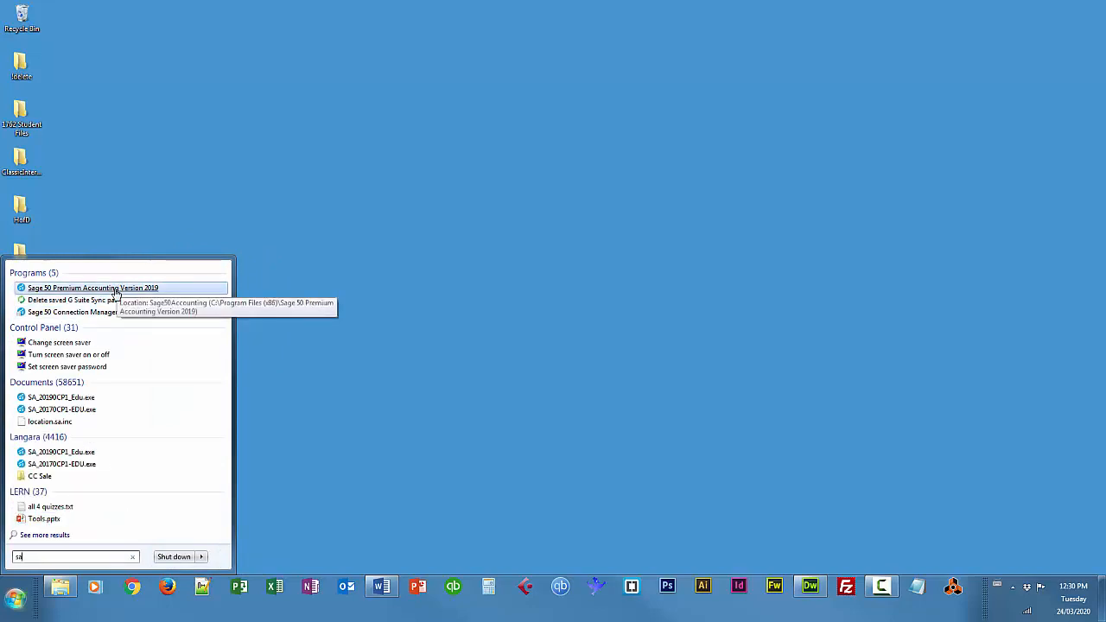
left_click(115, 289)
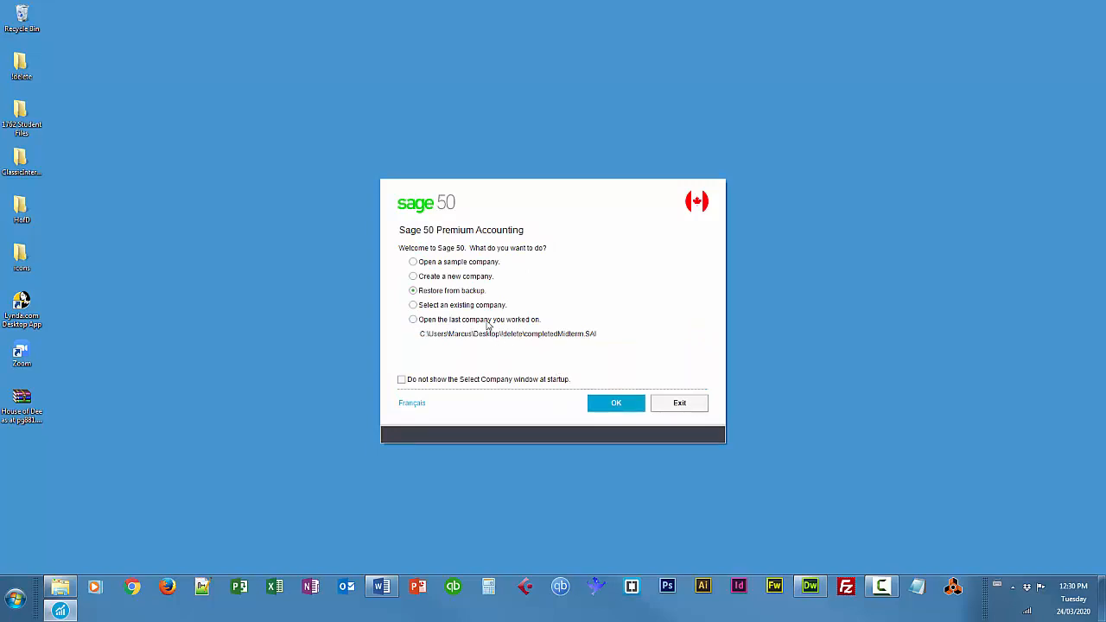
Open the existing company file HouseOfDee.SAI from the HofD folder on the Desktop.
left_click(413, 305)
left_click(610, 409)
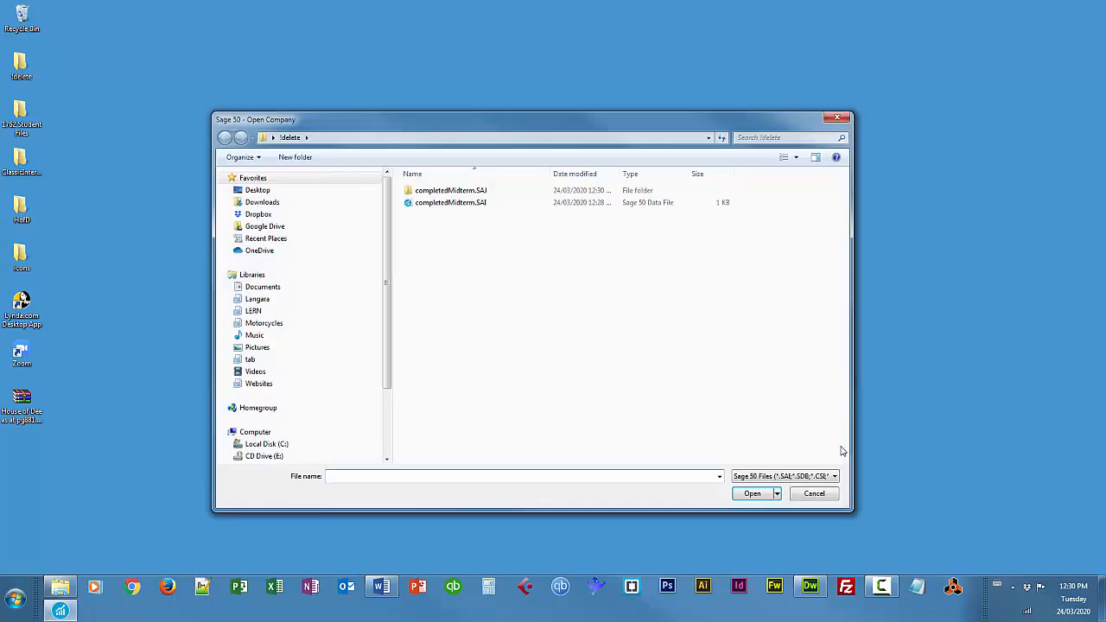
left_click(256, 189)
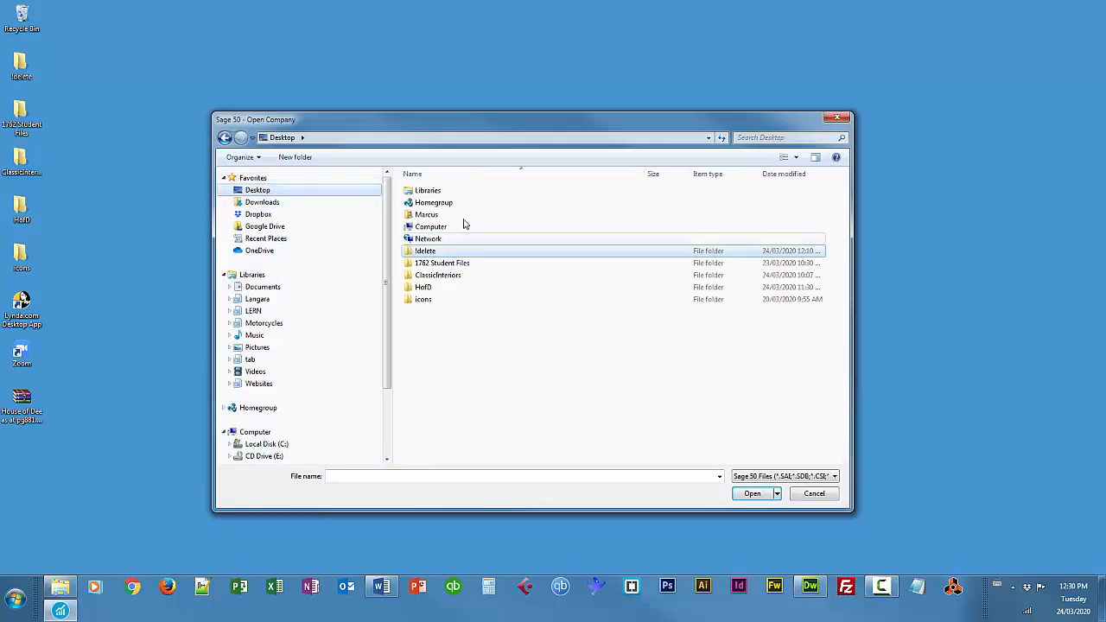
left_click(423, 288)
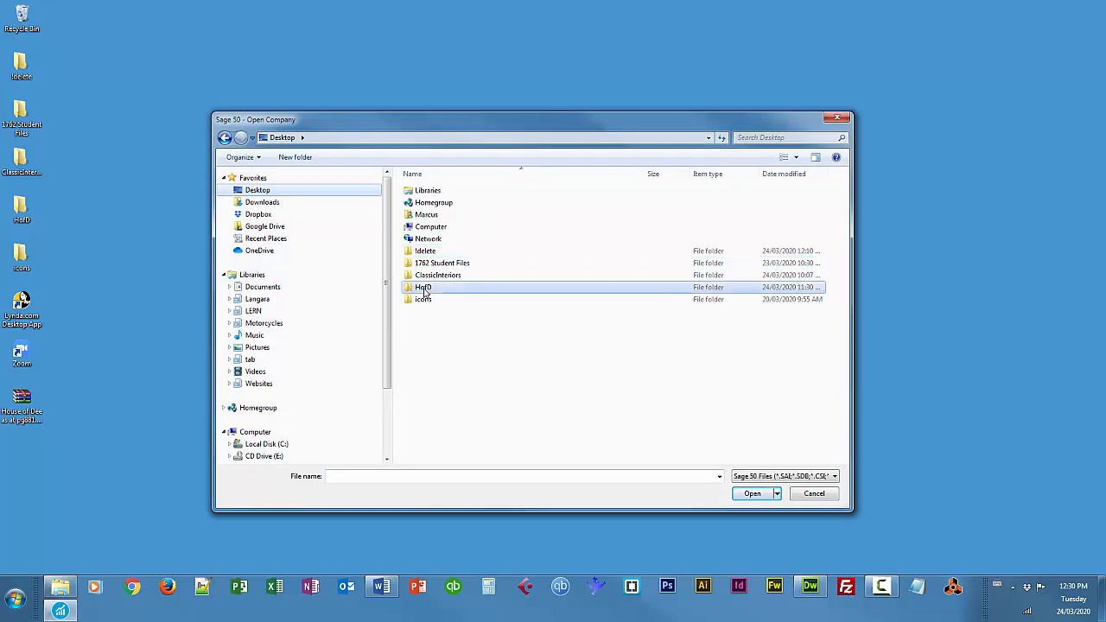
double_click(423, 289)
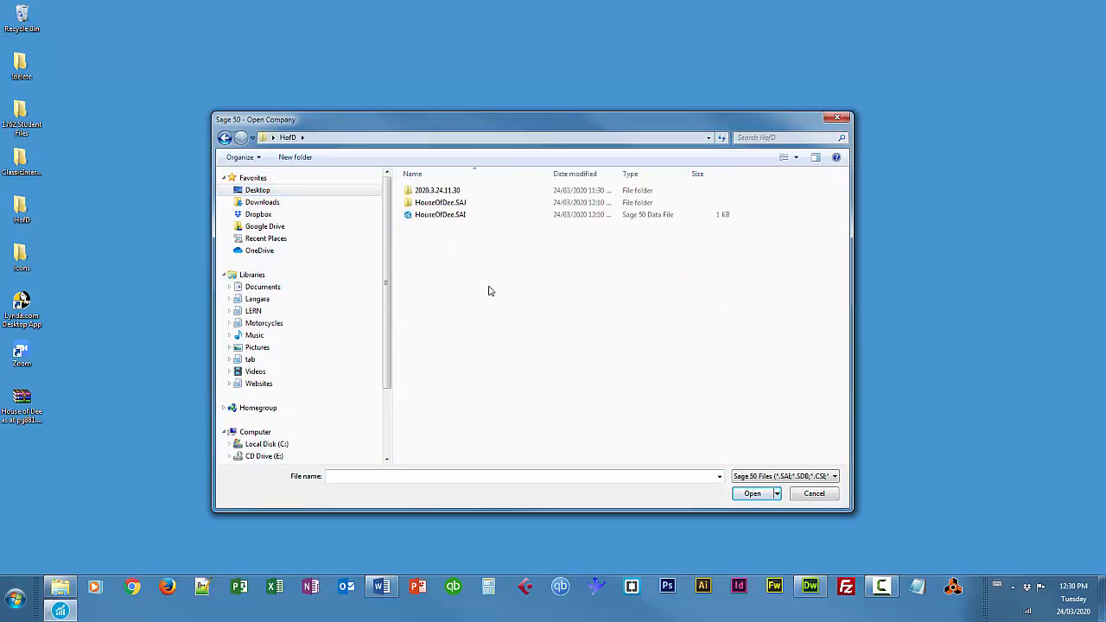
double_click(451, 215)
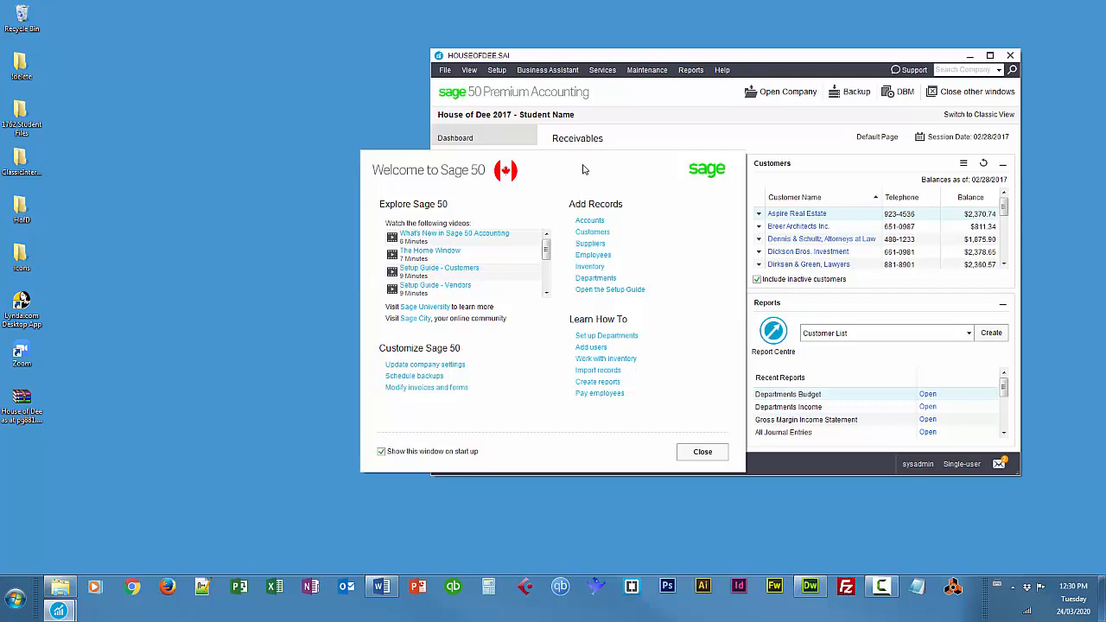
Dismiss the welcome window and maximize the company's home window.
left_click_drag(587, 169, 691, 142)
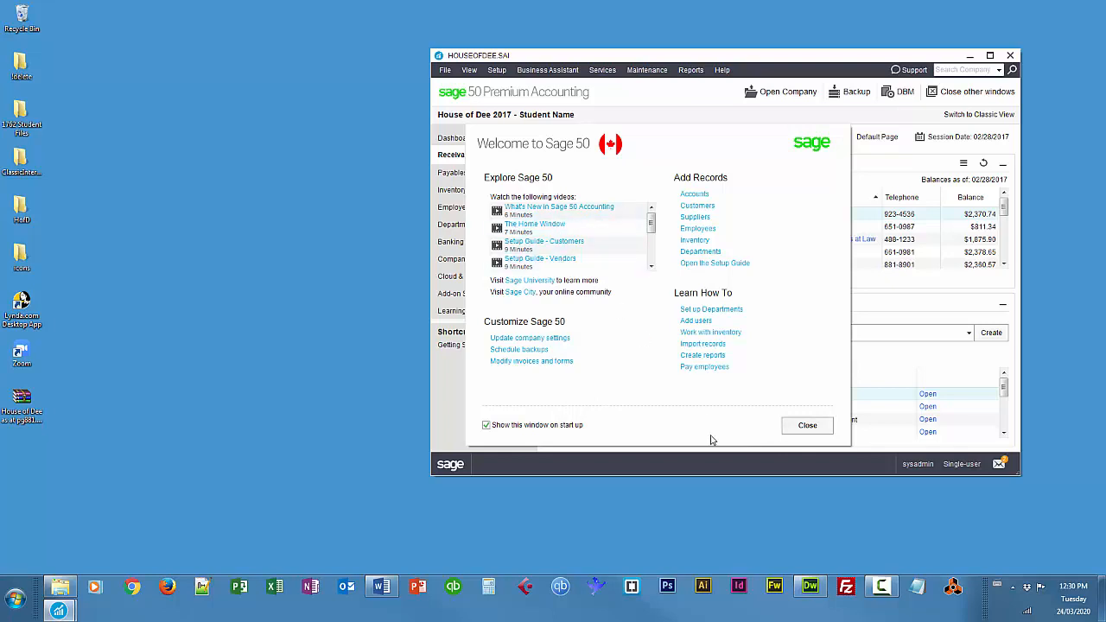
left_click(808, 427)
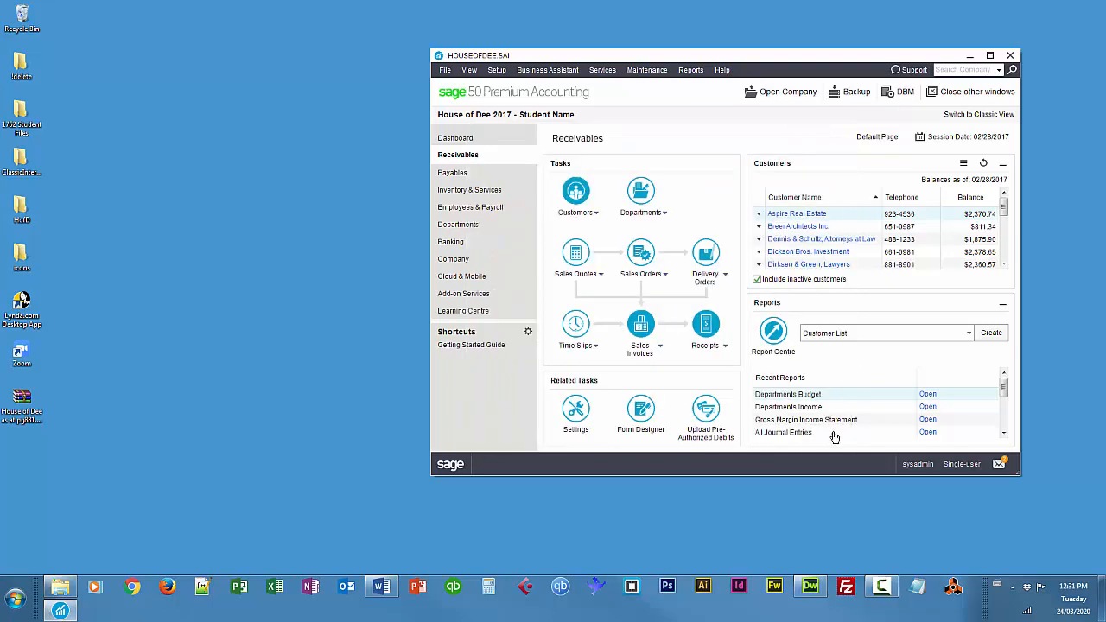
left_click(990, 57)
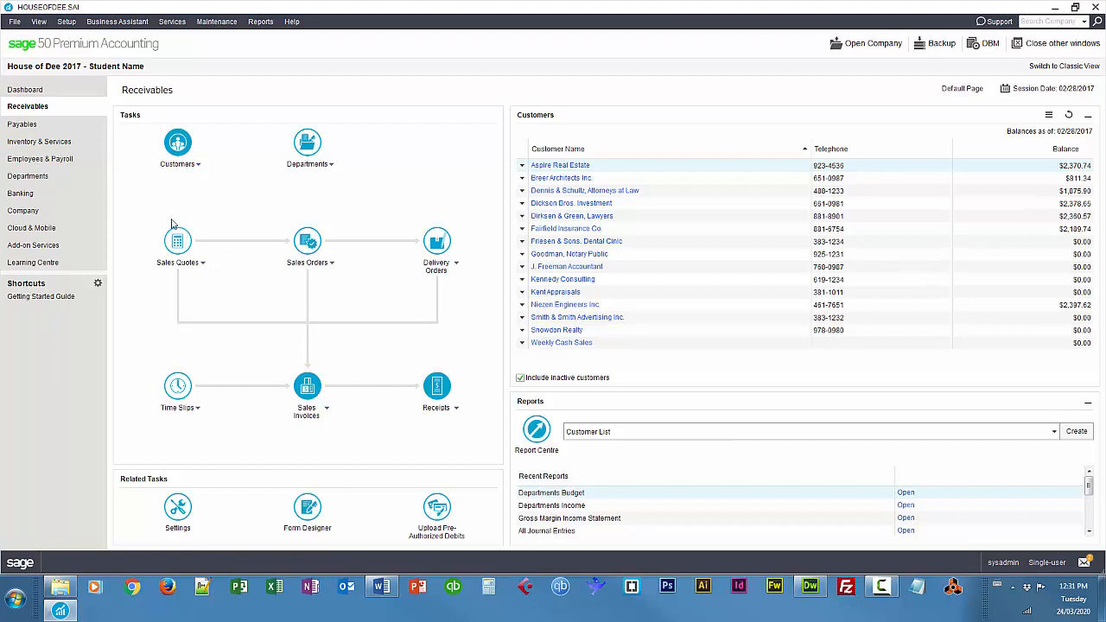
Create the Inventory Summary report from the Inventory & Services module.
left_click(48, 145)
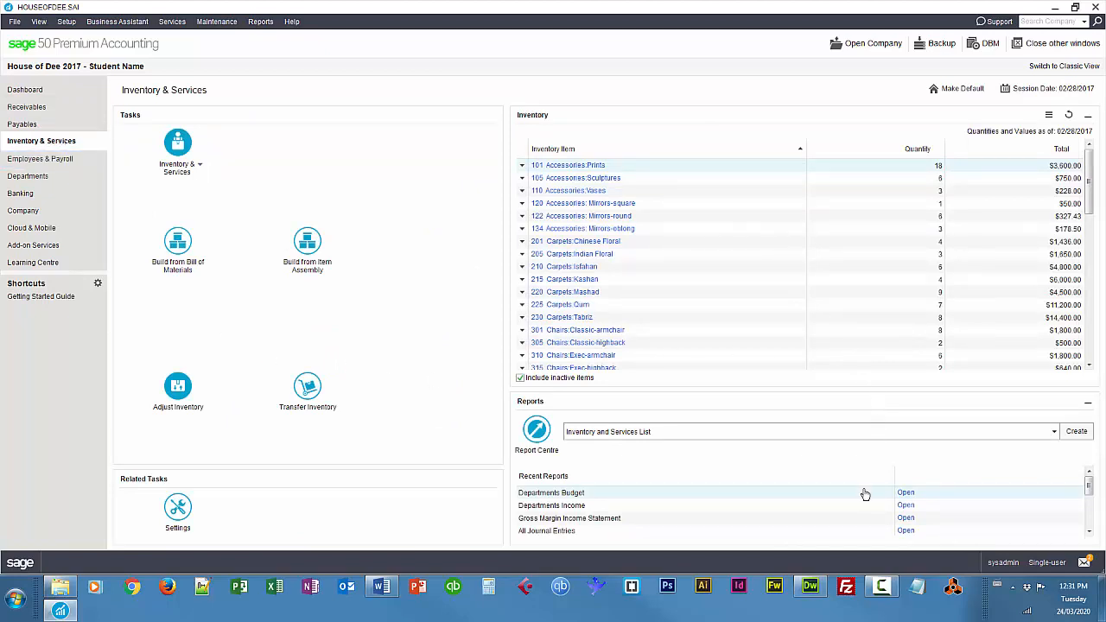
left_click(769, 437)
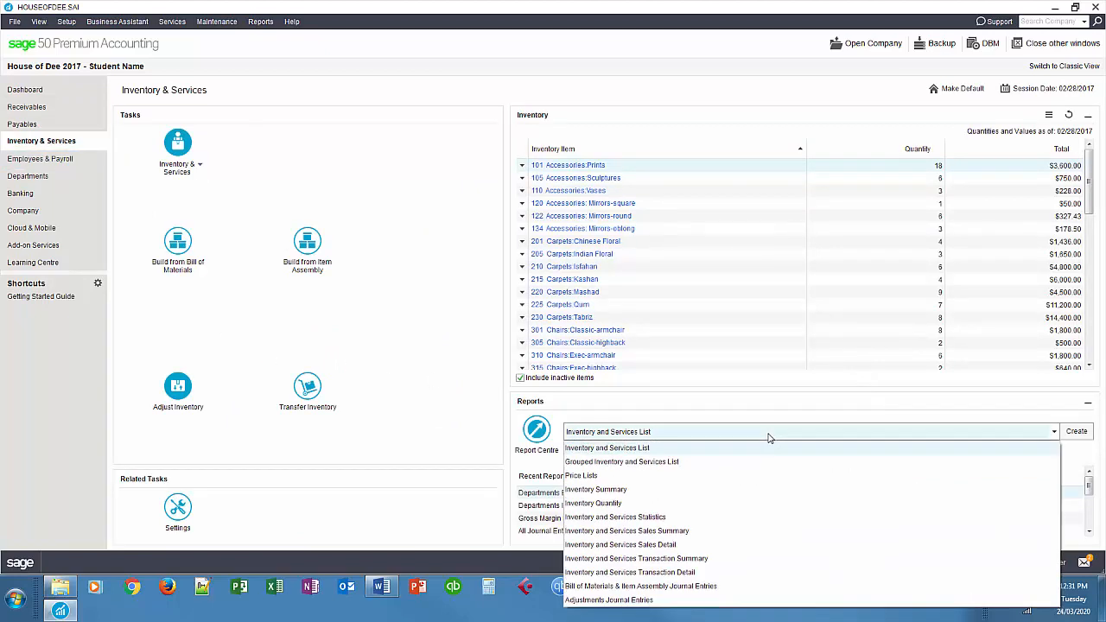
left_click(630, 489)
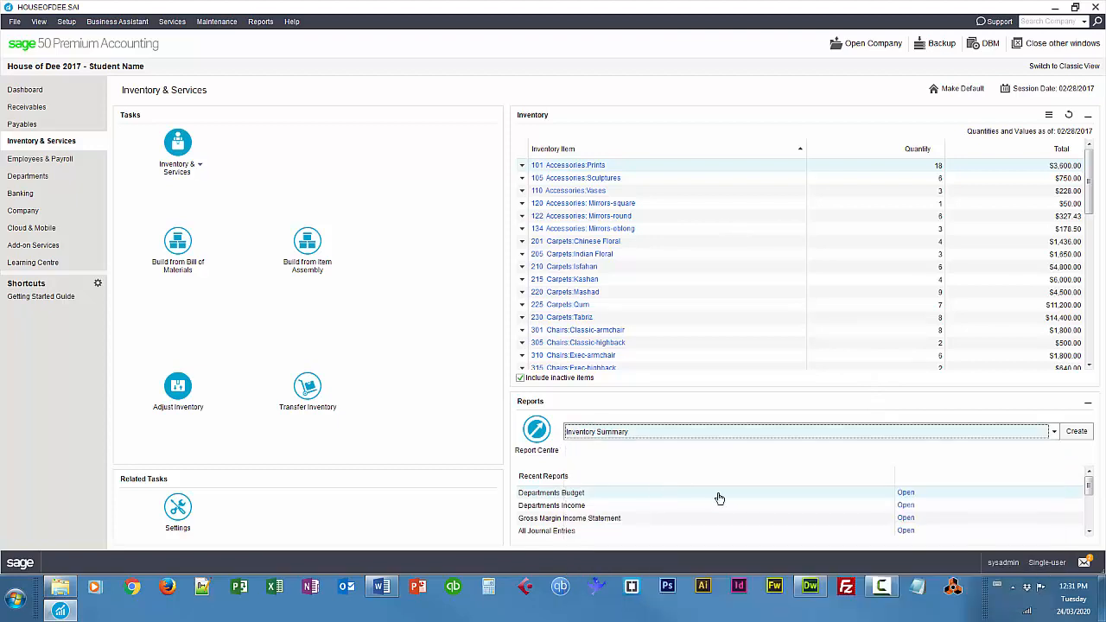
left_click(1077, 429)
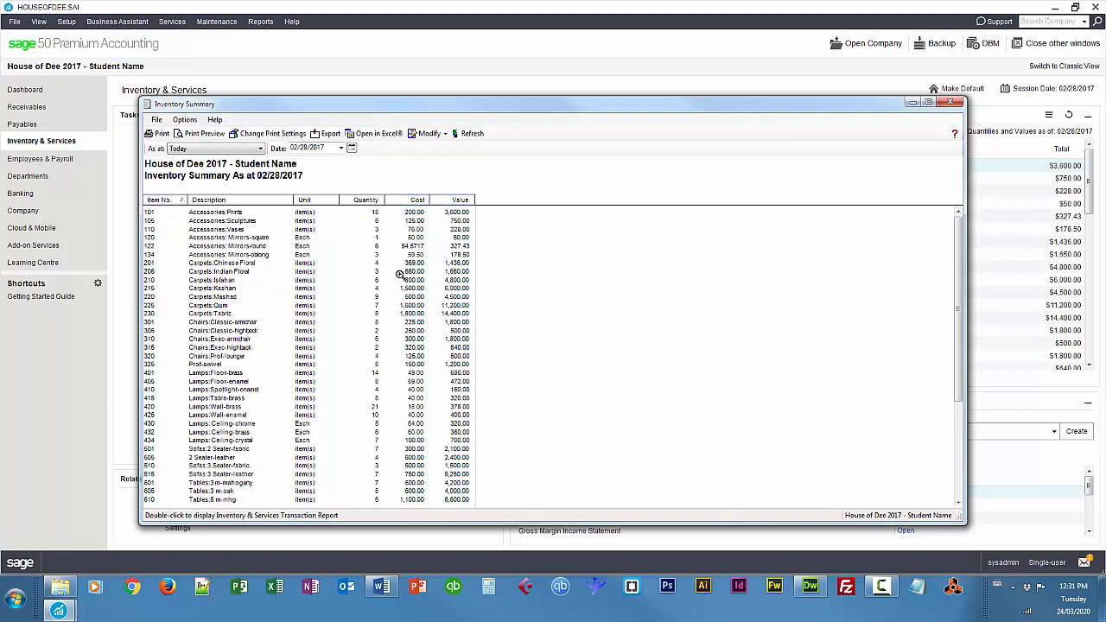
left_click_drag(649, 106, 693, 83)
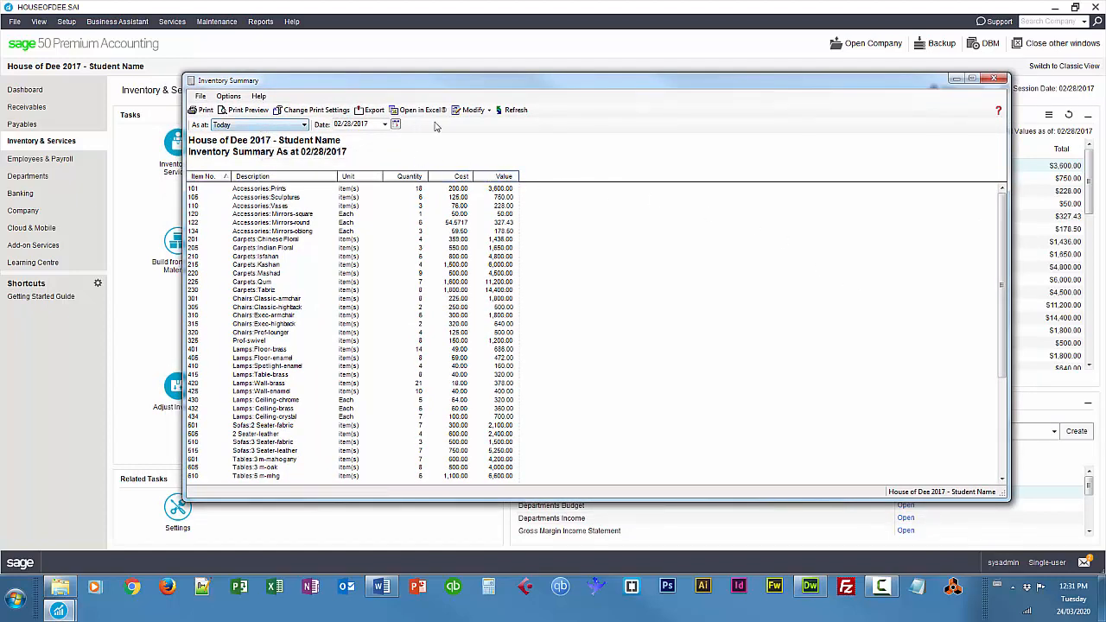
Customize the Inventory Summary columns by removing Cost Per Unit and Value On Hand, and close the report.
left_click(472, 110)
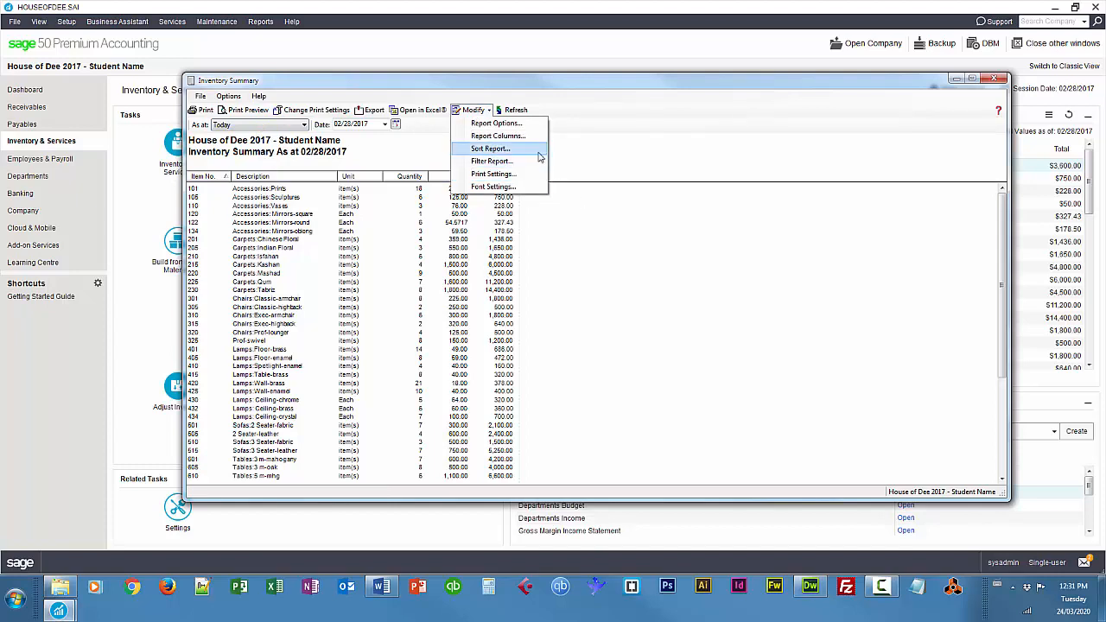
left_click(497, 136)
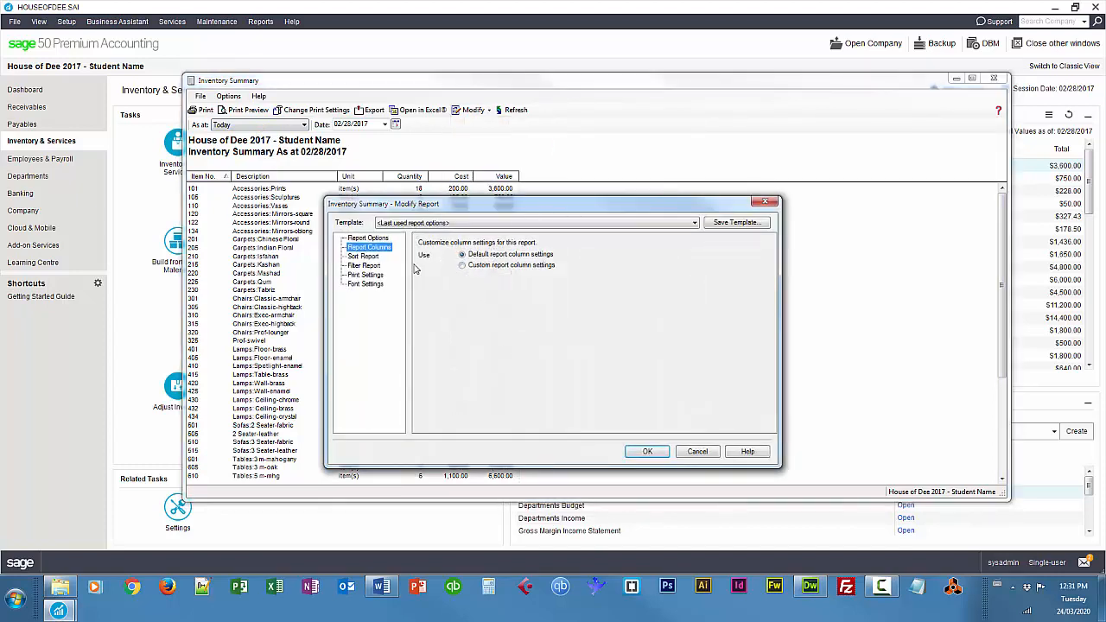
left_click(464, 265)
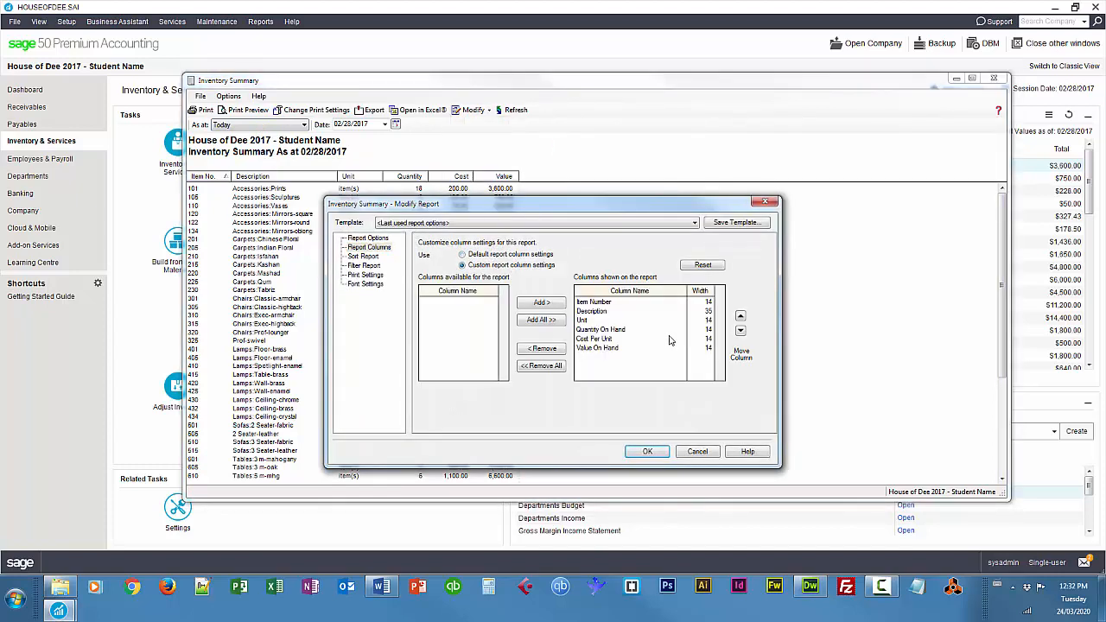
left_click(592, 340)
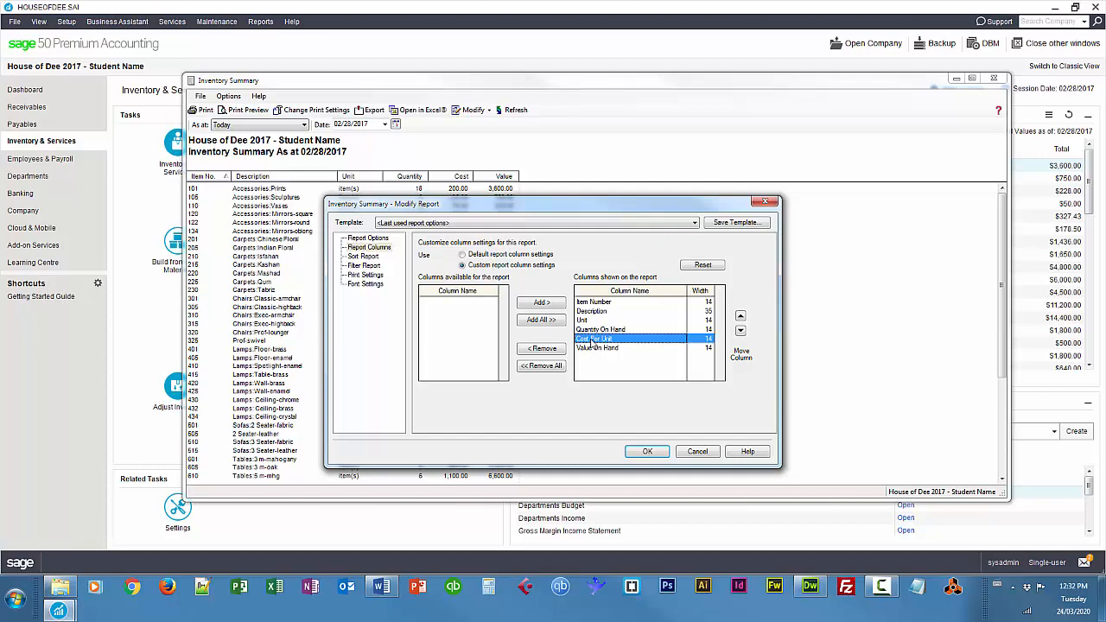
left_click(541, 348)
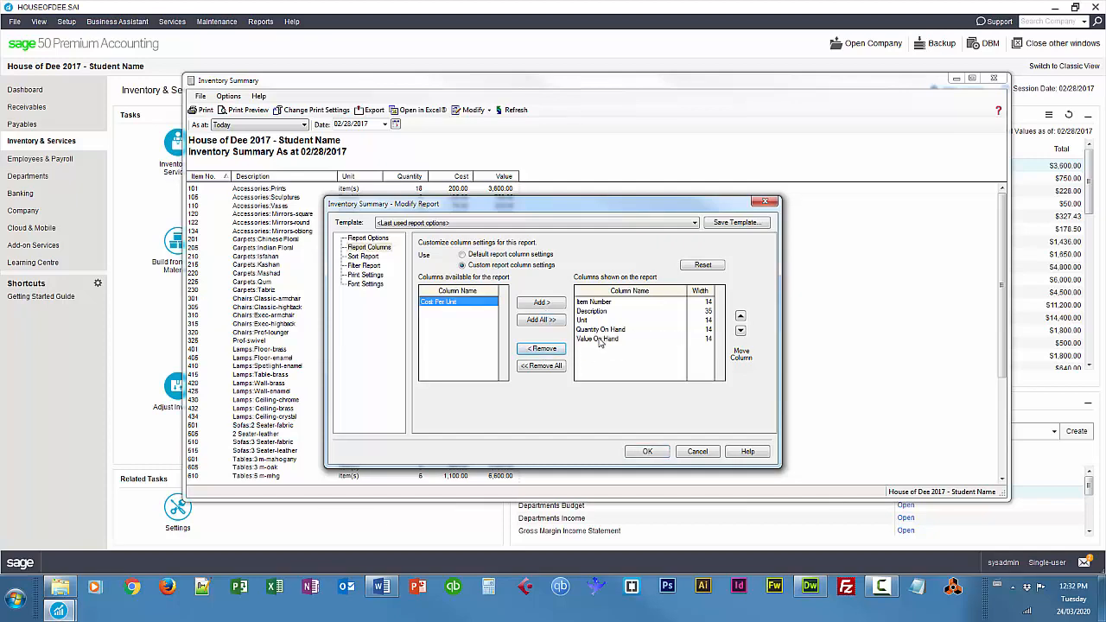
left_click(600, 339)
left_click(551, 349)
left_click(648, 453)
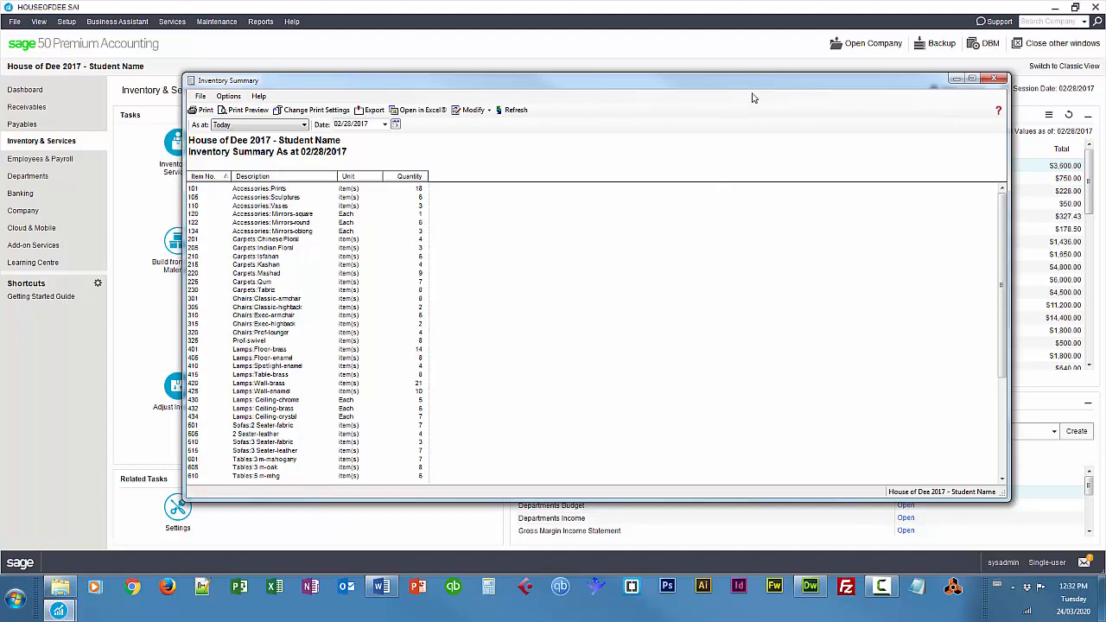
left_click(994, 78)
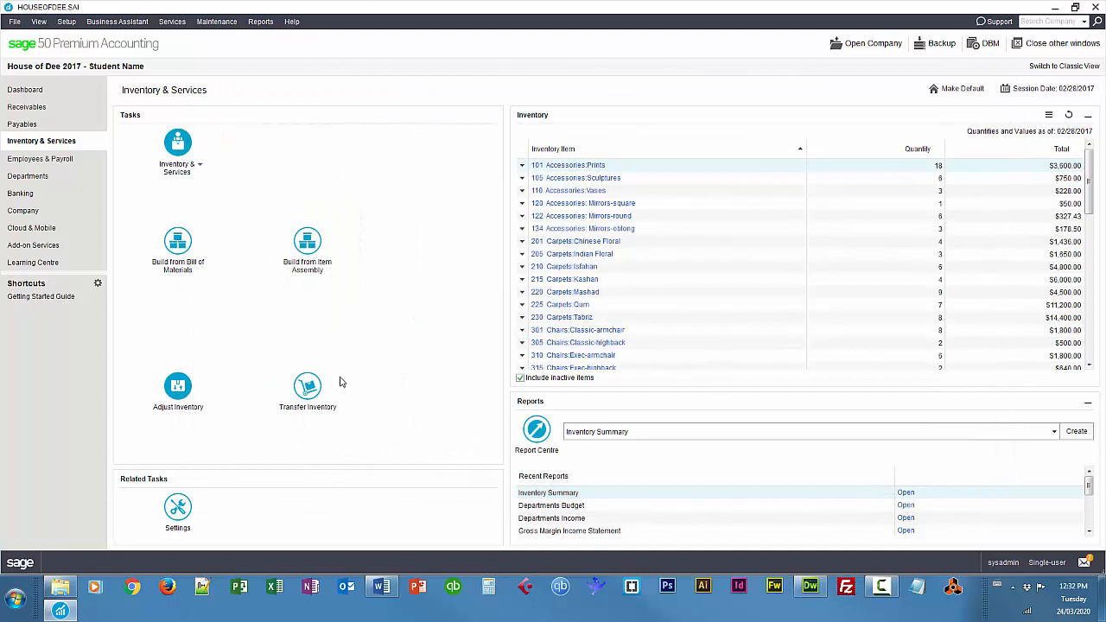
Enter an inventory adjustment with source Memo and a quantity of -1 for item 105, Accessories:Sculptures.
left_click(180, 391)
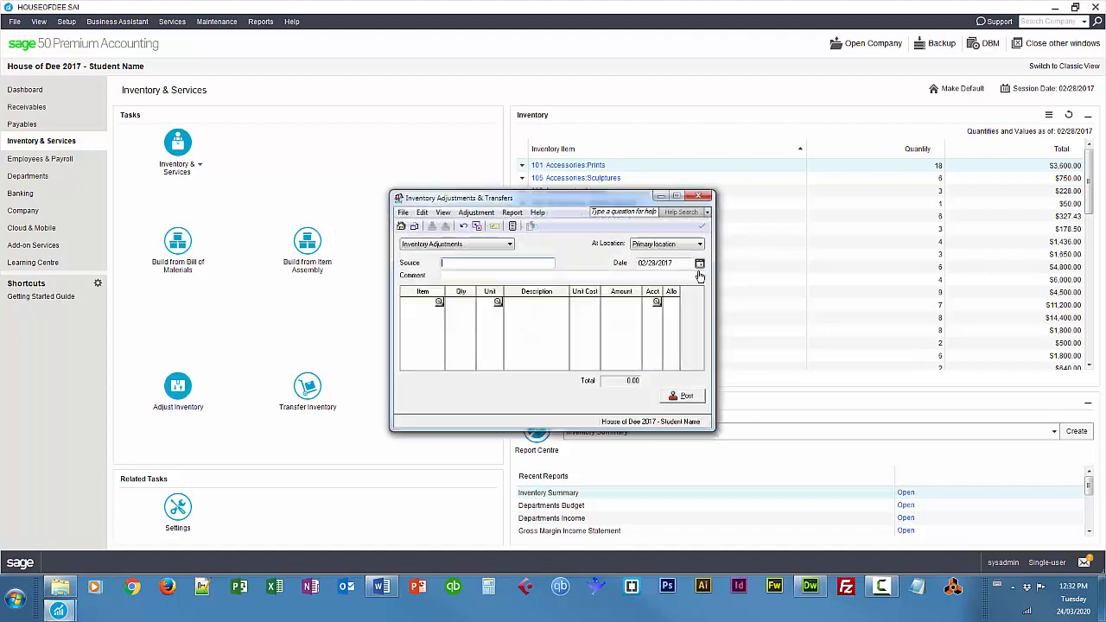
left_click_drag(632, 196, 935, 196)
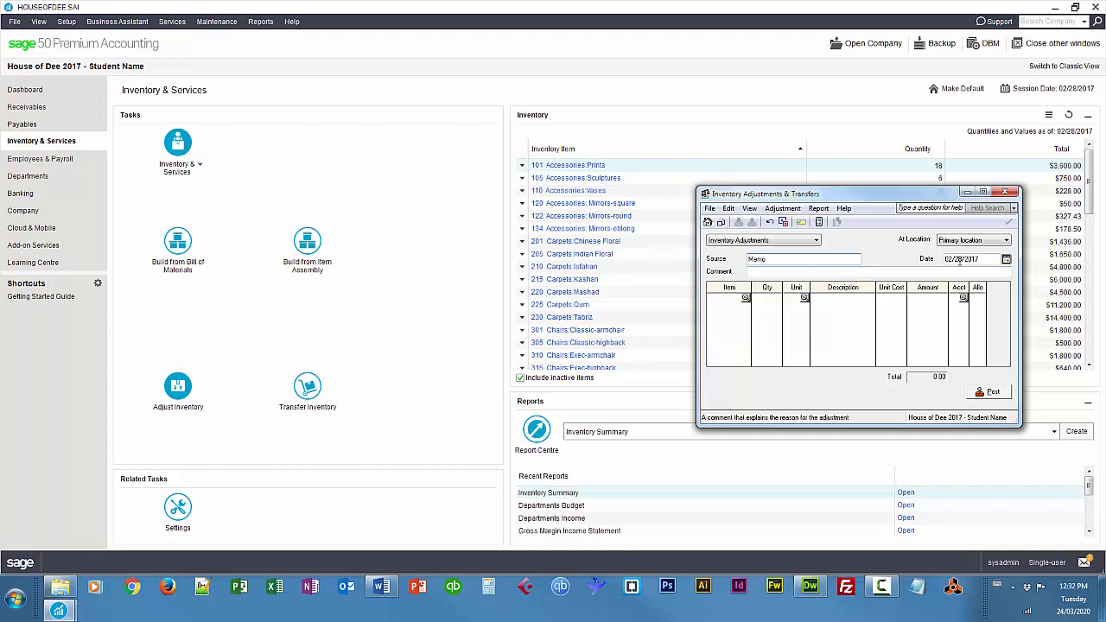
left_click(745, 299)
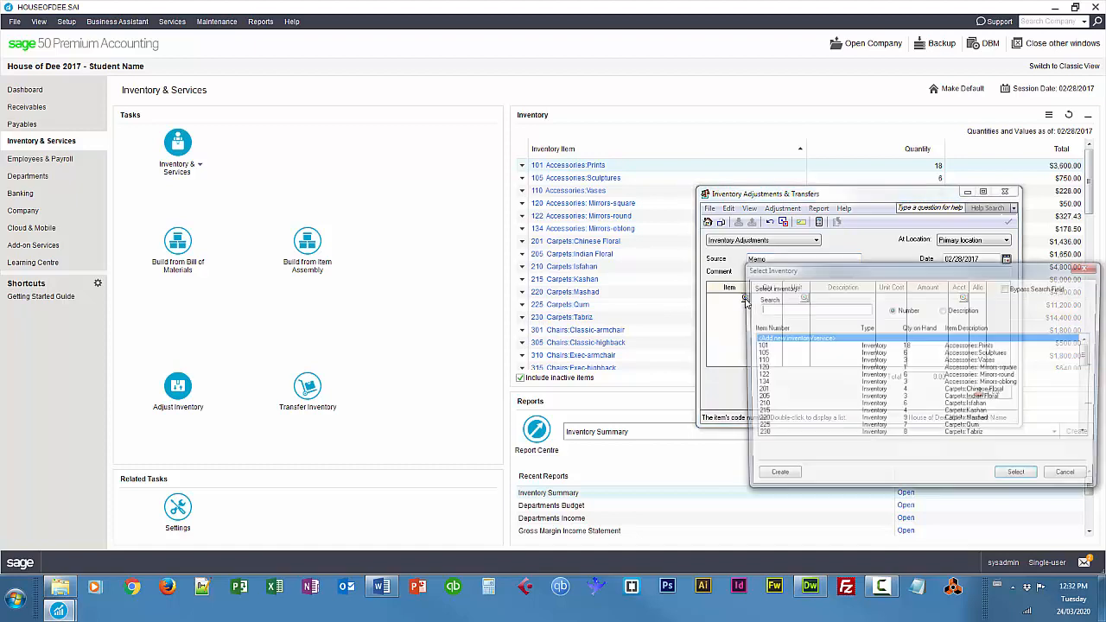
left_click(757, 353)
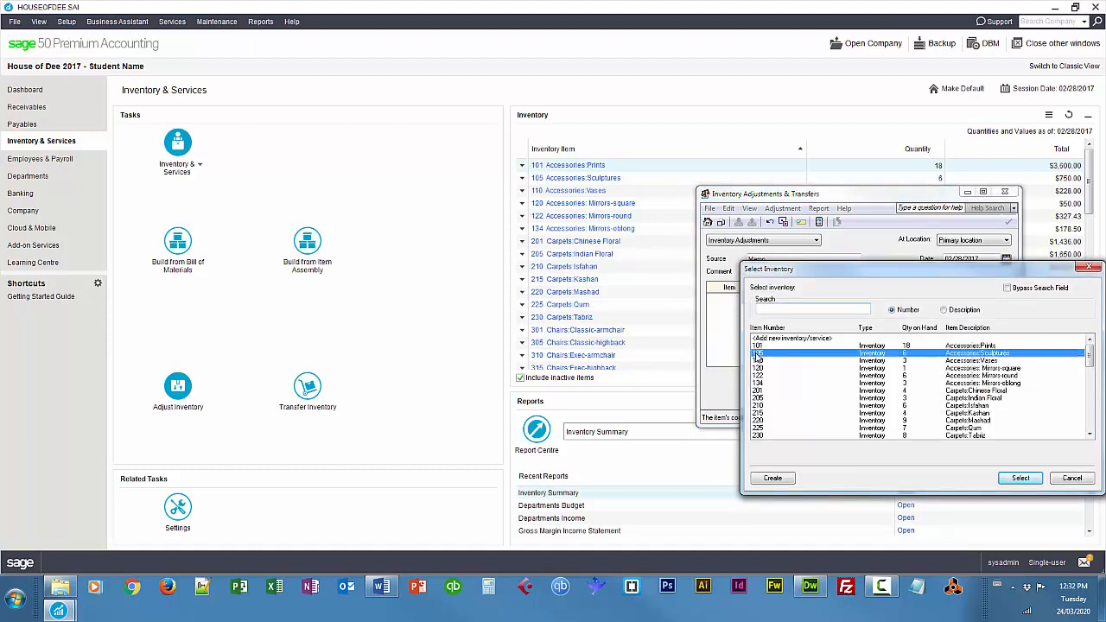
left_click(1019, 479)
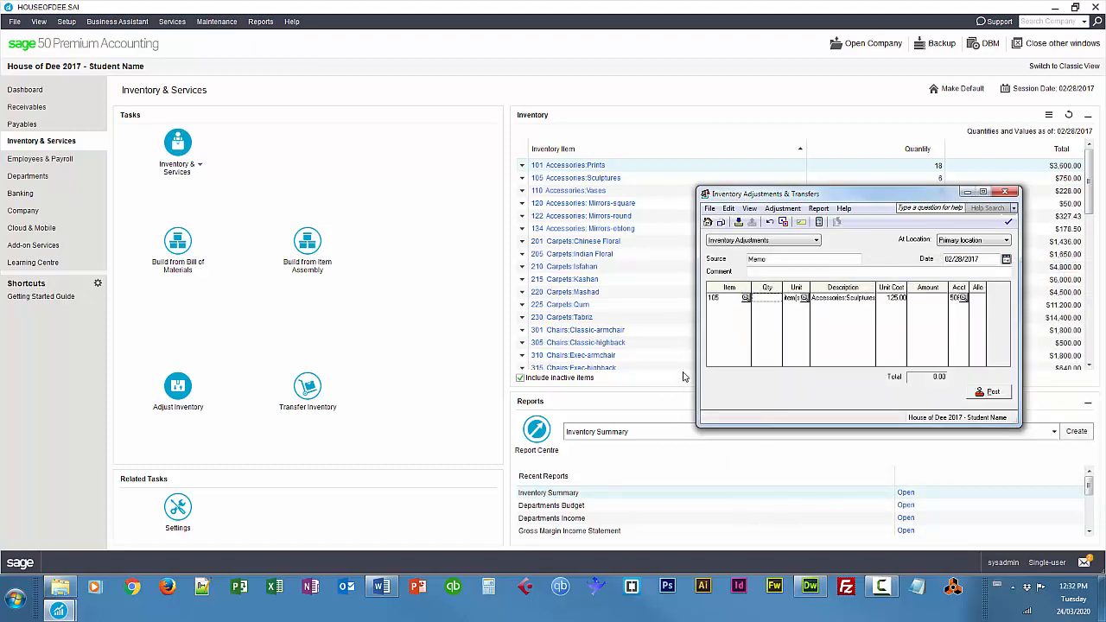
left_click_drag(697, 338, 570, 338)
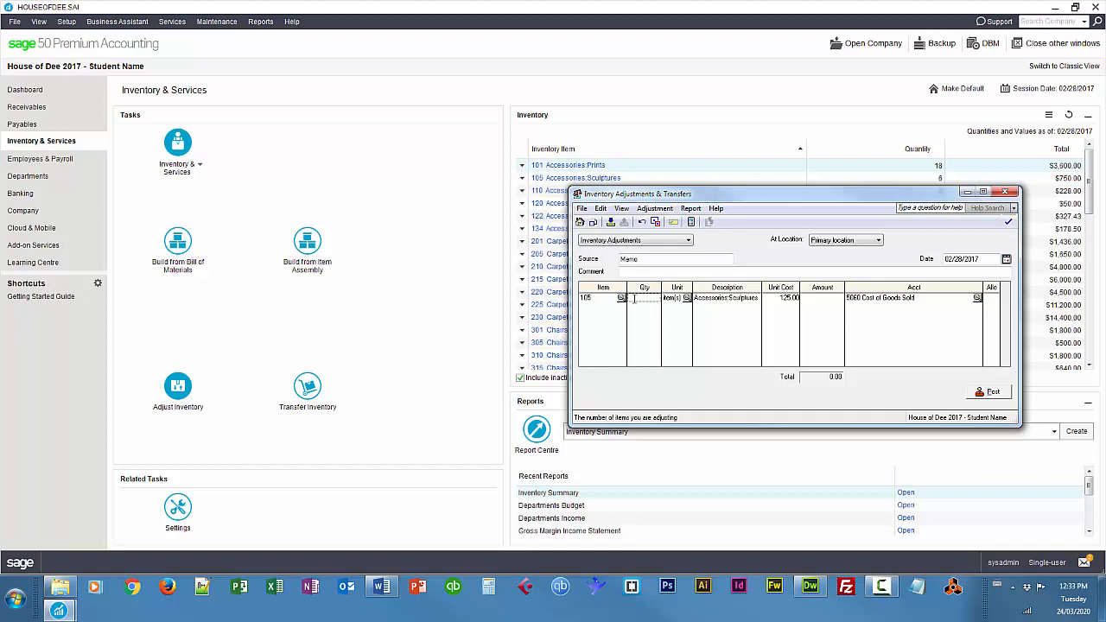
key("Tab")
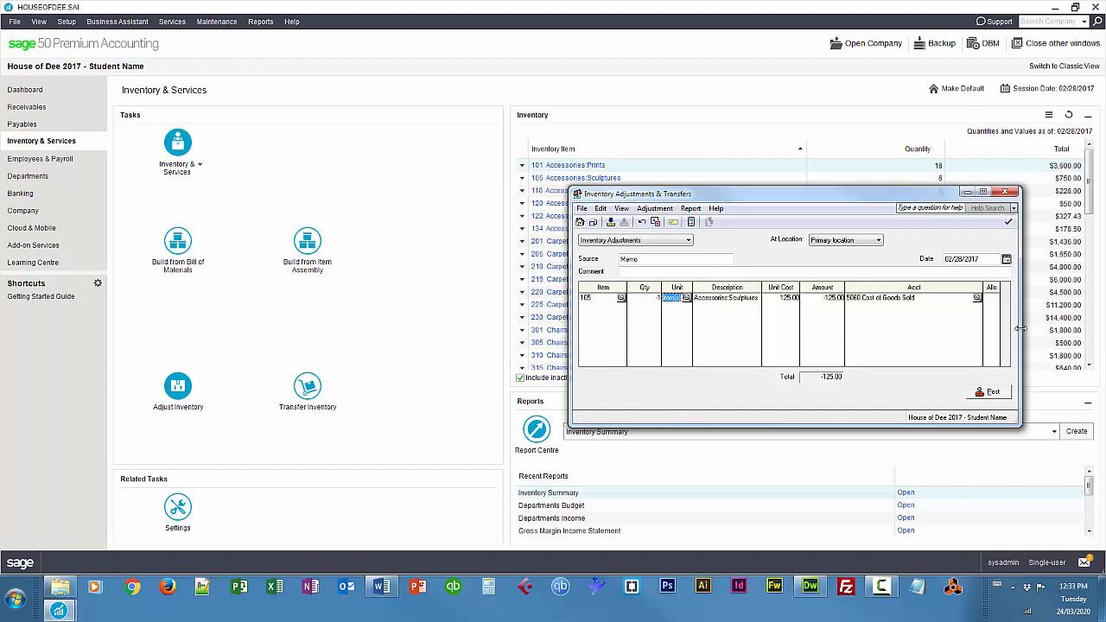
Widen the journal's allocation column and allocate the full 125.00 of the sculpture adjustment to the Sales Department.
left_click_drag(1020, 329, 1028, 328)
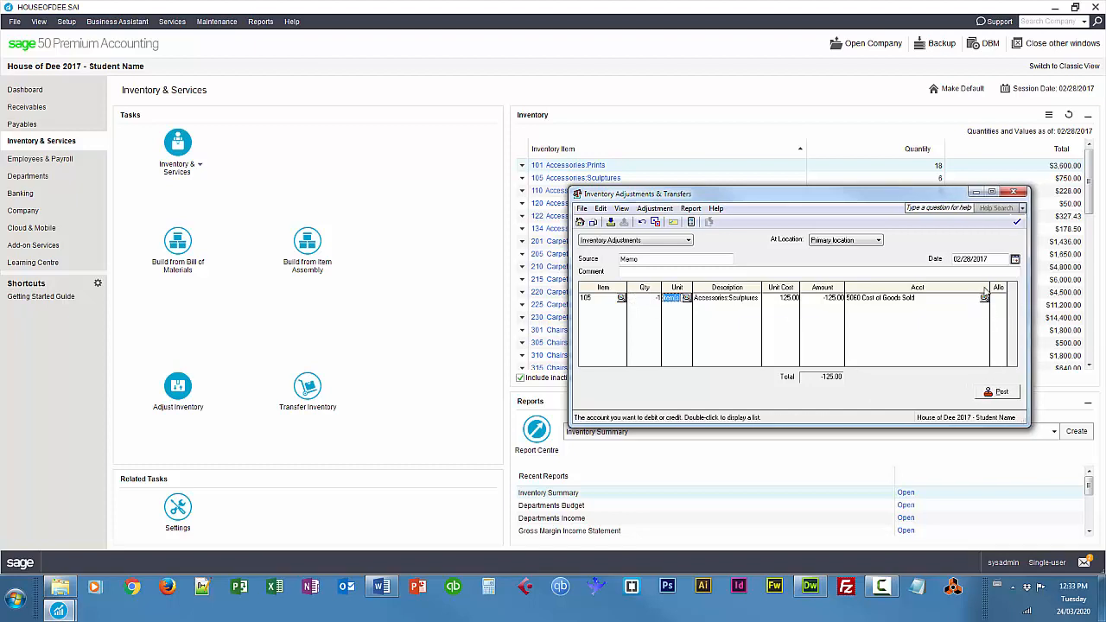
left_click_drag(987, 287, 1017, 287)
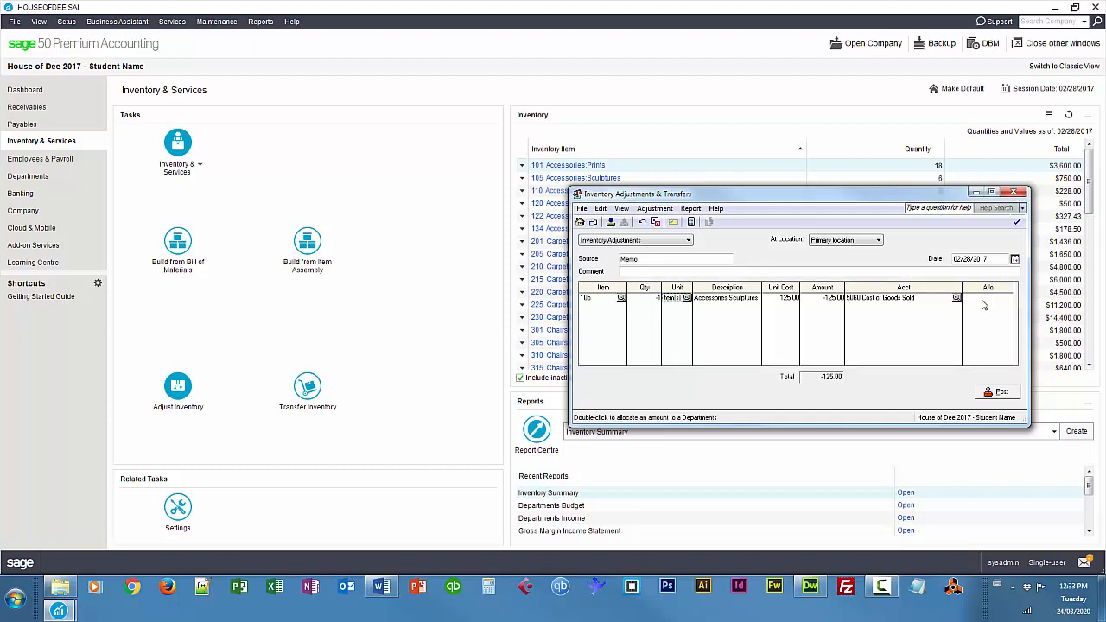
double_click(982, 304)
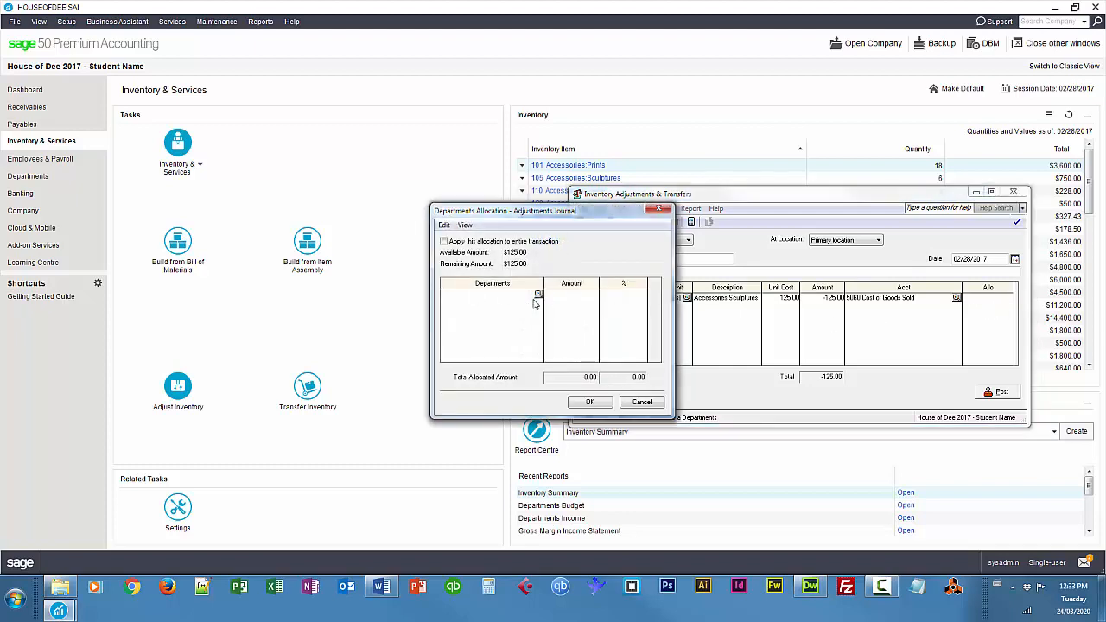
left_click(537, 294)
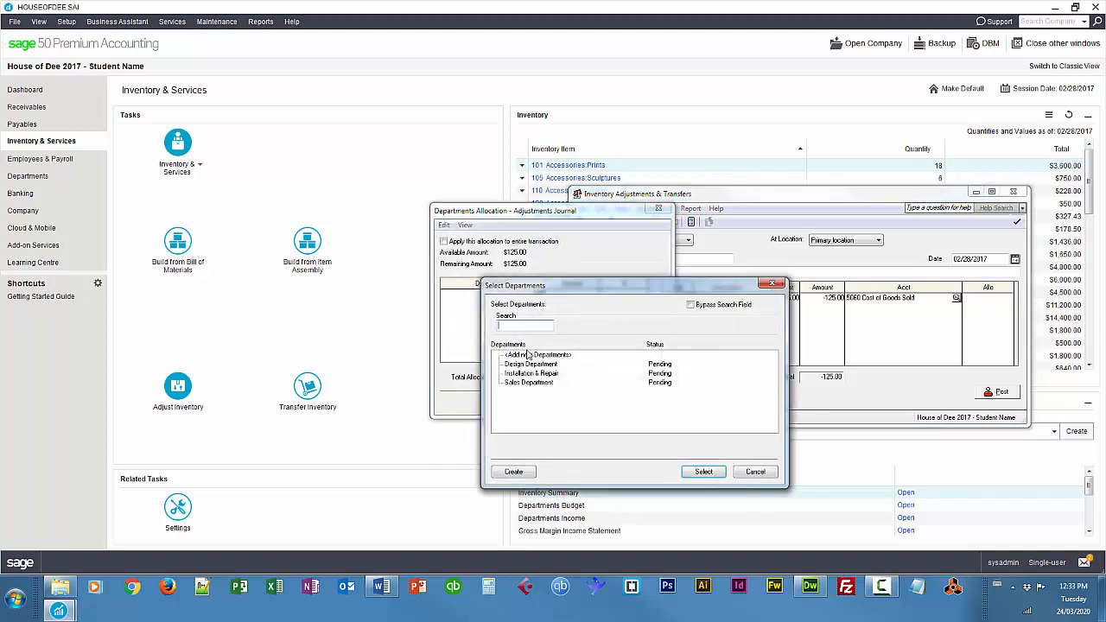
double_click(527, 382)
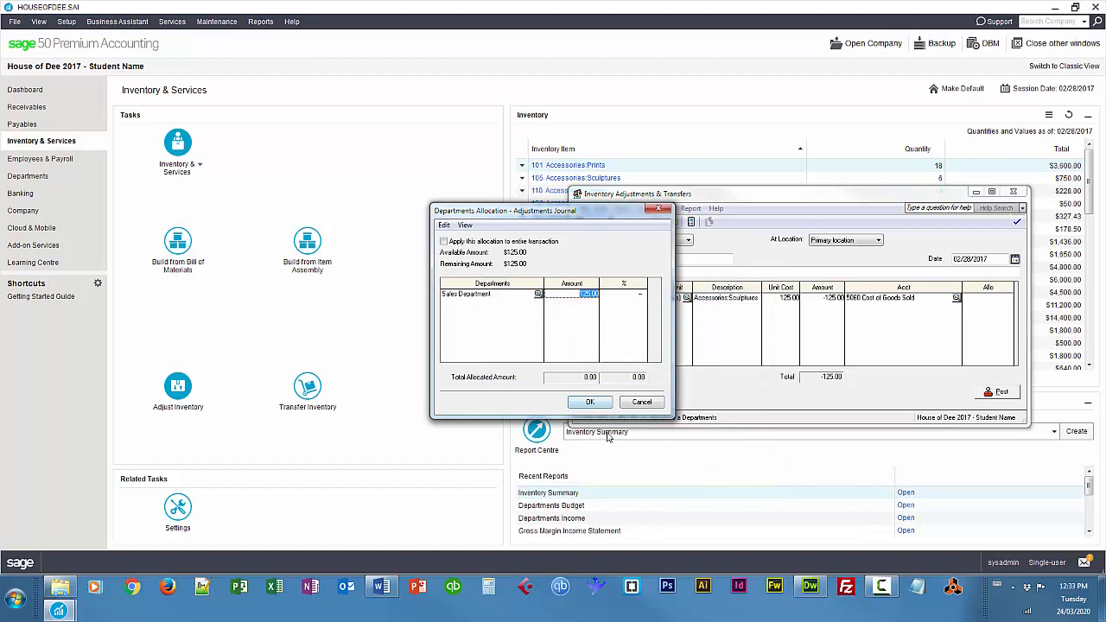
left_click(591, 405)
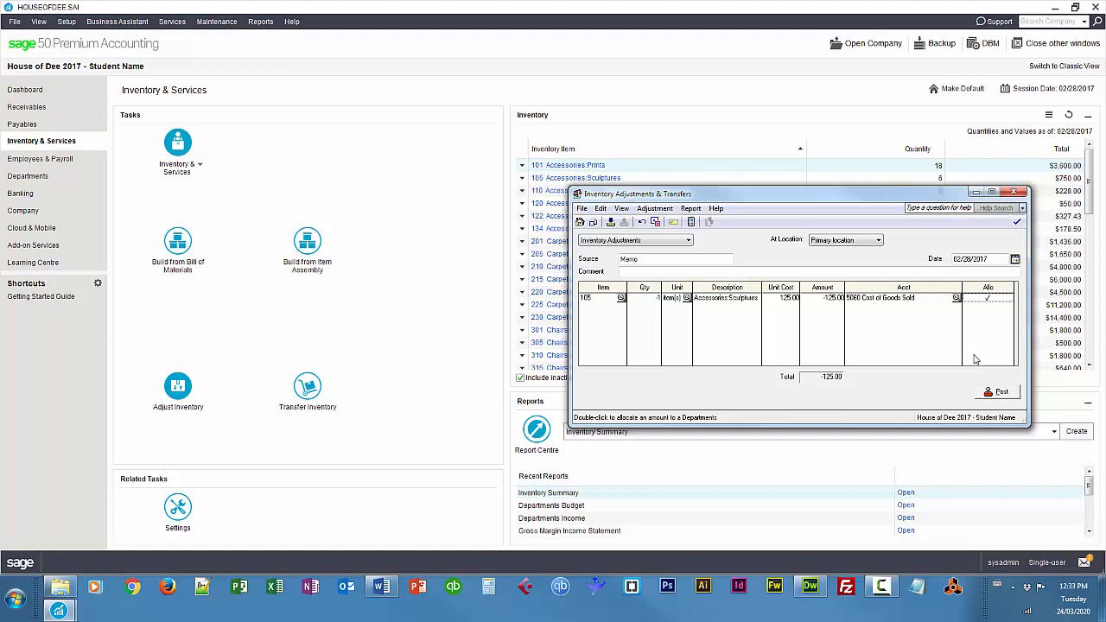
Choose account 5060 Cost of Goods Sold for the sculpture line, post the adjustment and close the journal.
left_click(873, 300)
left_click(956, 298)
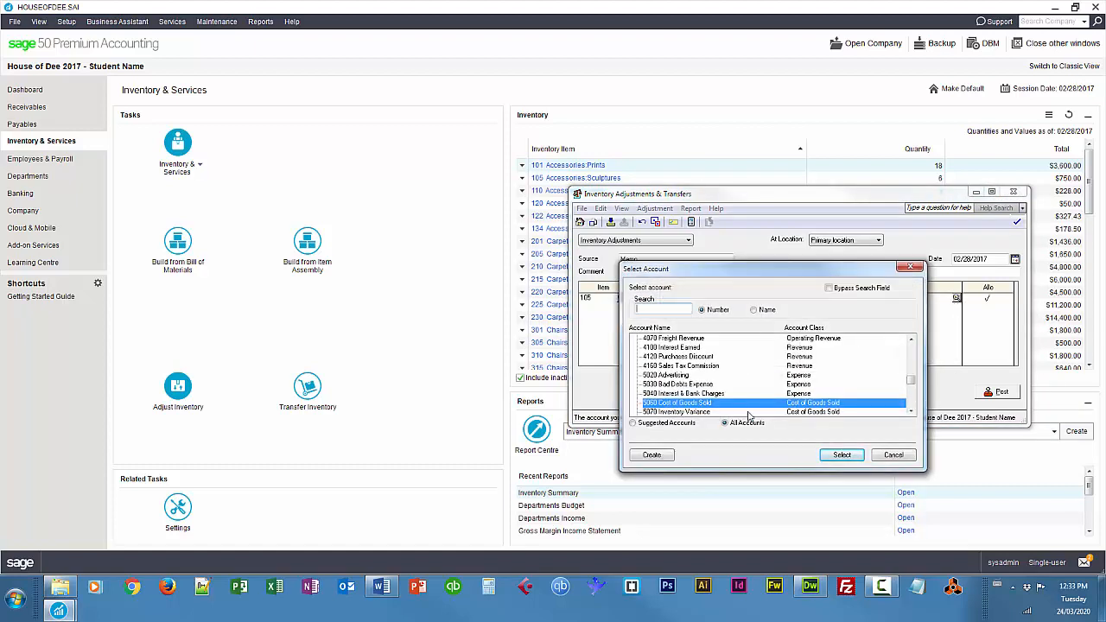
left_click(910, 411)
left_click(910, 411)
left_click(910, 411)
left_click(910, 411)
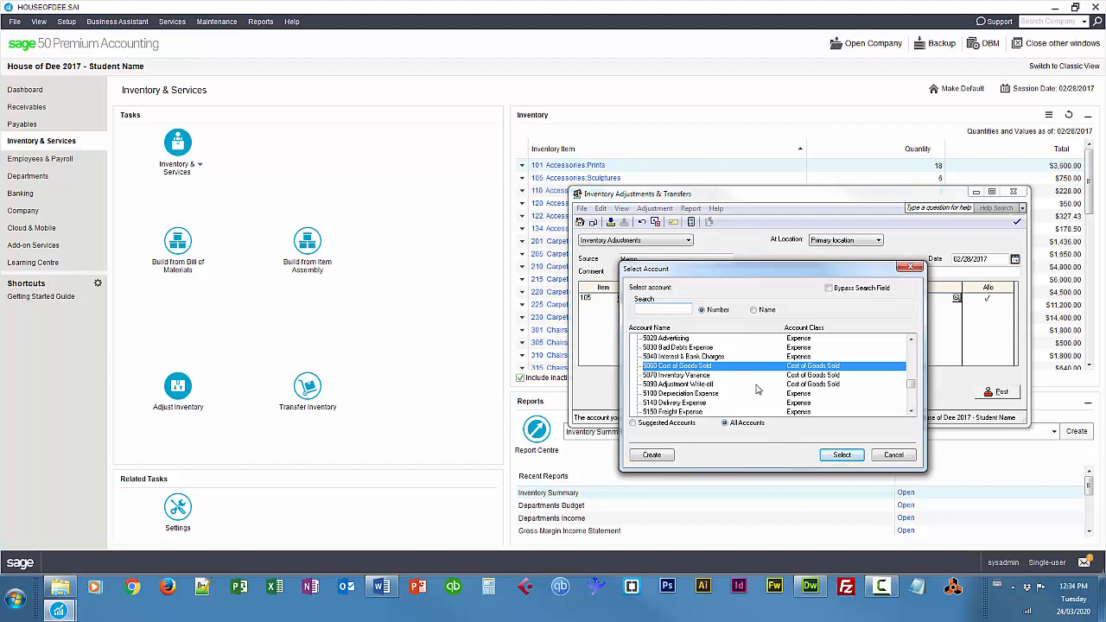
left_click(839, 454)
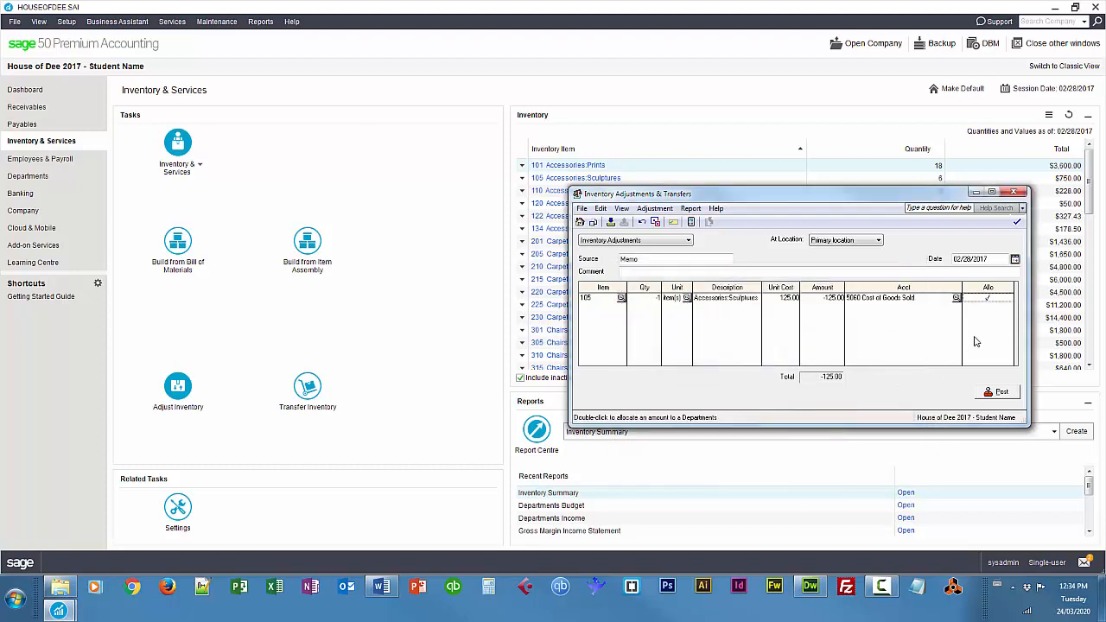
left_click(1002, 393)
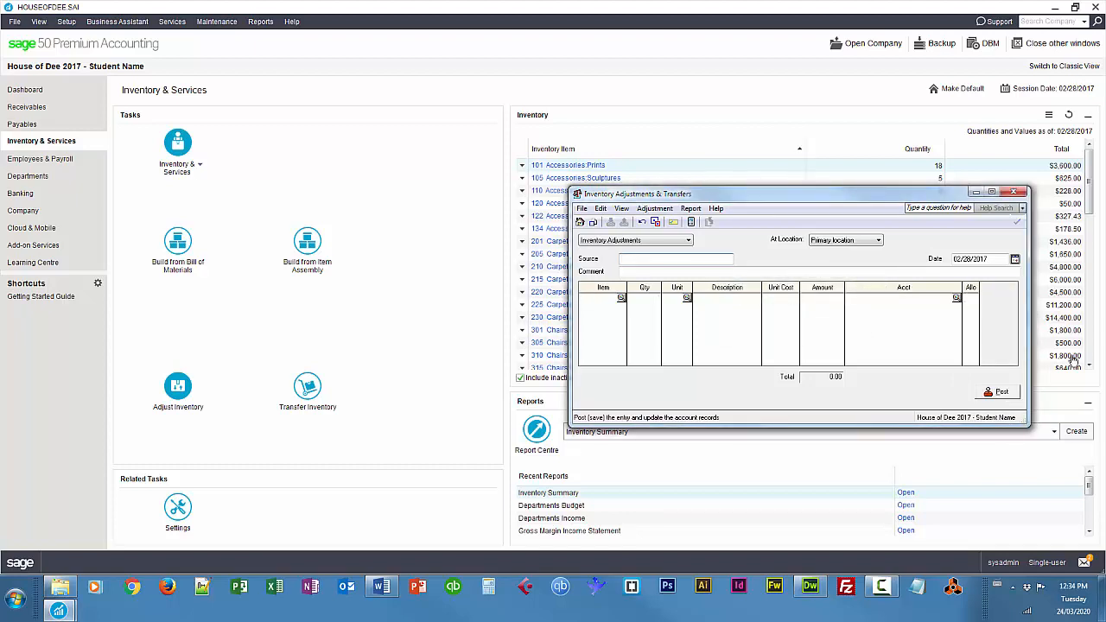
left_click(1017, 192)
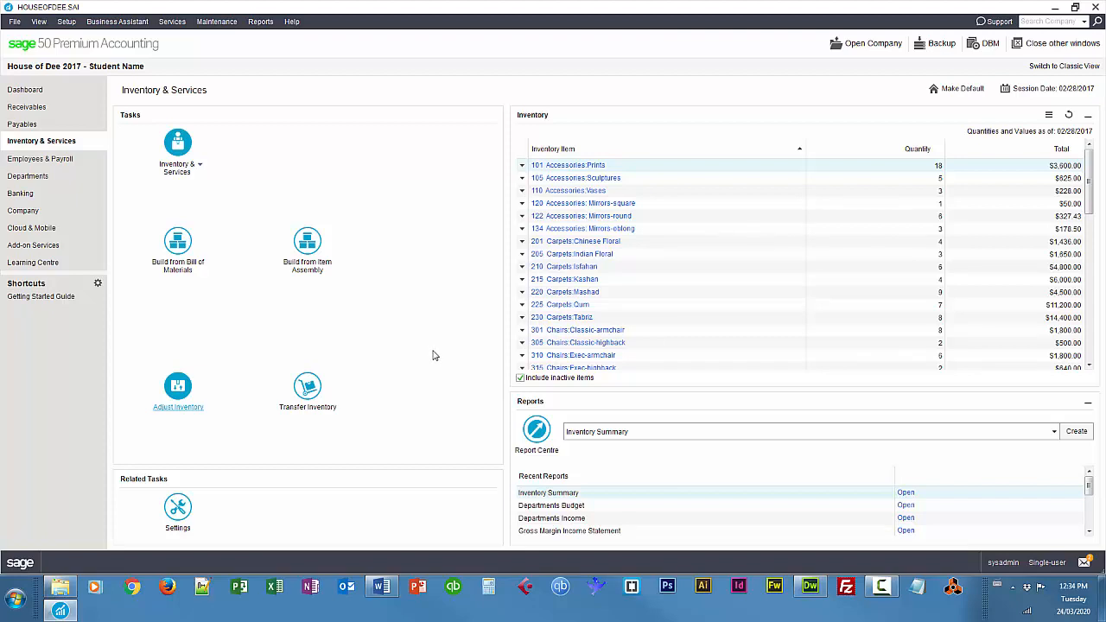
Open the company's chart of accounts and look for account 5080 among the operating expenses.
left_click(23, 210)
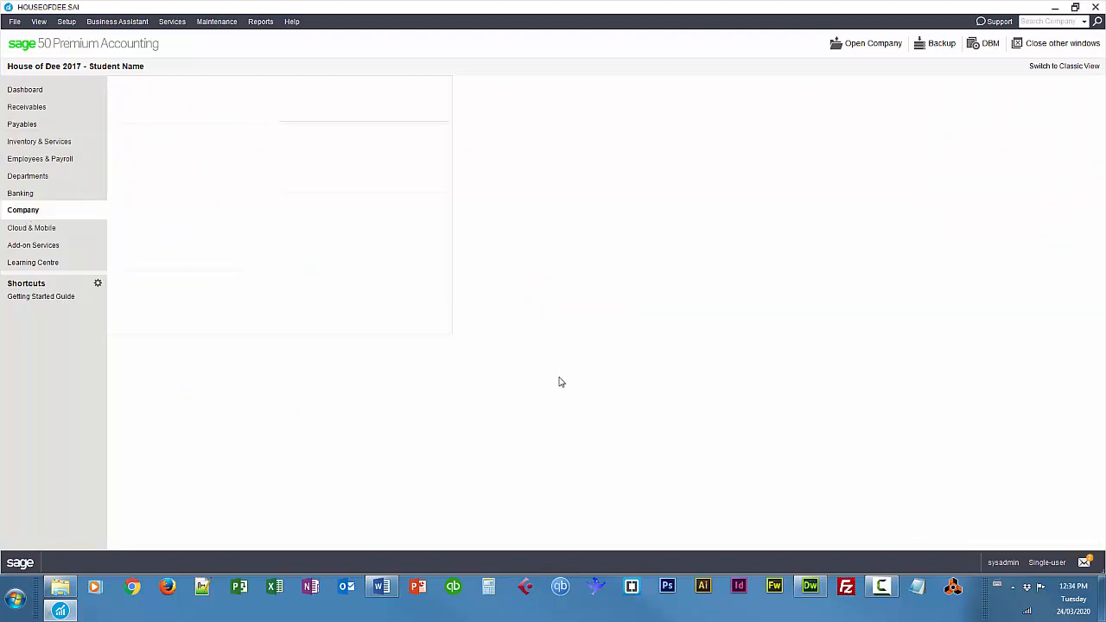
left_click(178, 372)
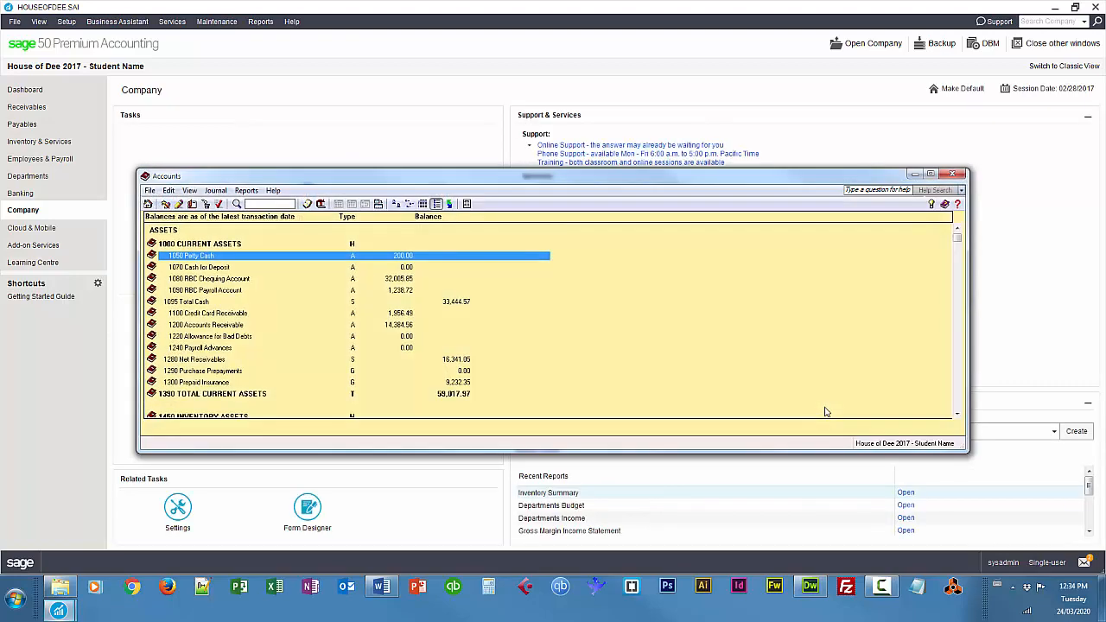
left_click(283, 203)
type("5080")
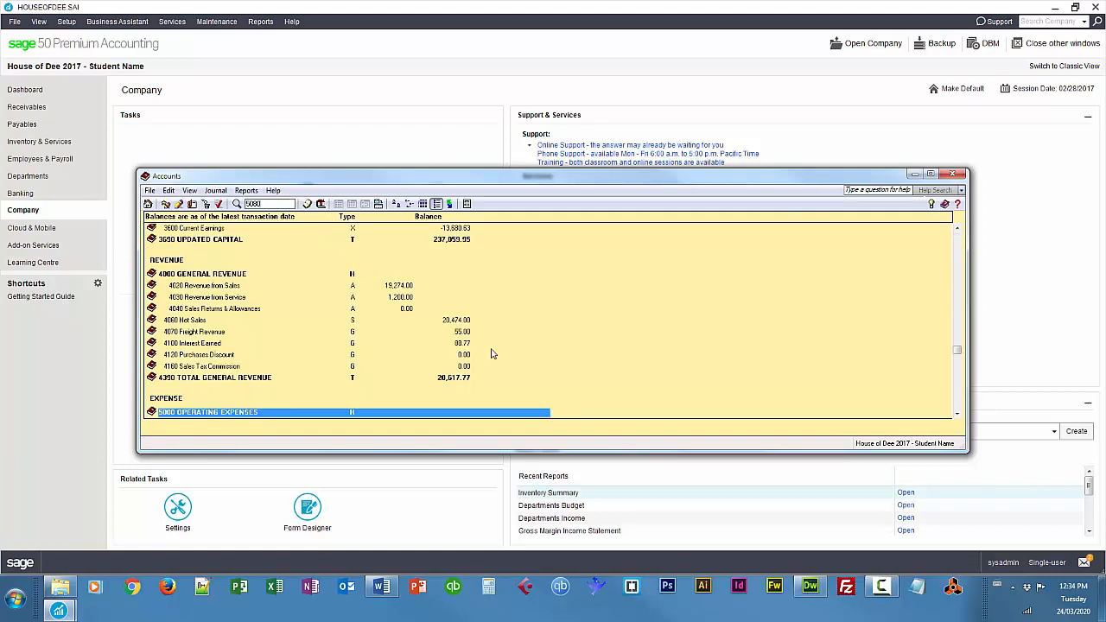
scroll(594, 389, "down", 4)
scroll(604, 393, "down", 2)
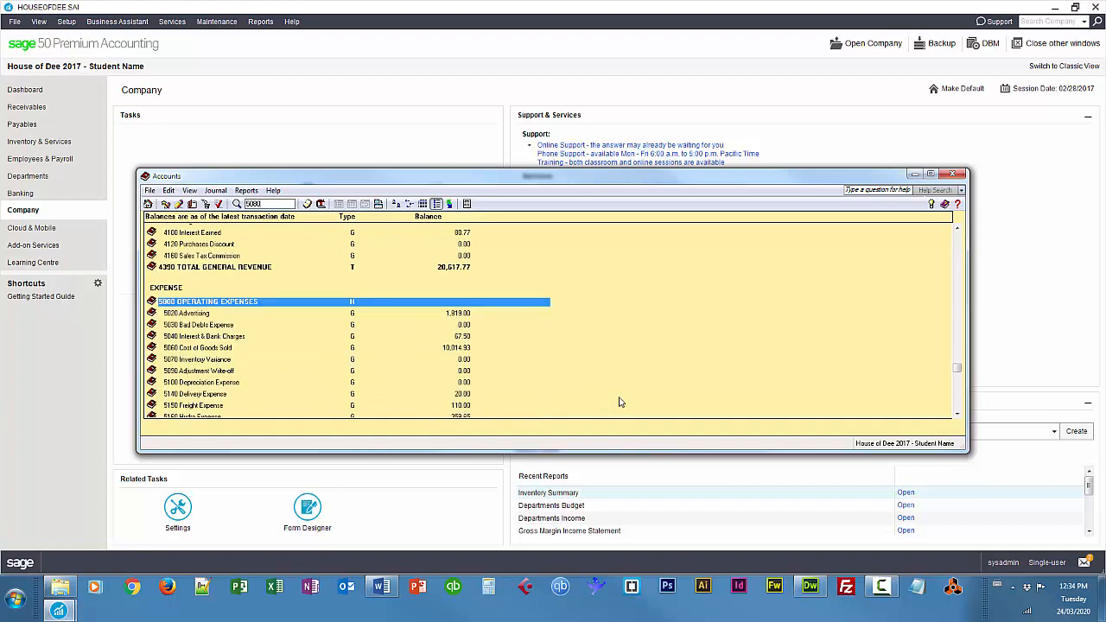
left_click(177, 372)
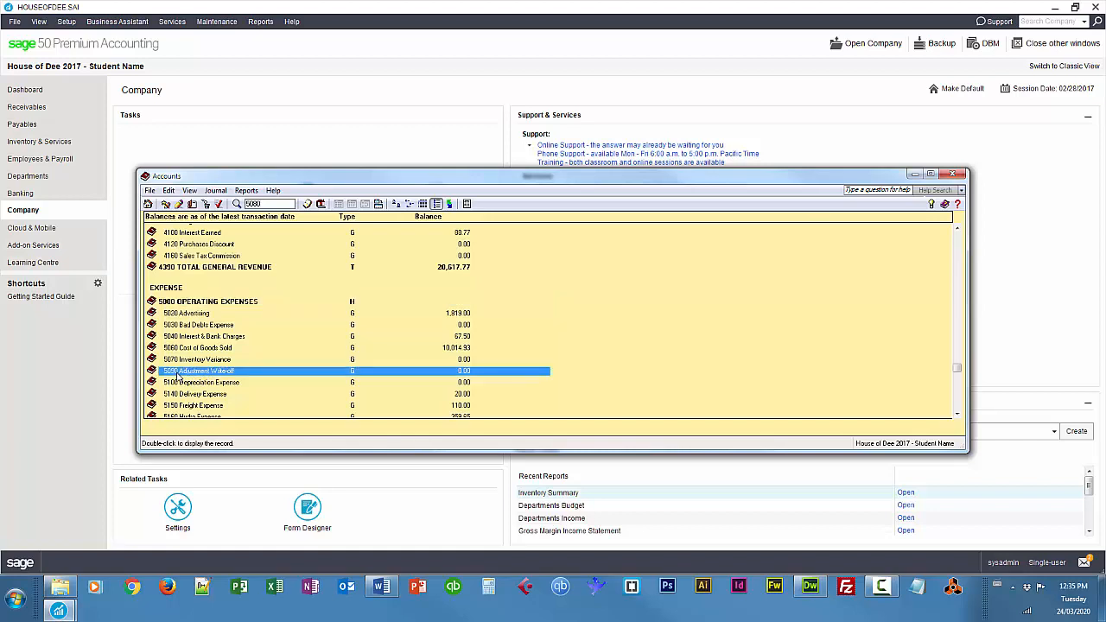
Create group account 5080 Item Assembly with account class Operating Expense, save it, and close the chart of accounts.
left_click(192, 205)
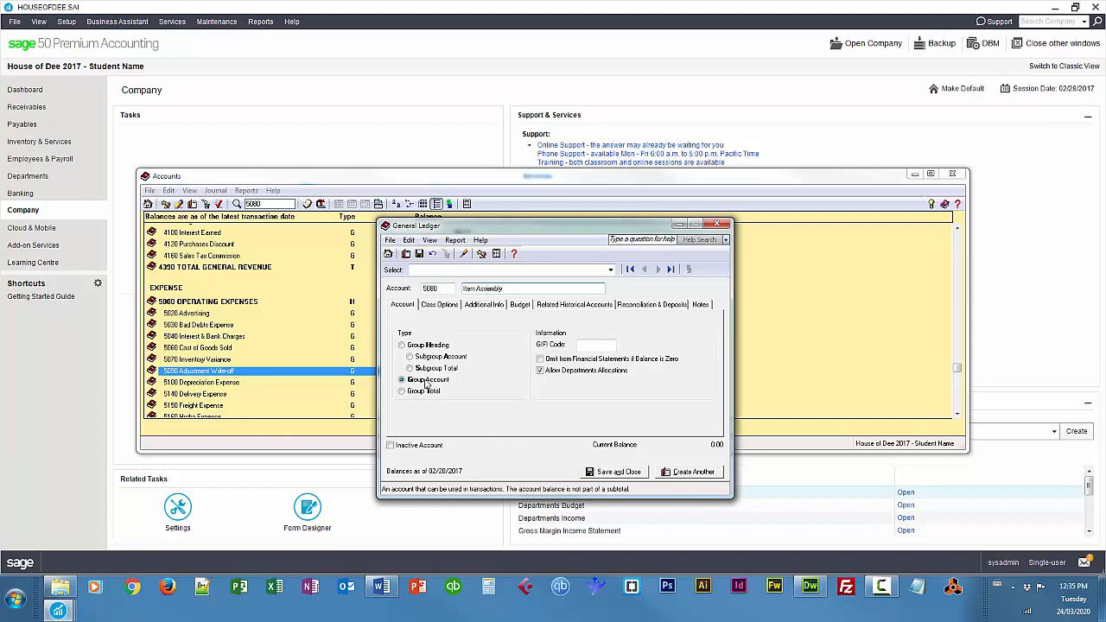
left_click_drag(465, 231, 526, 272)
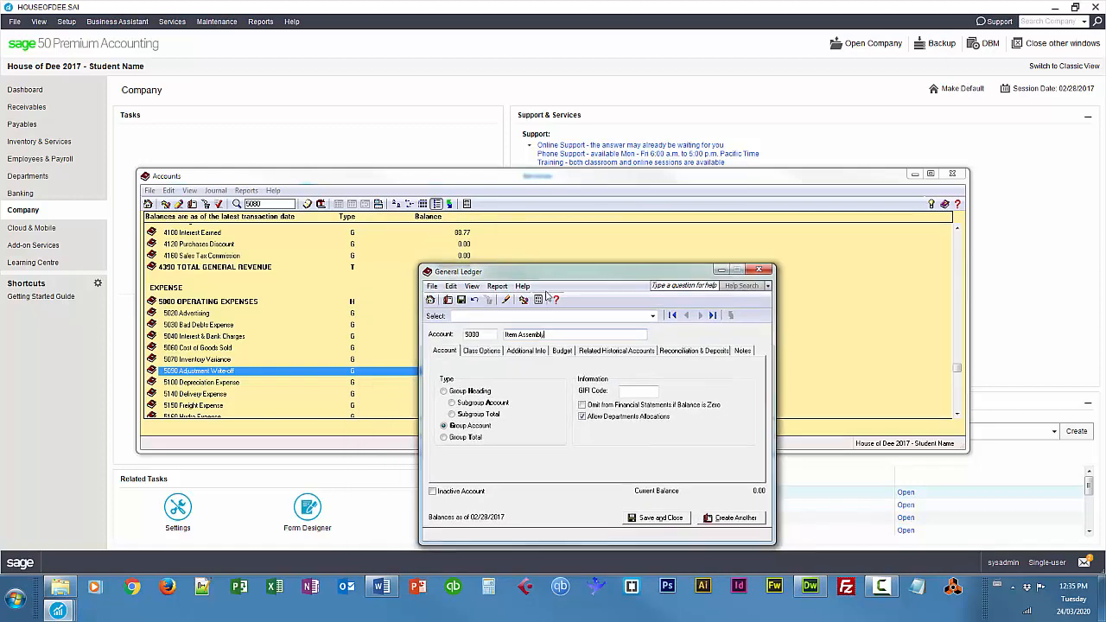
left_click(480, 351)
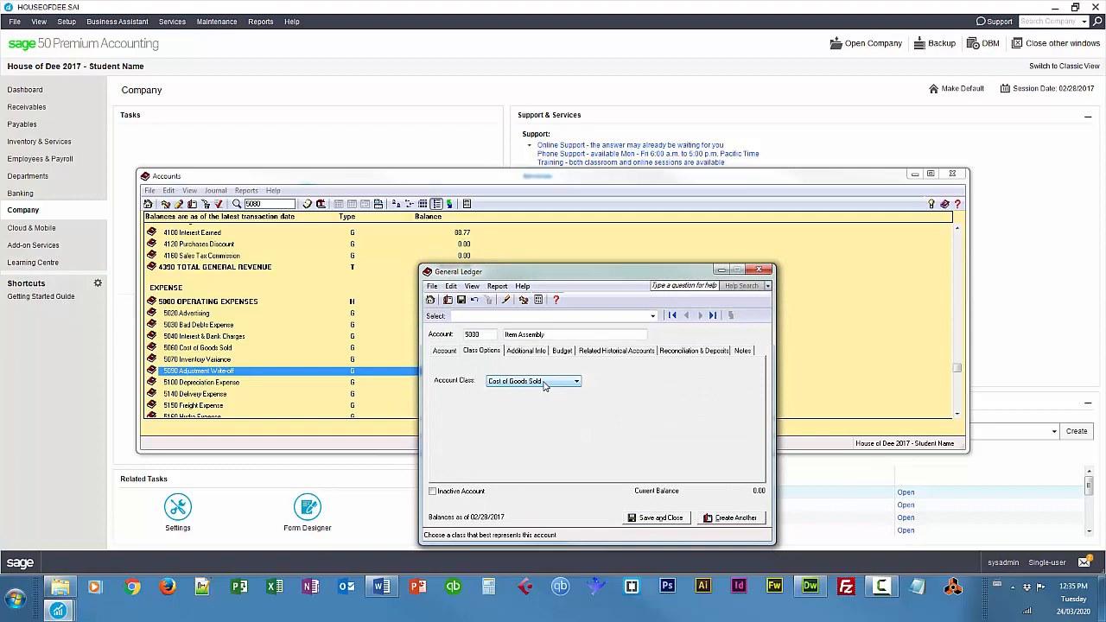
left_click(544, 381)
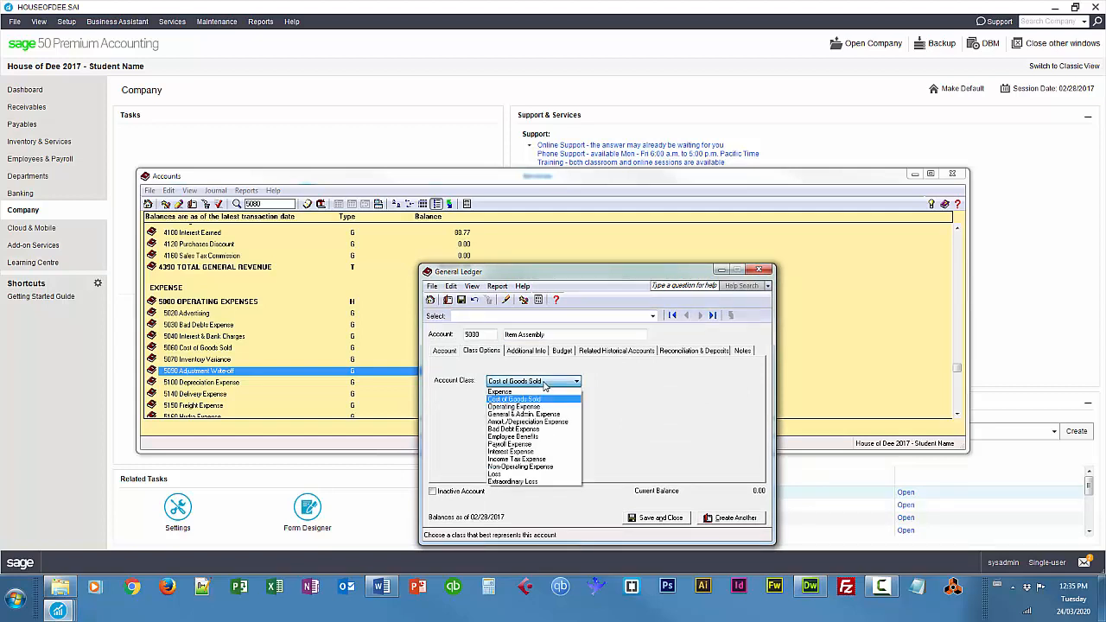
left_click(518, 406)
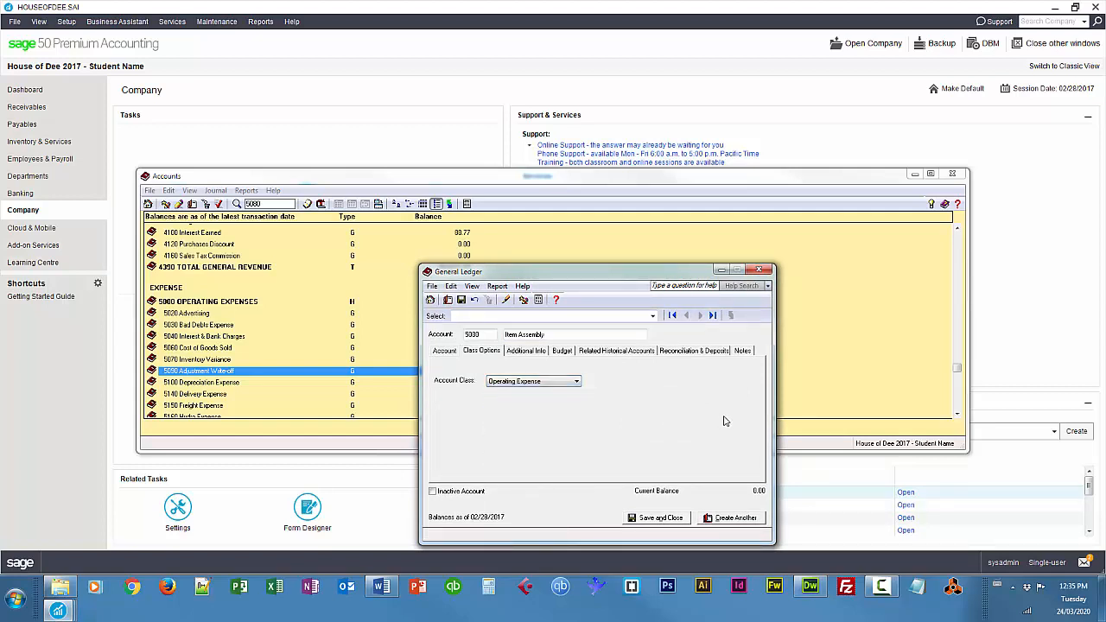
left_click(661, 517)
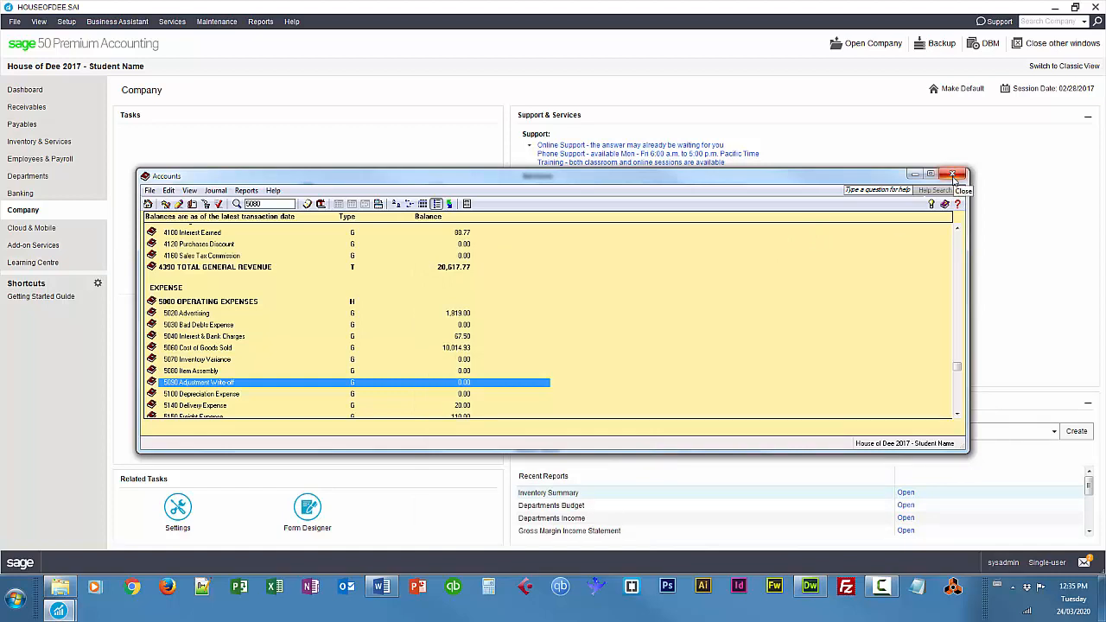
double_click(281, 382)
left_click(953, 175)
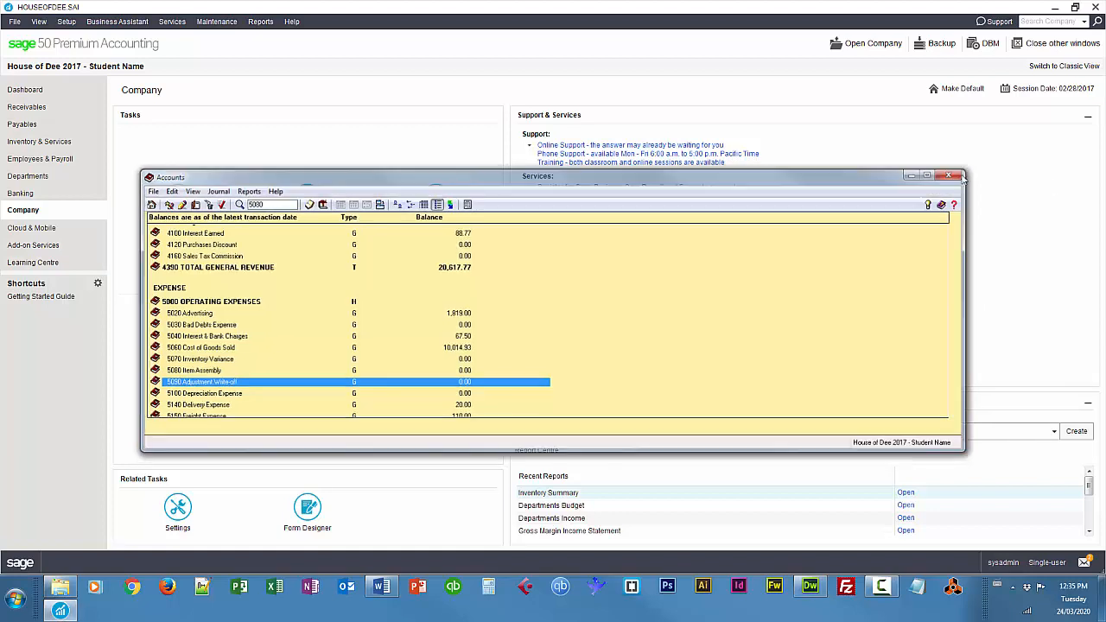
In the Inventory & Services linked accounts settings, set Item Assembly Costs to 5080 Item Assembly.
left_click(66, 22)
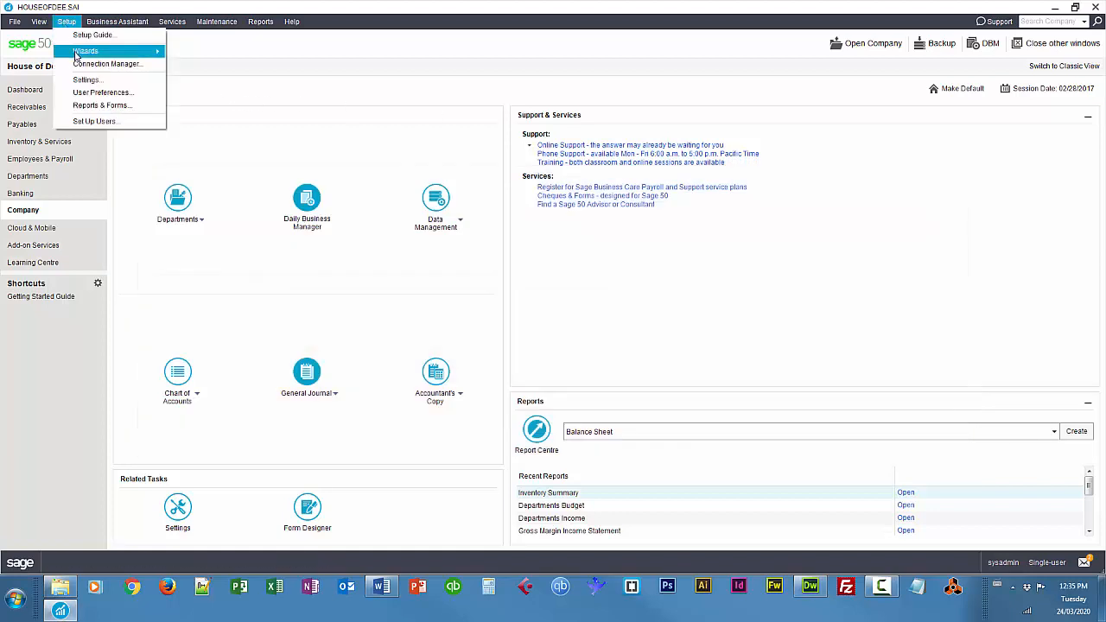
left_click(86, 79)
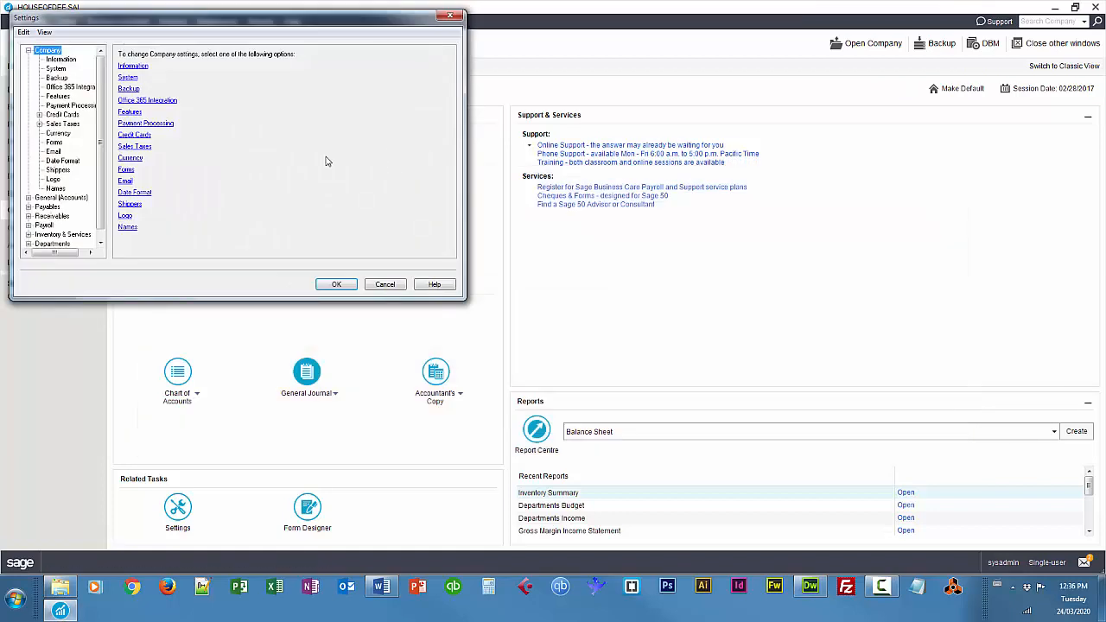
scroll(102, 202, "down", 1)
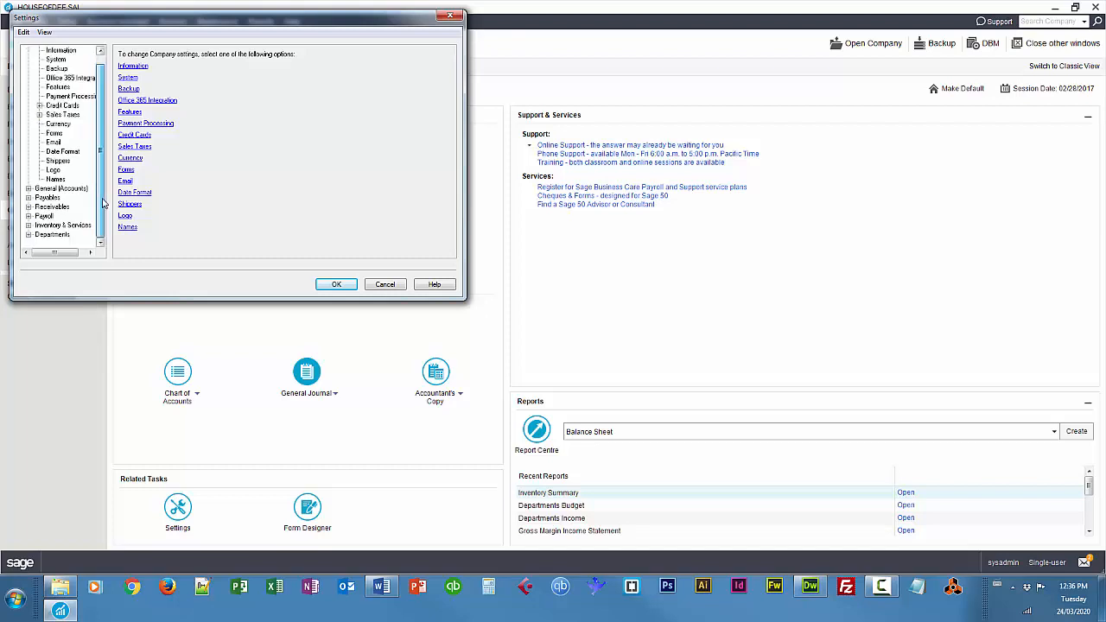
left_click(29, 224)
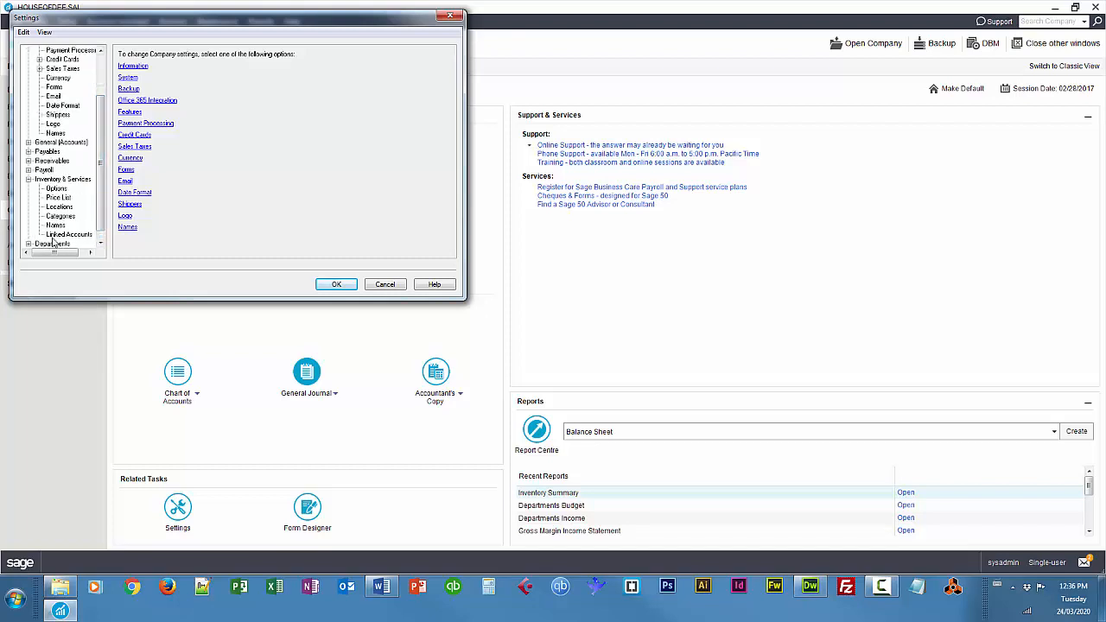
left_click(57, 235)
left_click(387, 90)
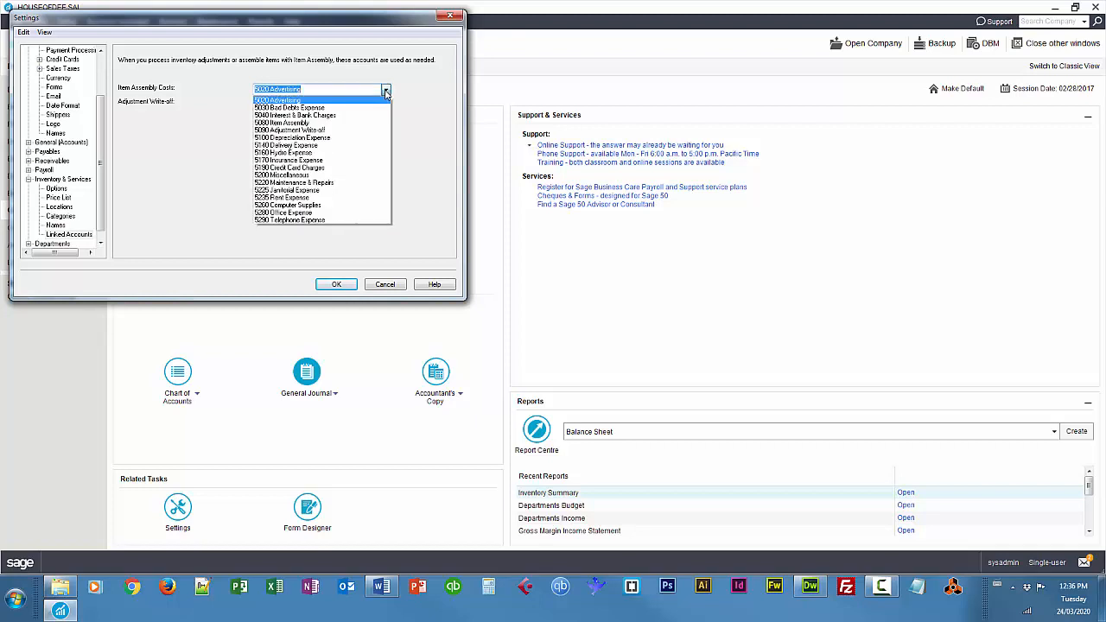
left_click(316, 123)
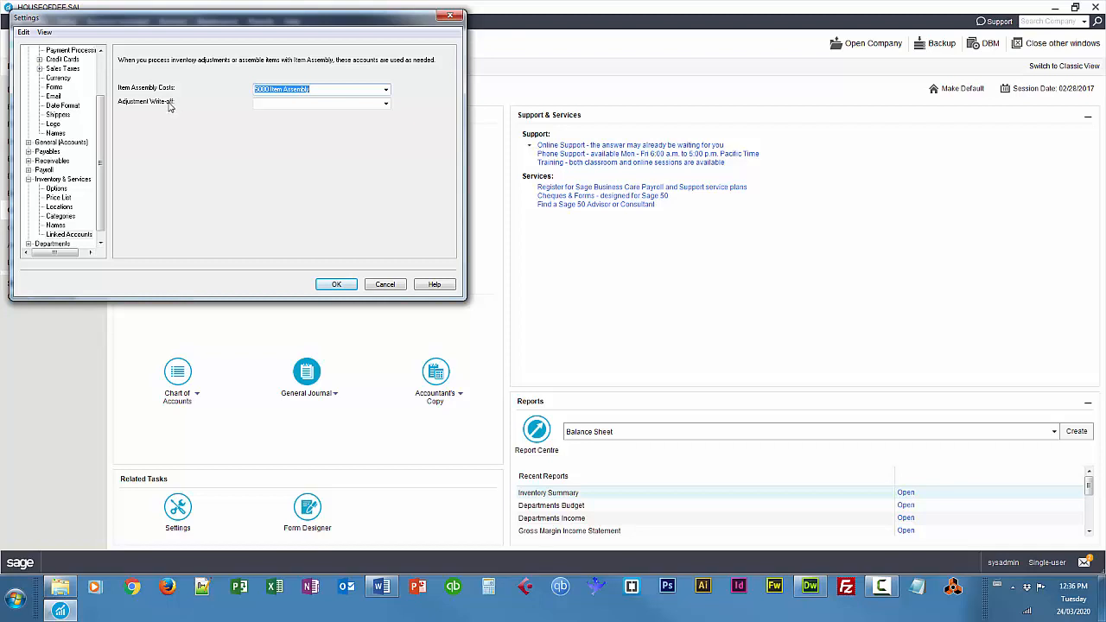
Set the Adjustment Write-off linked account to 5090 Adjustment Write-off, save the settings, and return to the Inventory & Services module.
left_click(386, 105)
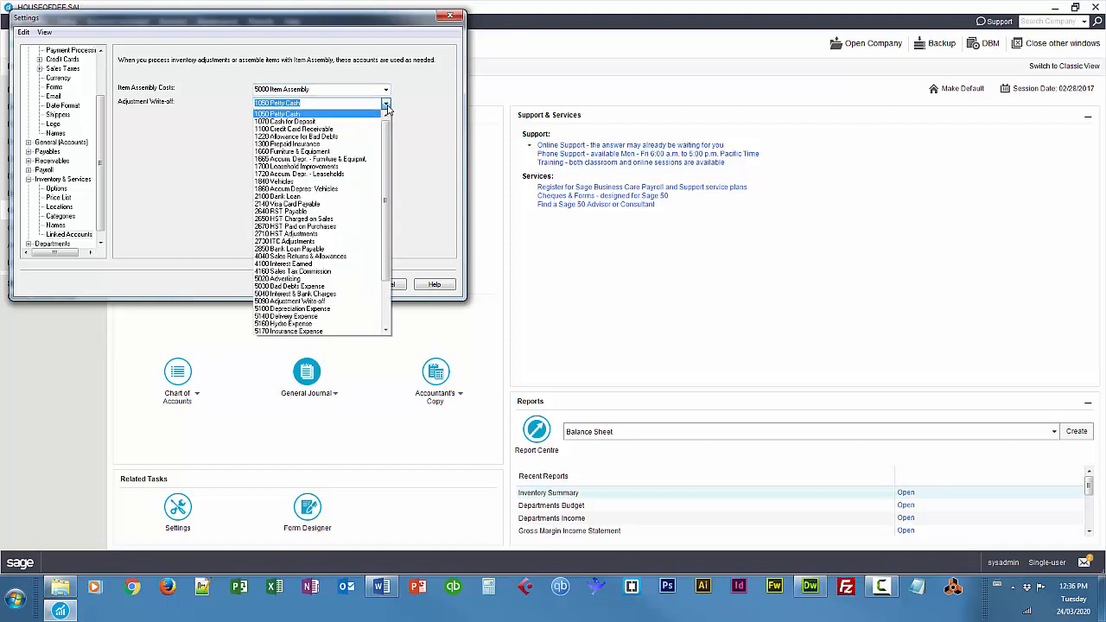
left_click_drag(387, 151, 387, 200)
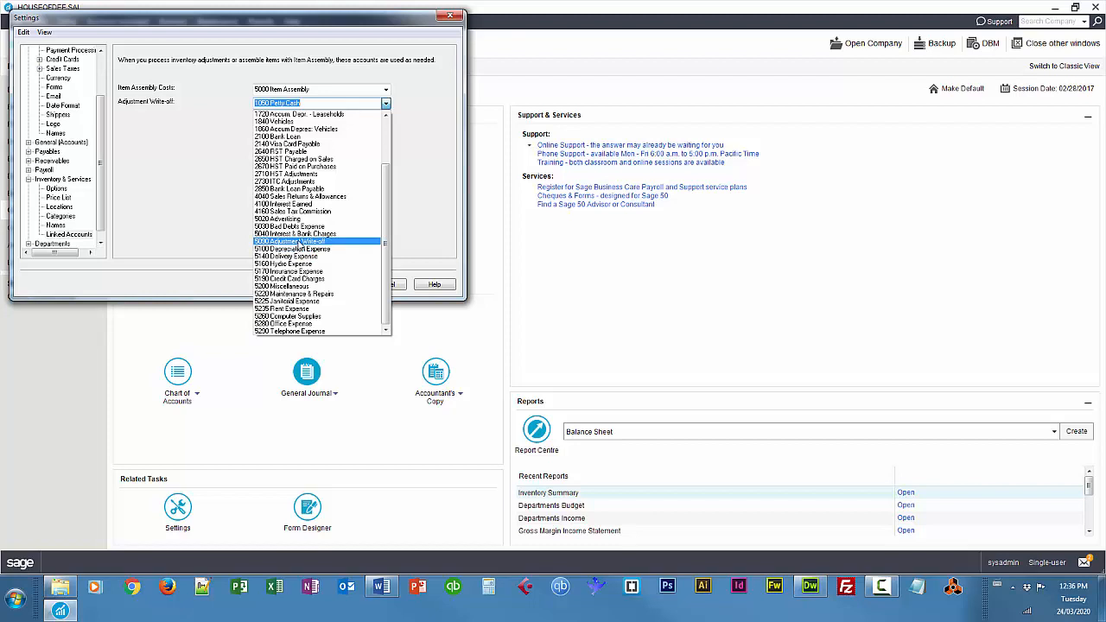
left_click(298, 242)
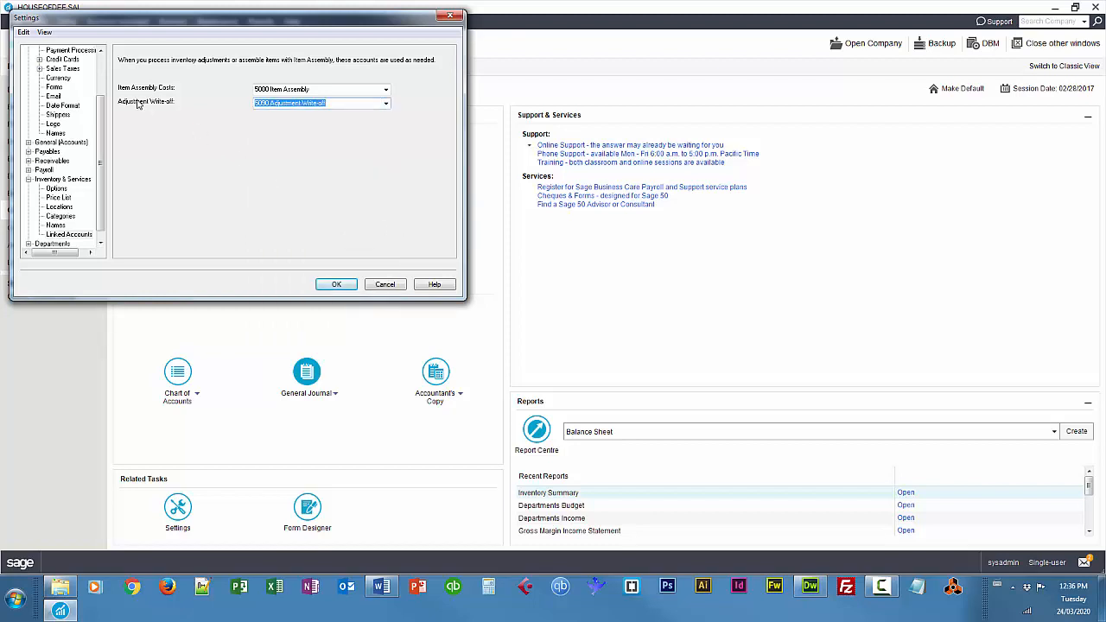
left_click(385, 104)
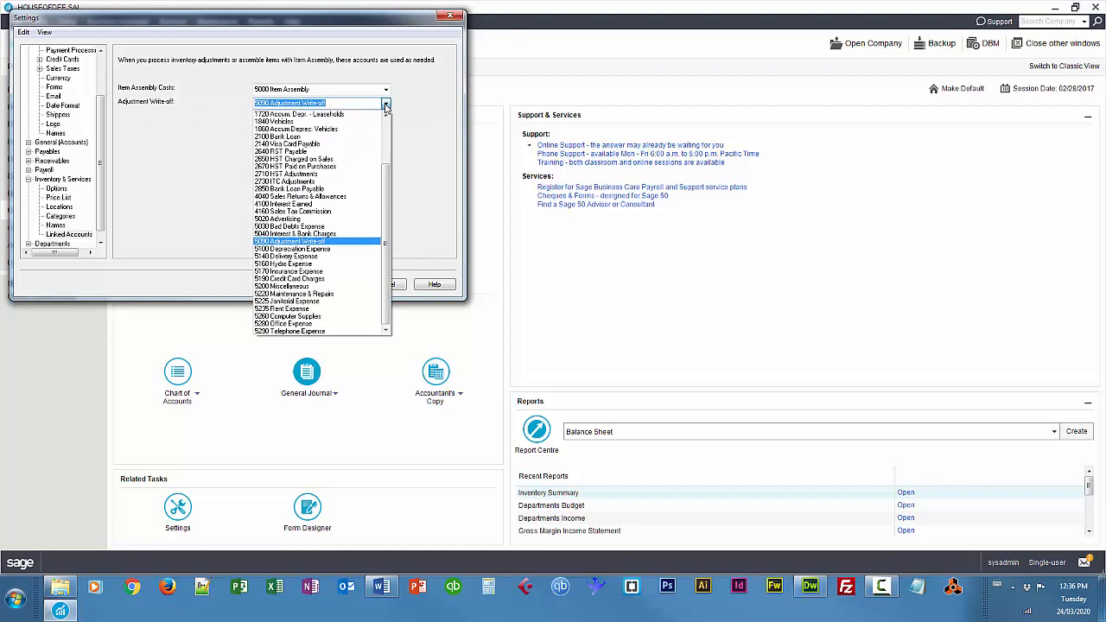
left_click(296, 242)
left_click(340, 284)
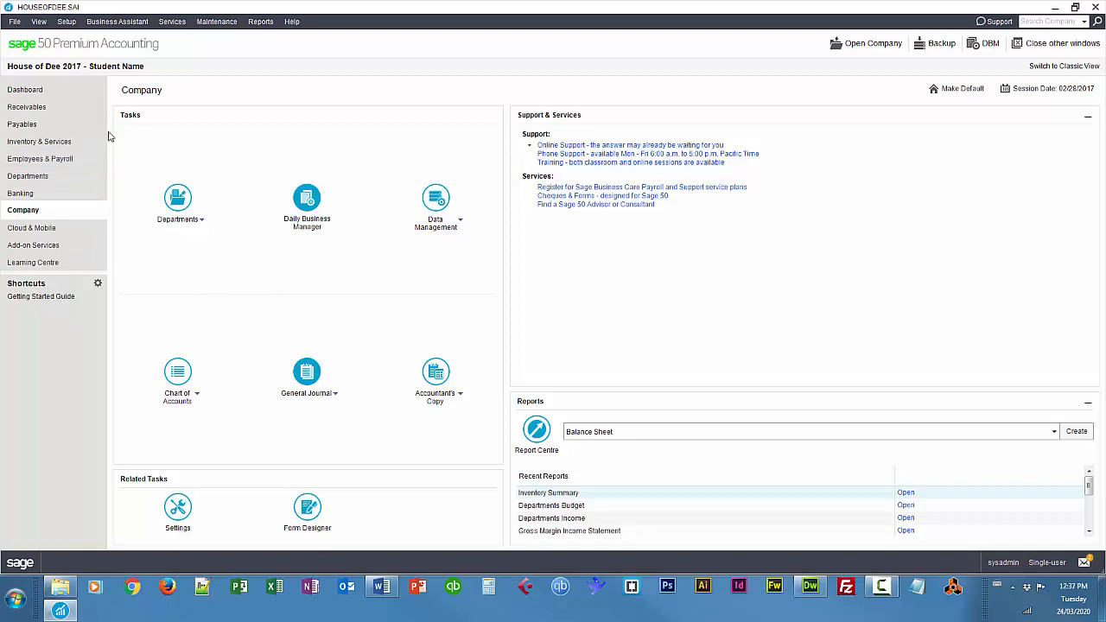
left_click(69, 142)
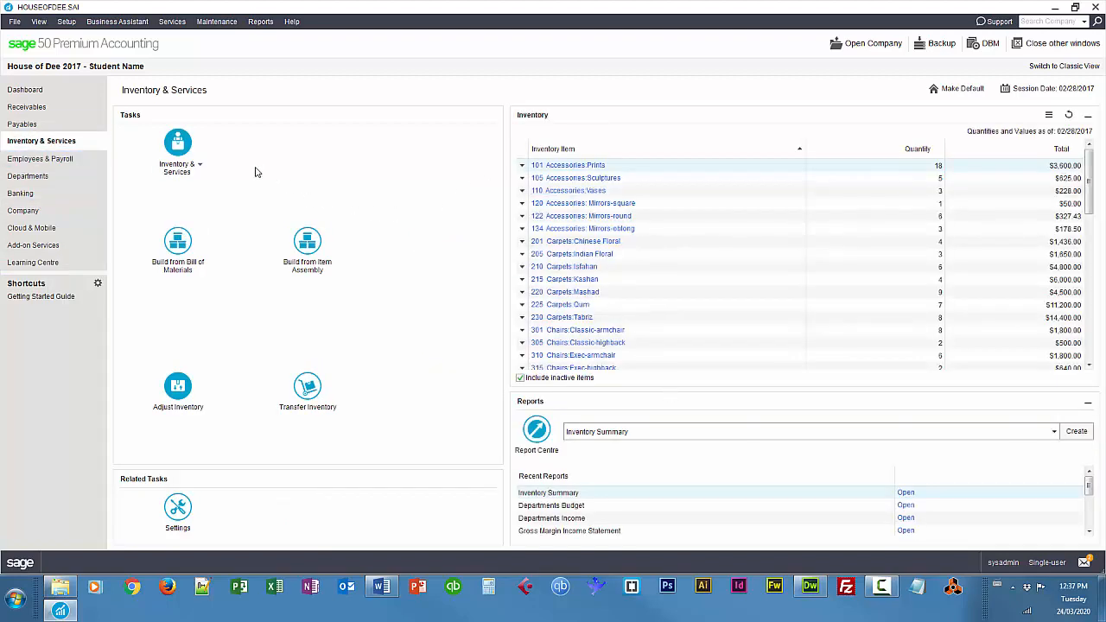
Add a new item of type Inventory with number I-100 and description Interview Corner.
left_click(198, 170)
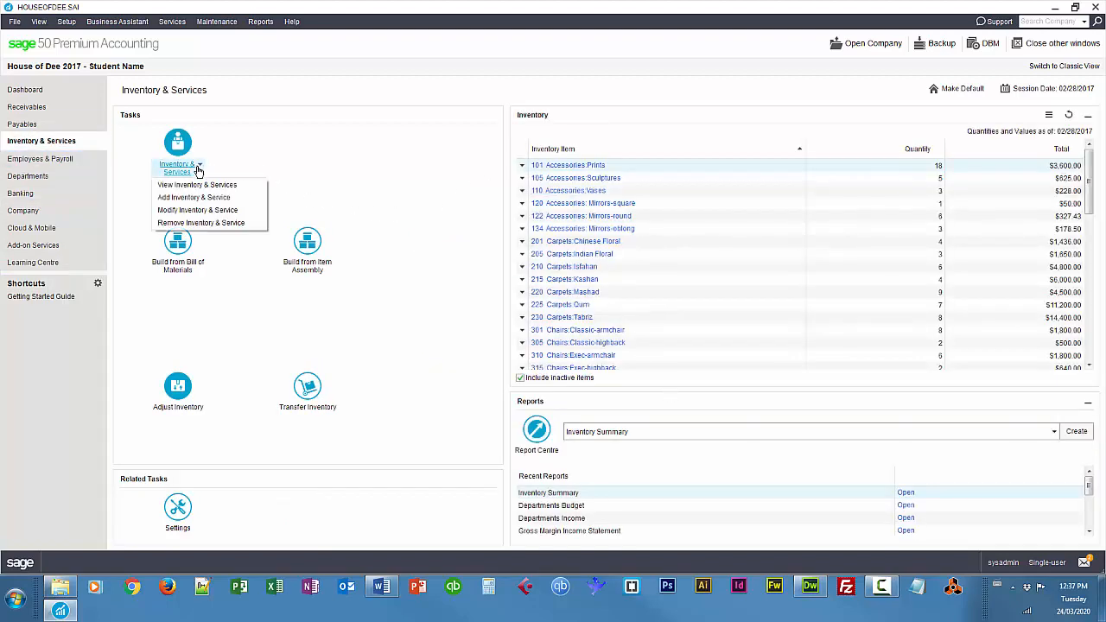
left_click(197, 197)
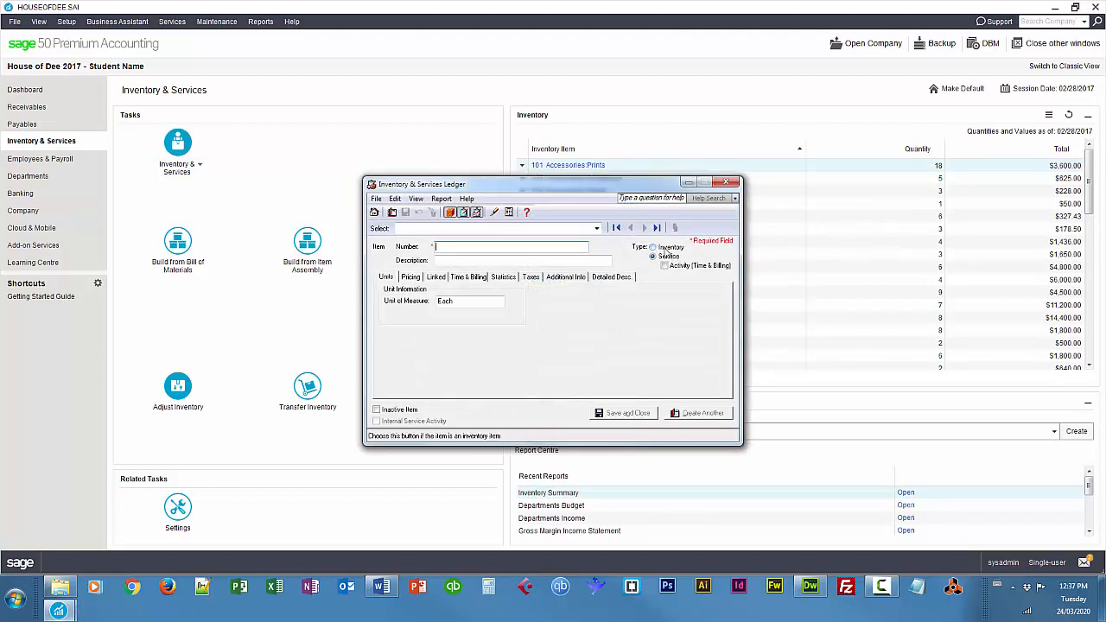
left_click(653, 247)
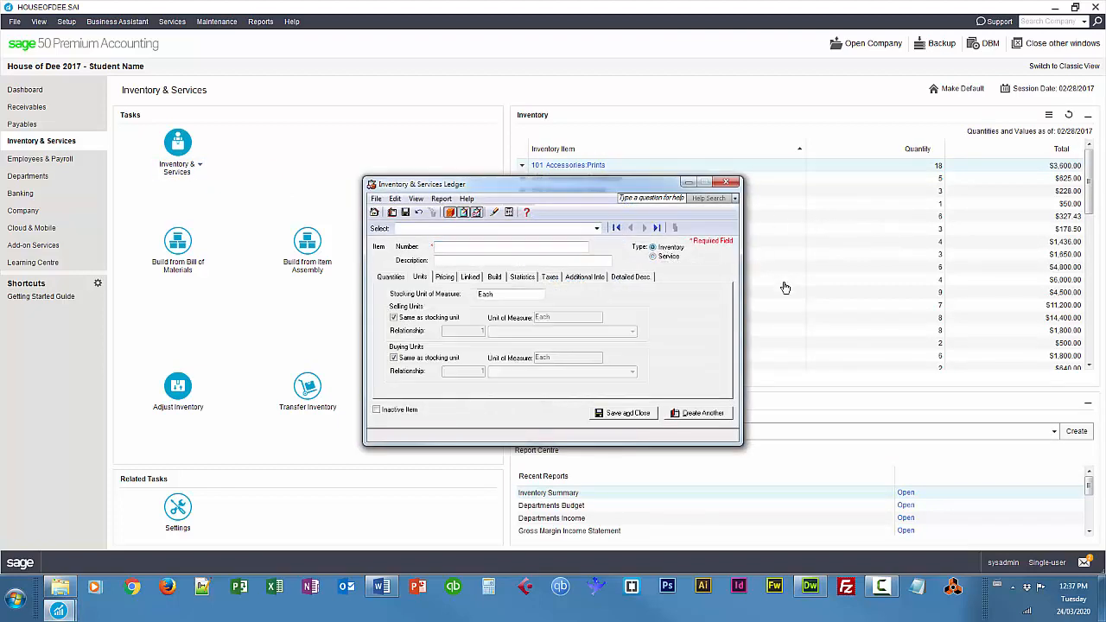
left_click(473, 247)
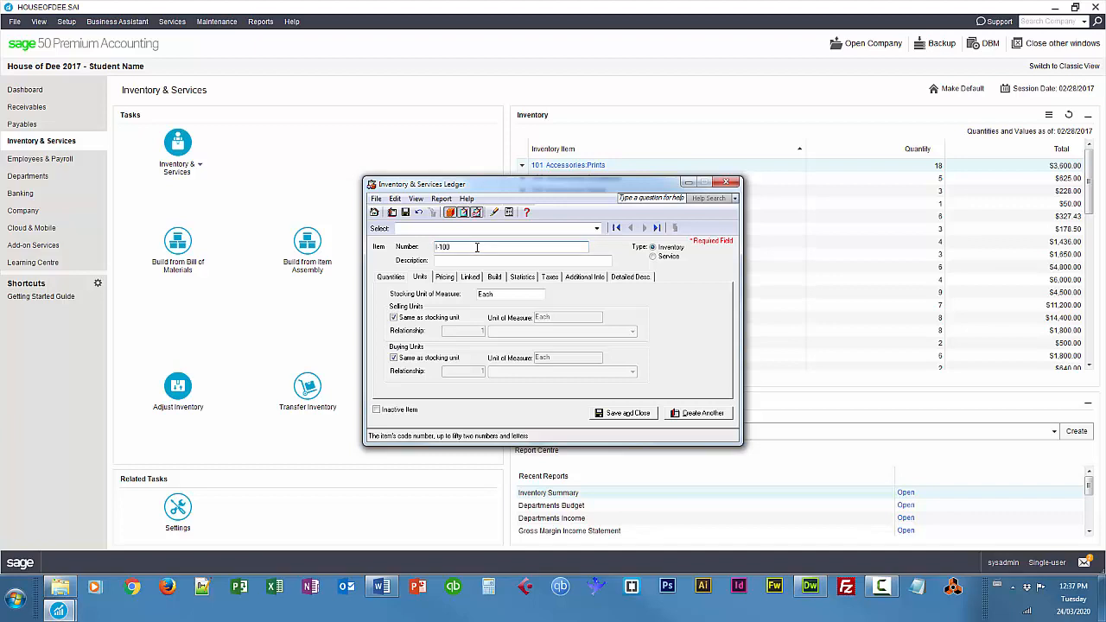
left_click(451, 261)
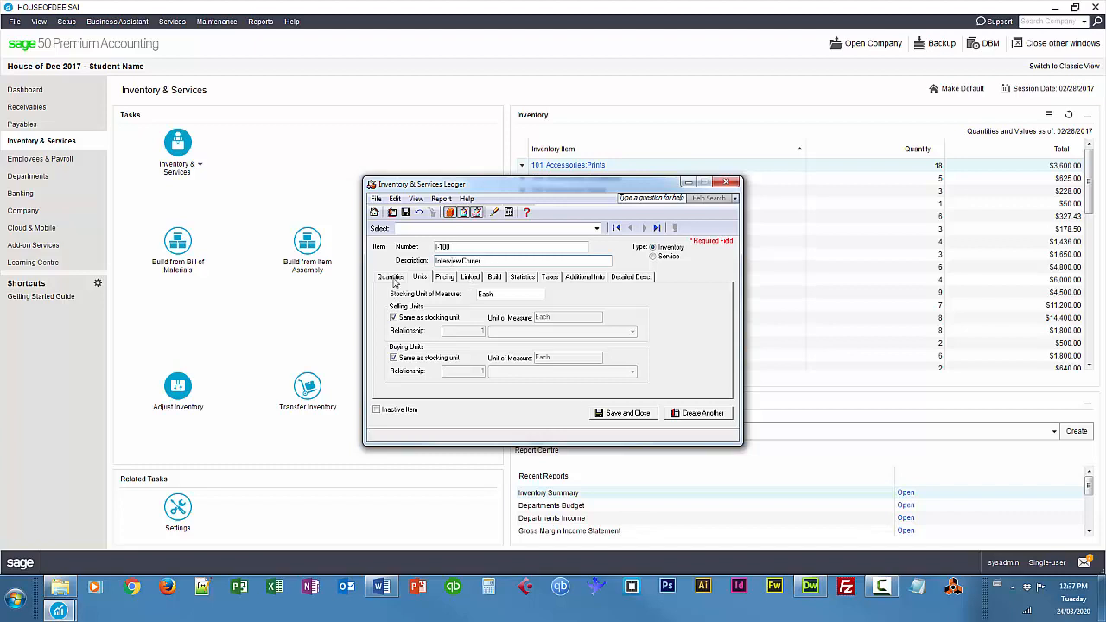
Link item I-100 to asset 1500 Inventory, revenue 4020 Revenue from Sales, COGS 5060 Cost of Goods Sold and variance 5070 Inventory Variance.
left_click(471, 278)
left_click(586, 299)
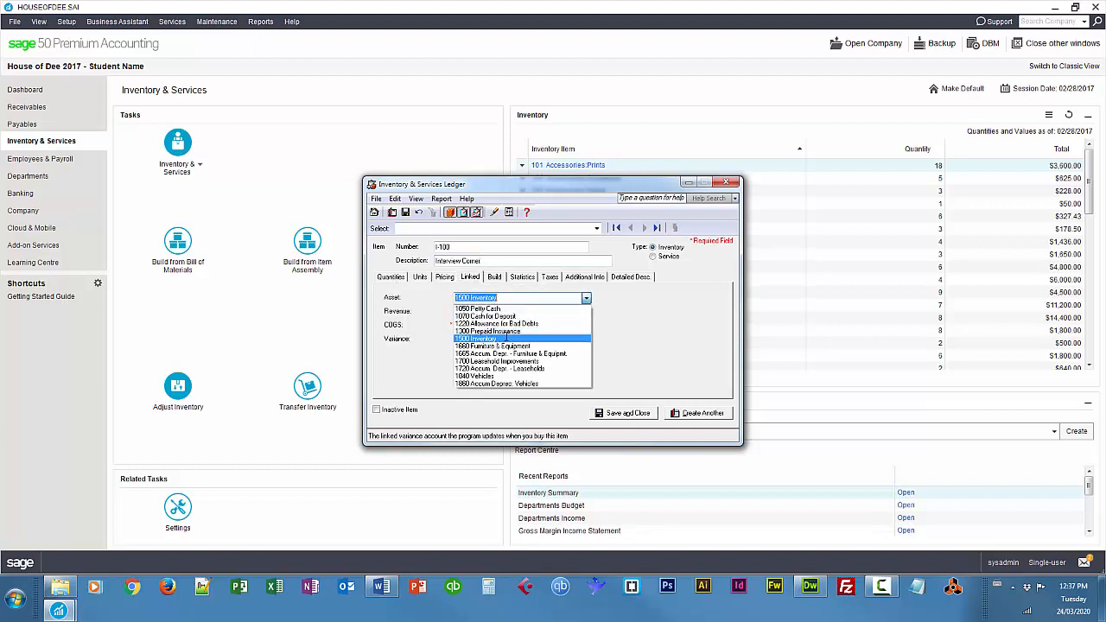
left_click(496, 339)
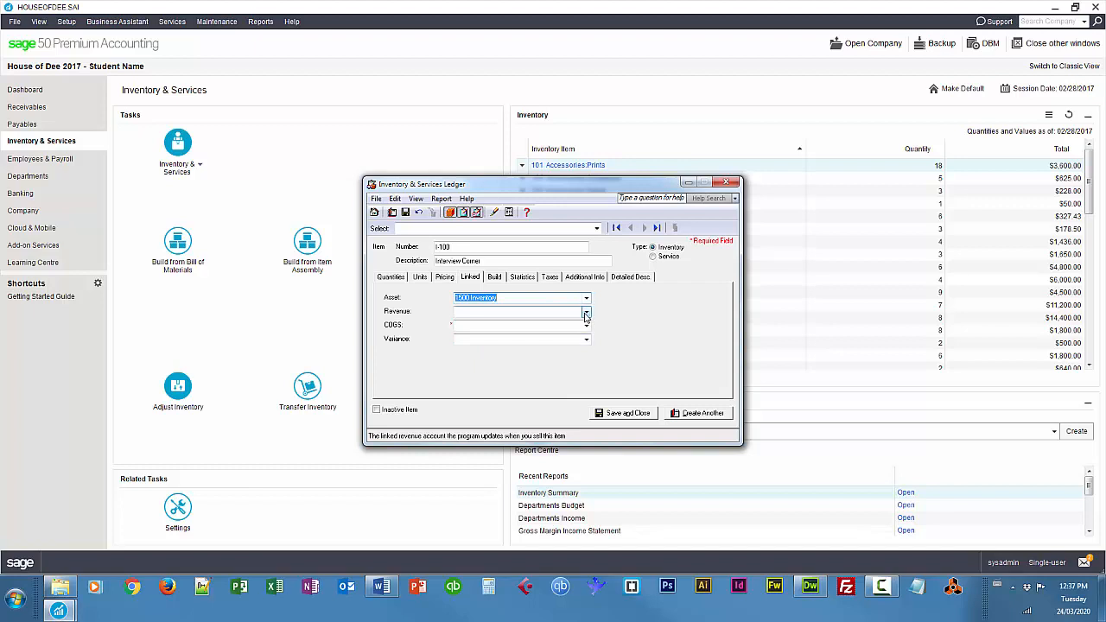
left_click(586, 315)
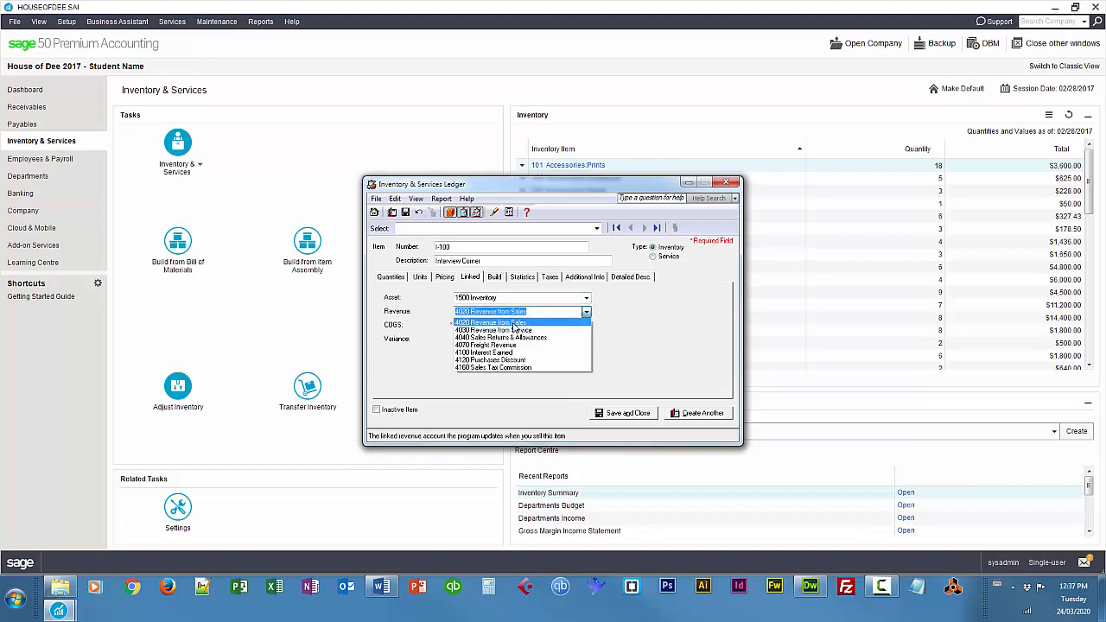
left_click(514, 323)
left_click(585, 326)
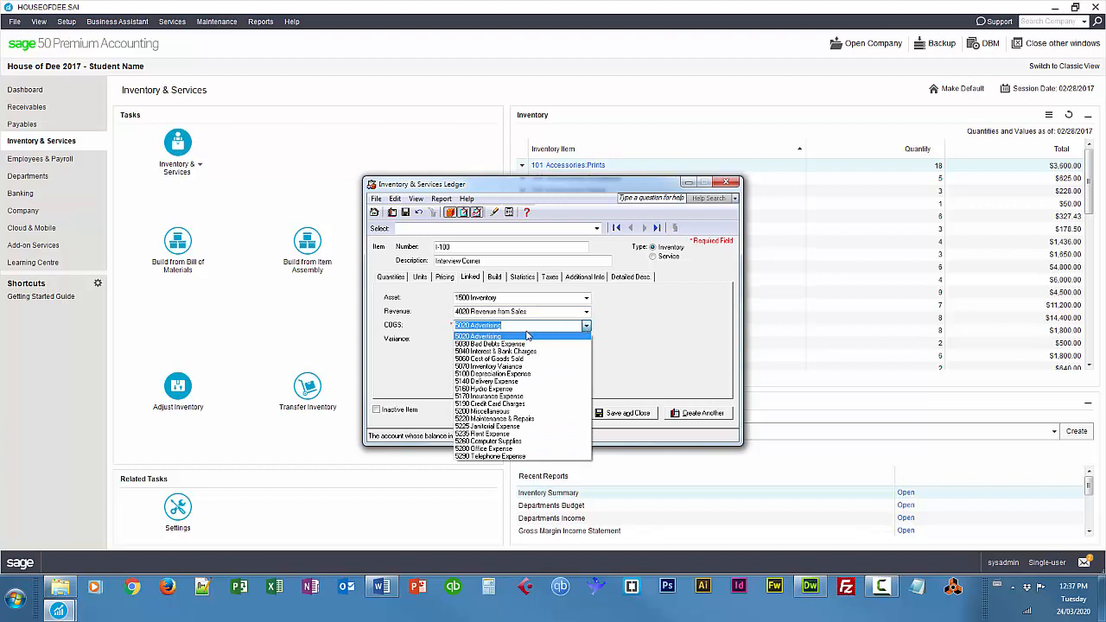
left_click(514, 359)
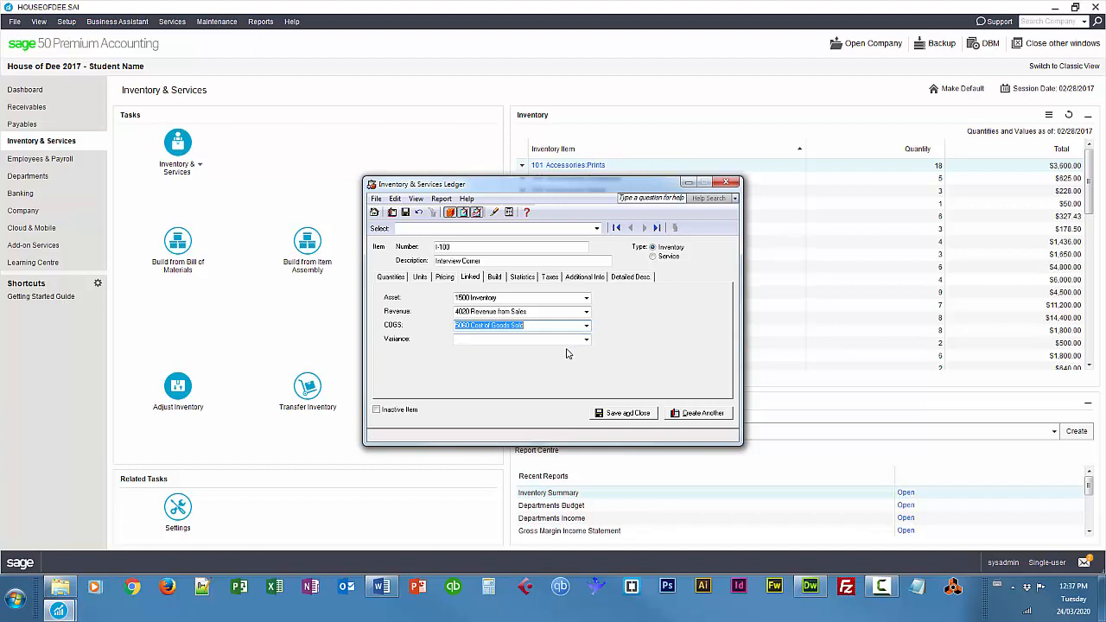
left_click(586, 339)
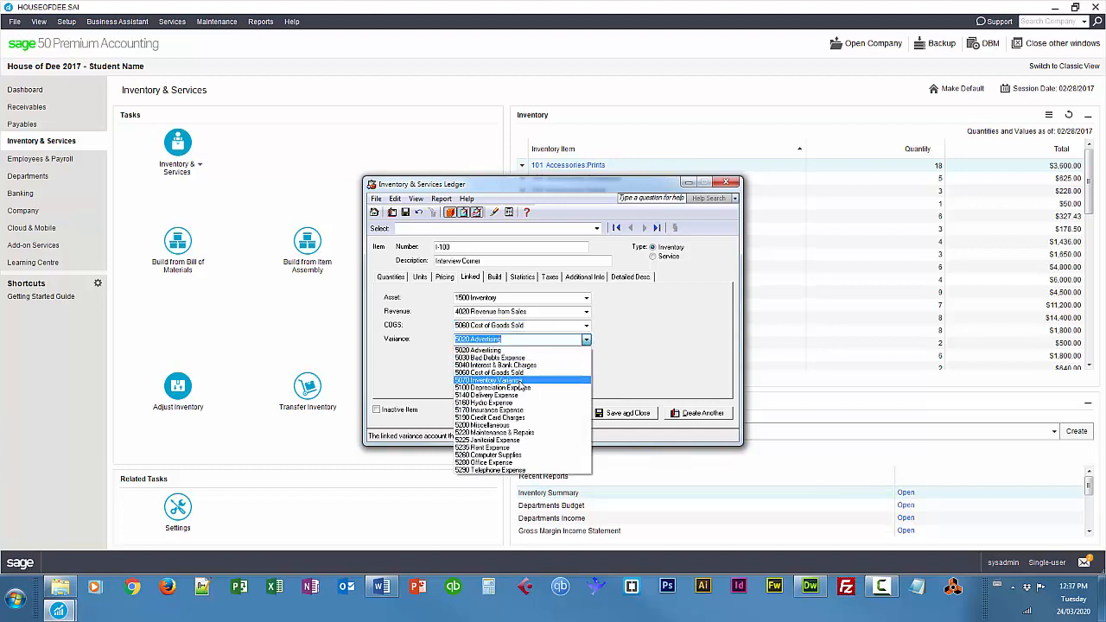
left_click(520, 381)
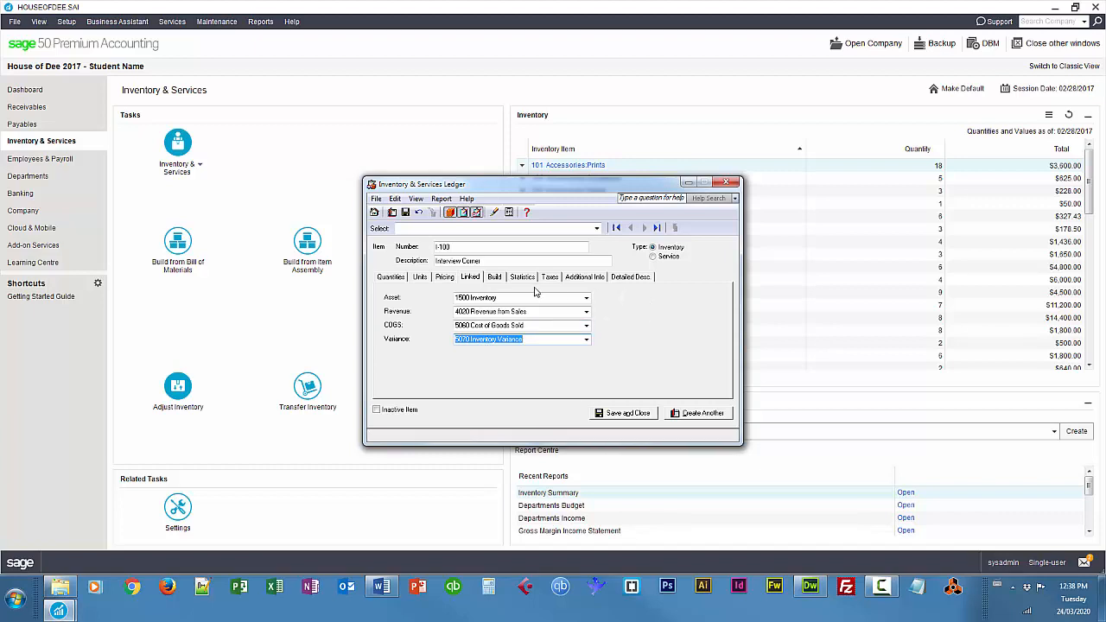
Set the regular selling price of the Interview Corner item to 1,499 per selling unit.
left_click(446, 277)
left_click(486, 342)
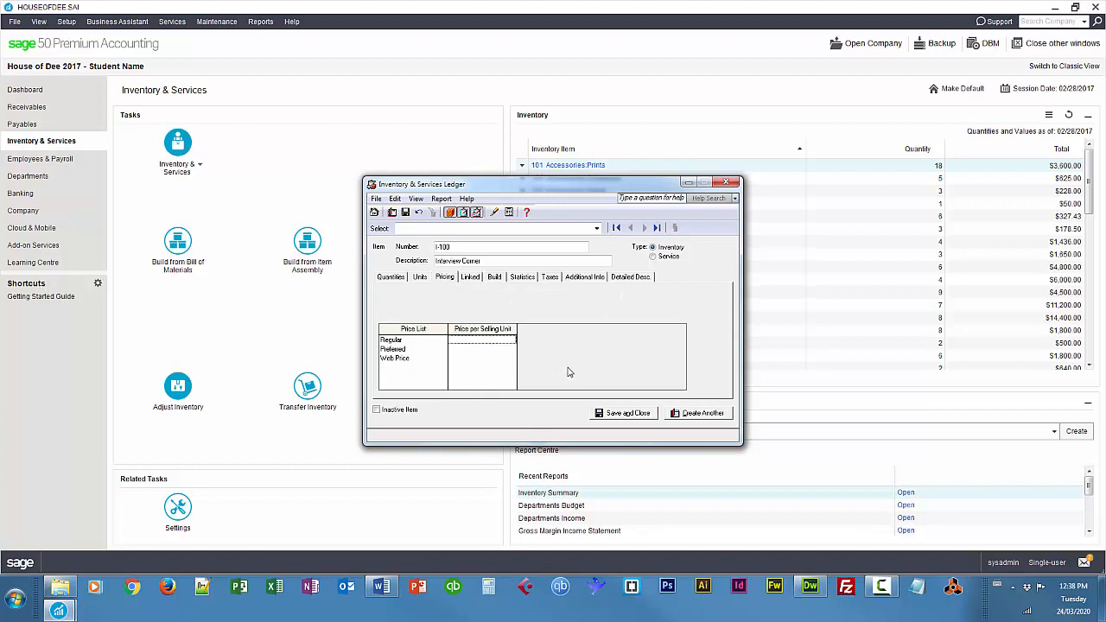
type("1,499")
key("Tab")
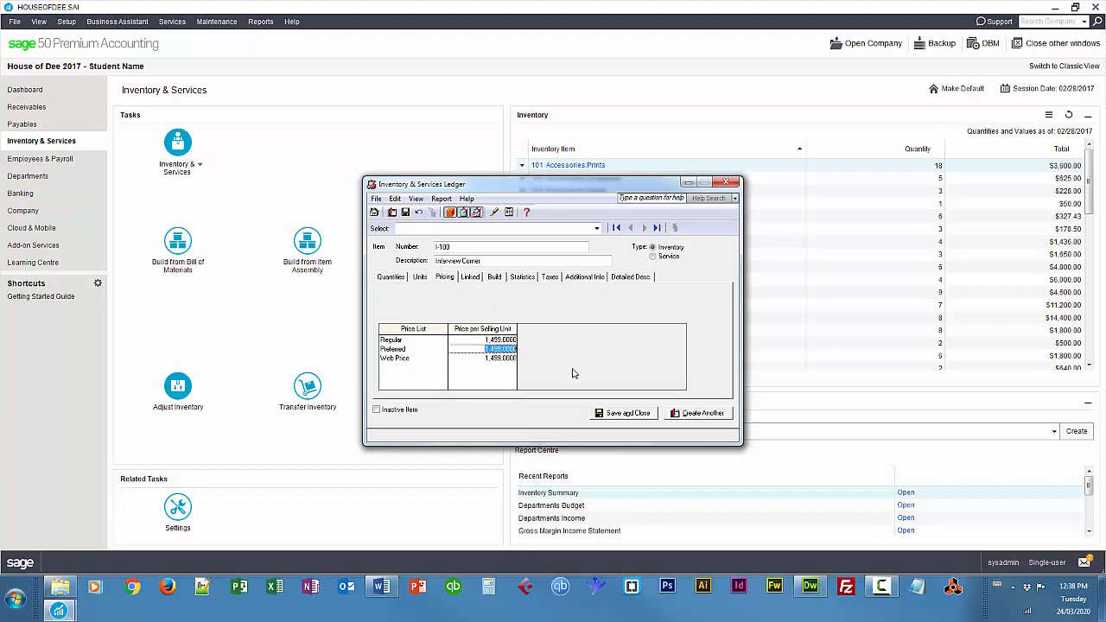
Add item 301 Chairs:Classic-armchair with quantity 2 as the first build component of the Interview Corner.
left_click(494, 277)
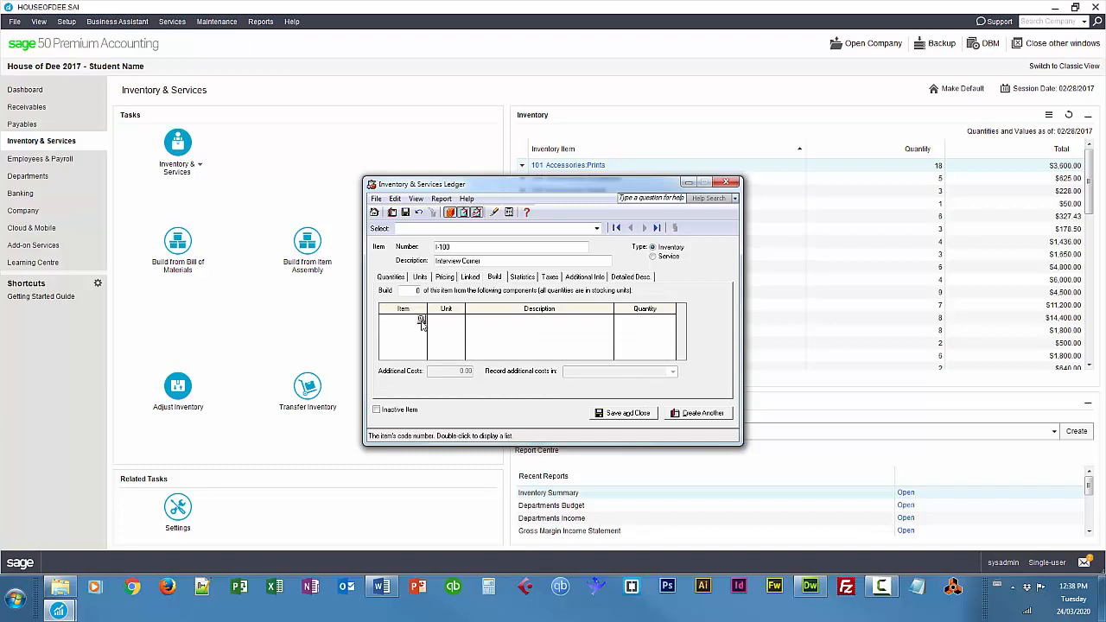
double_click(422, 322)
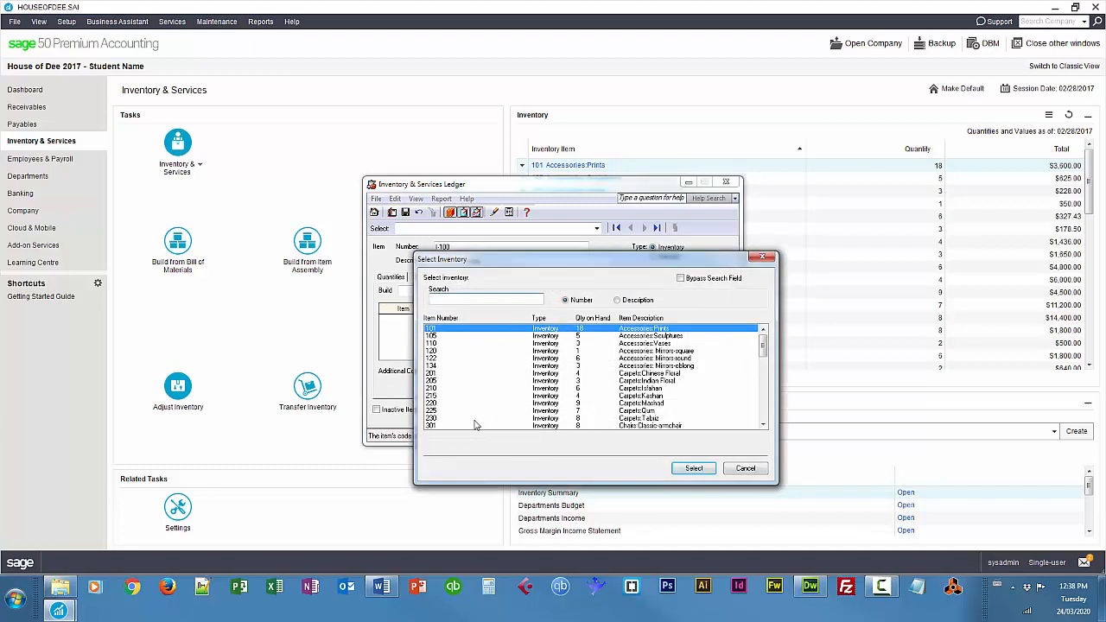
left_click(433, 425)
left_click(691, 467)
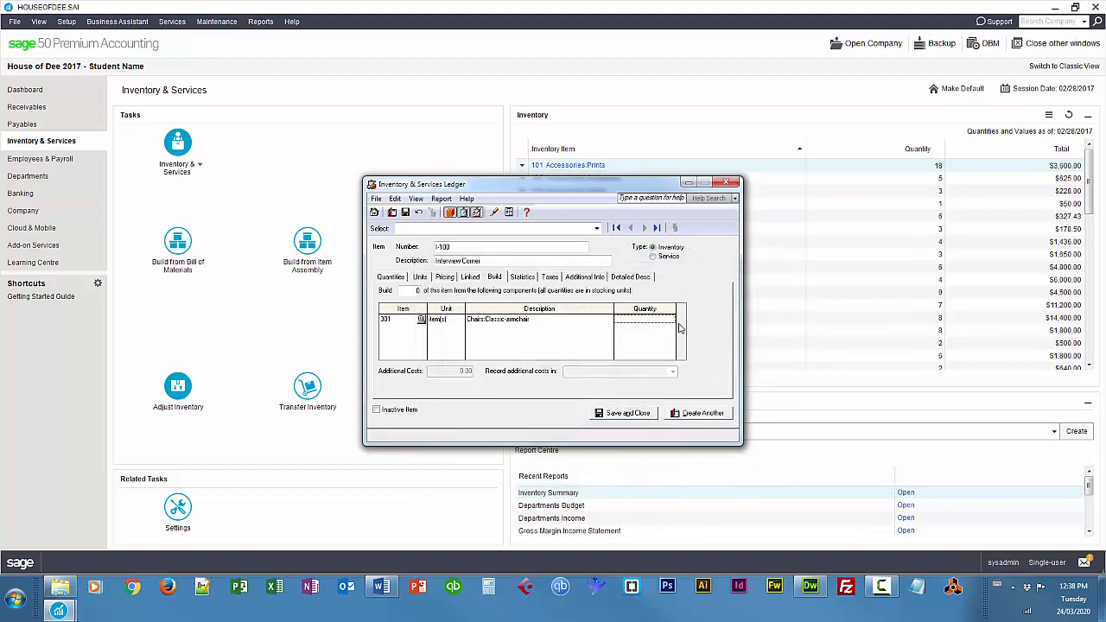
type("2")
key("Tab")
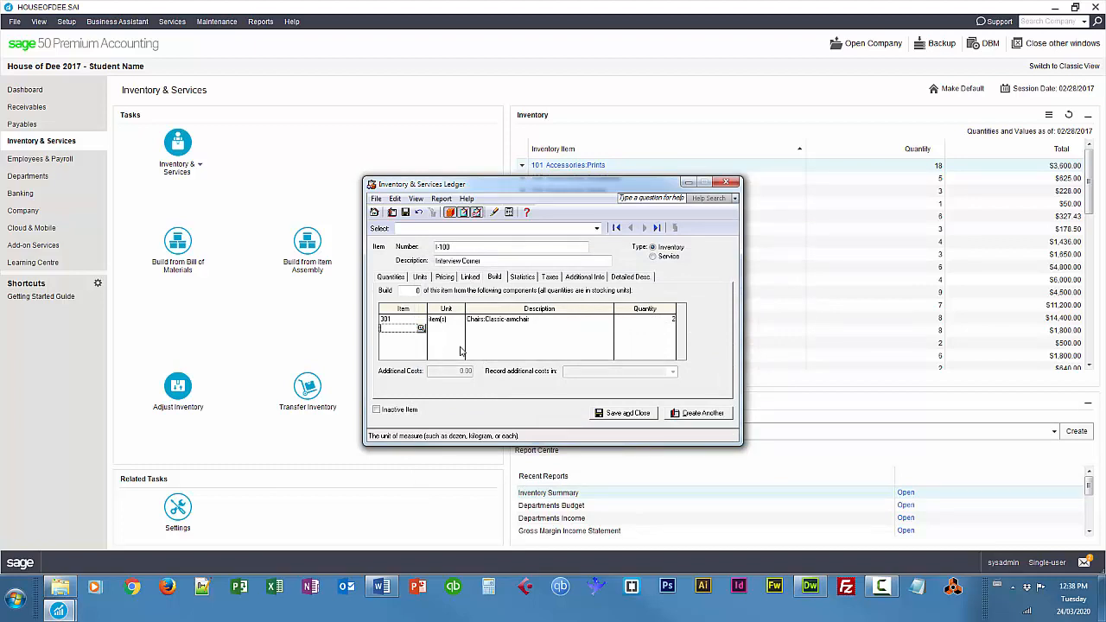
Add item 401 Lamps:Floor-brass with quantity 1 to the build components.
left_click(421, 328)
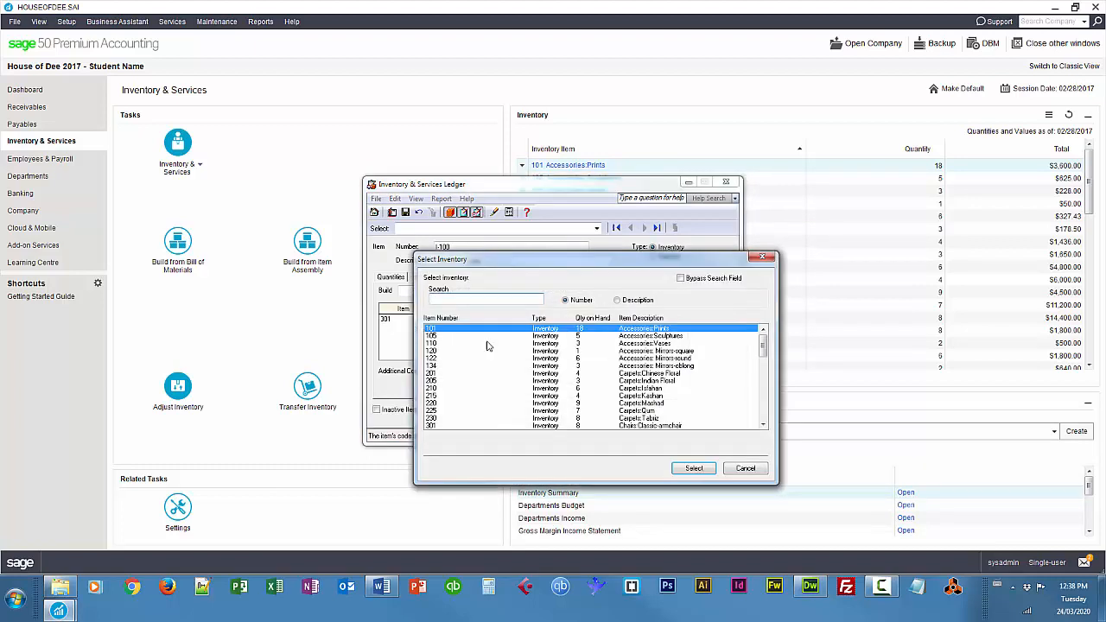
left_click_drag(760, 346, 764, 367)
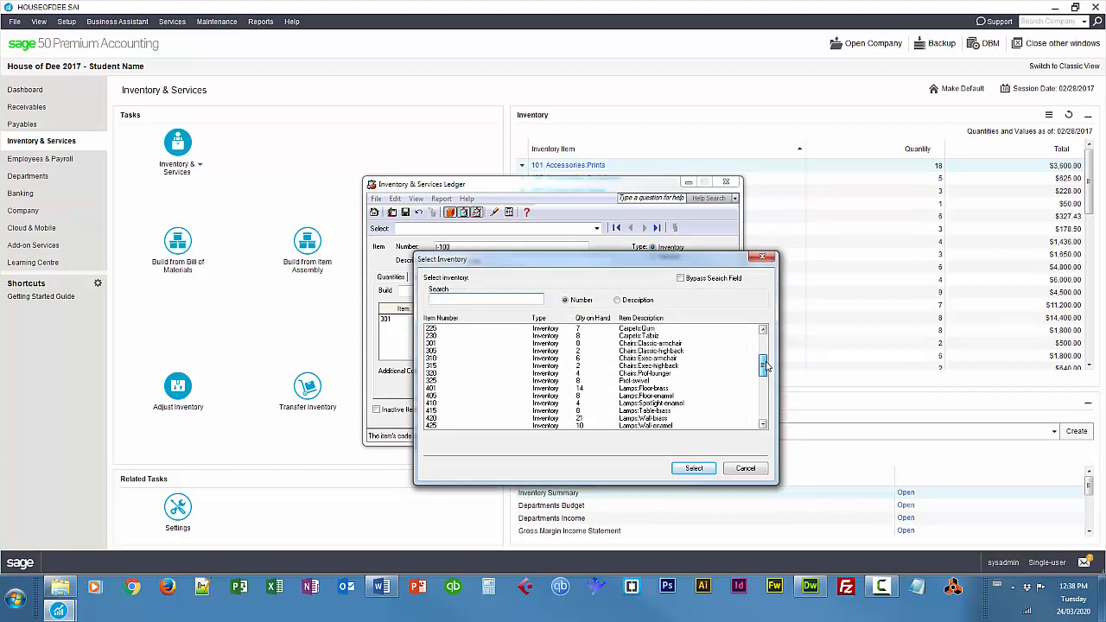
double_click(436, 388)
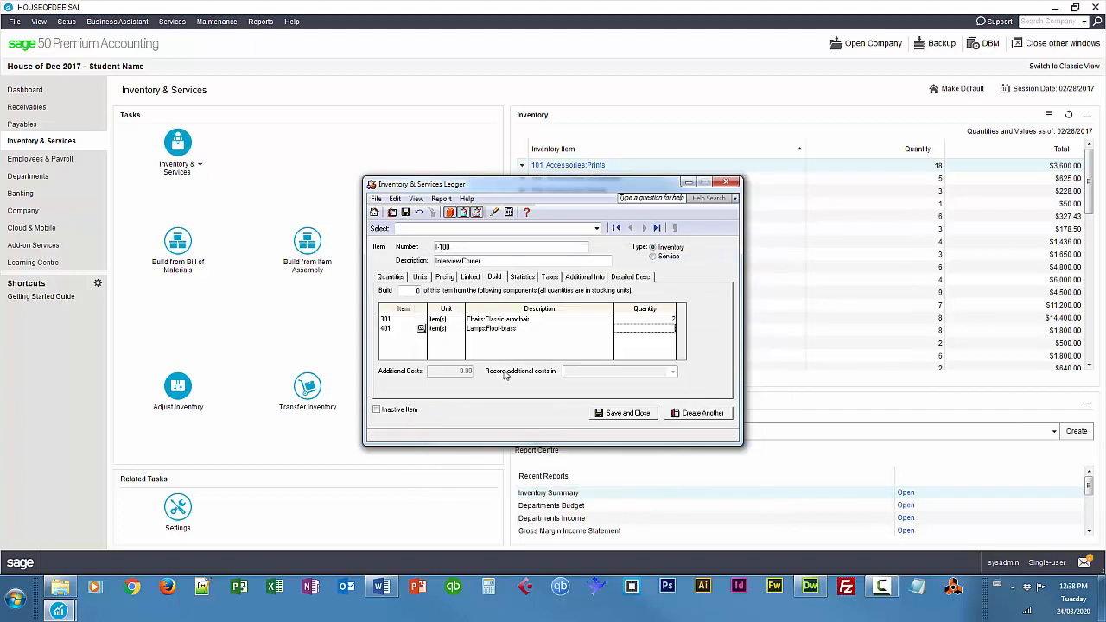
type("1")
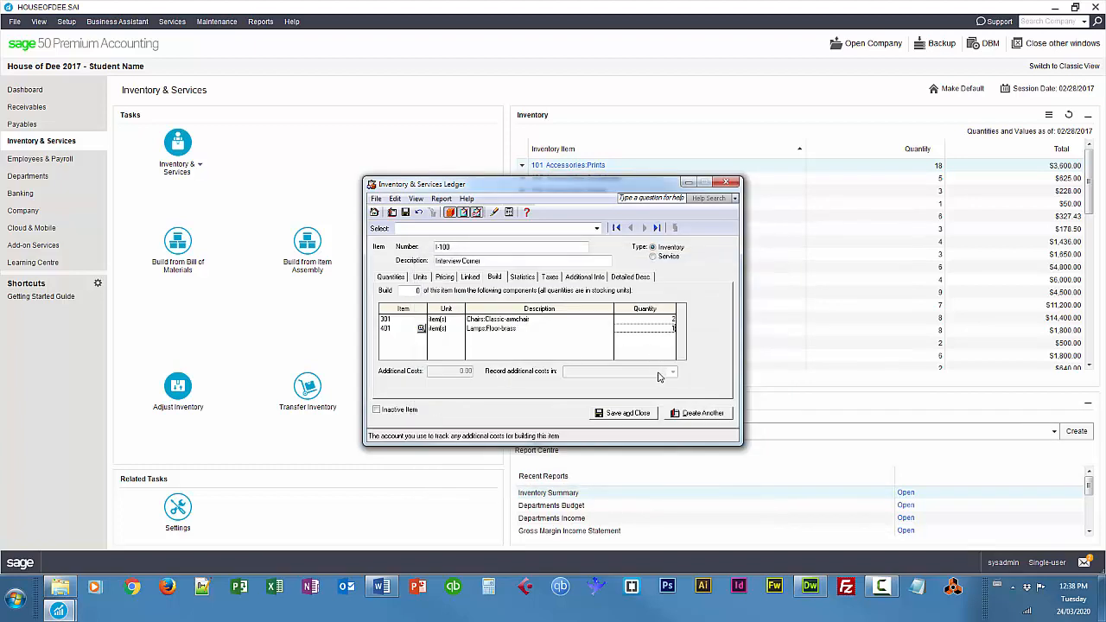
key("Tab")
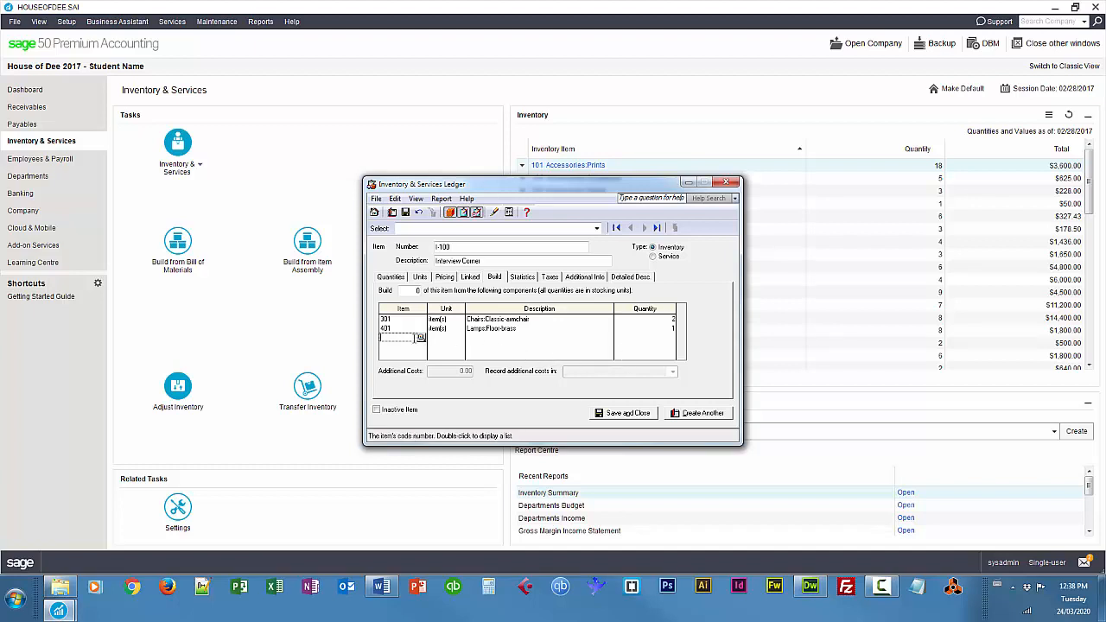
Add build components 634 Tables: Glass-occasional with quantity 1 and 811 Partition: 66"x60"-charcoal with quantity 4.
type("634")
key("Tab")
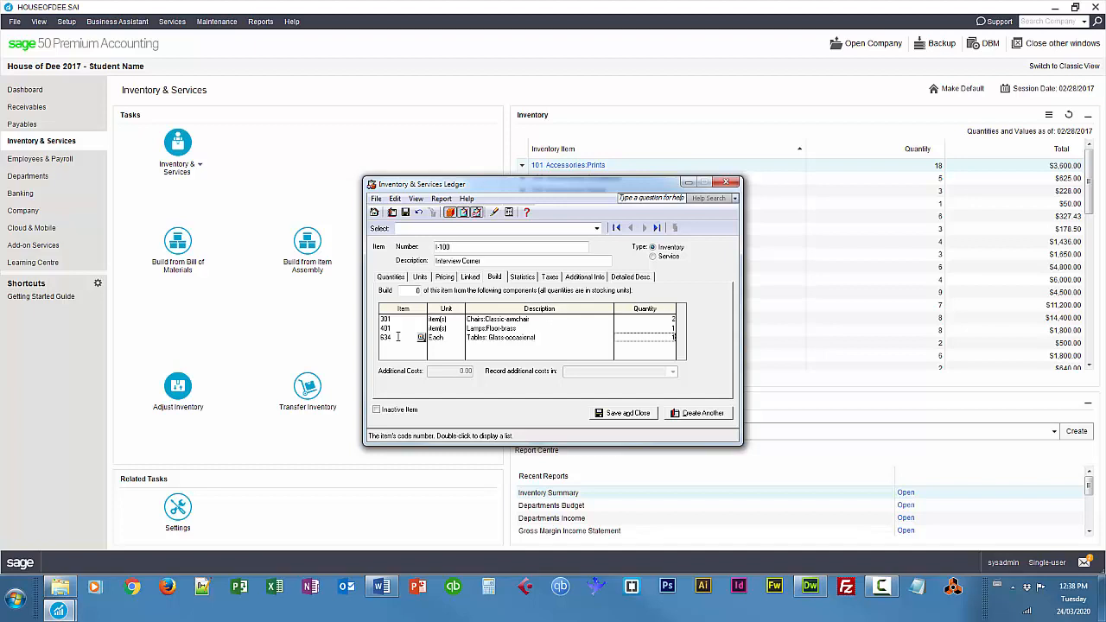
key("Tab")
type("4")
type("11")
key("Tab")
type("4")
key("Tab")
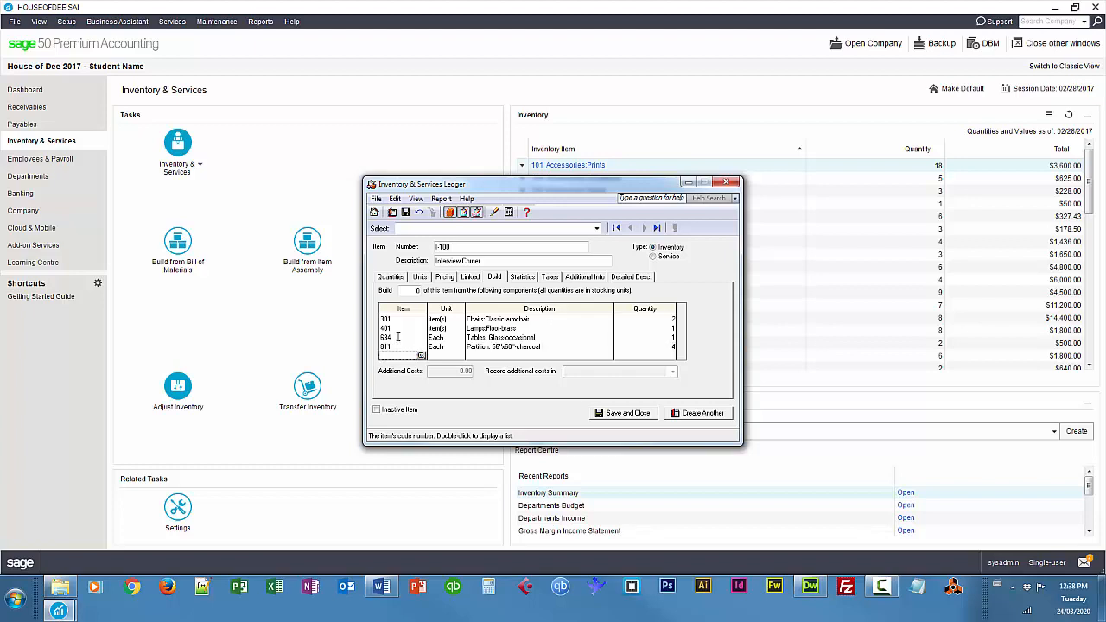
Set the build quantity of the Interview Corner to 1, then save the item and close its ledger record.
left_click_drag(570, 181, 313, 168)
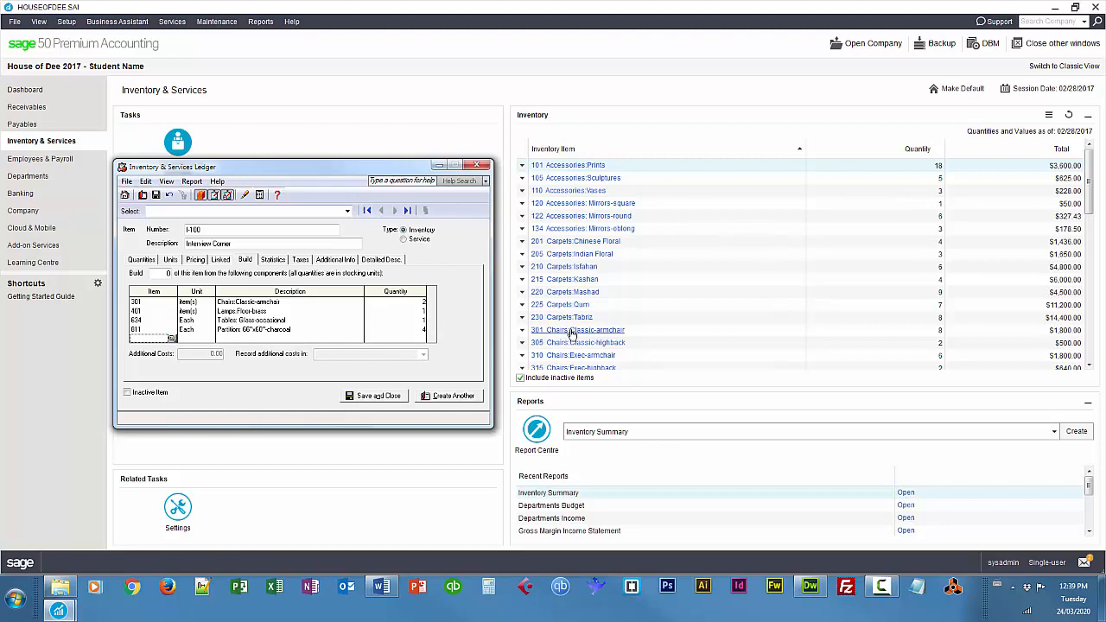
mouse_move(354, 169)
left_mouse_down()
mouse_move(385, 160)
mouse_move(359, 166)
left_mouse_up()
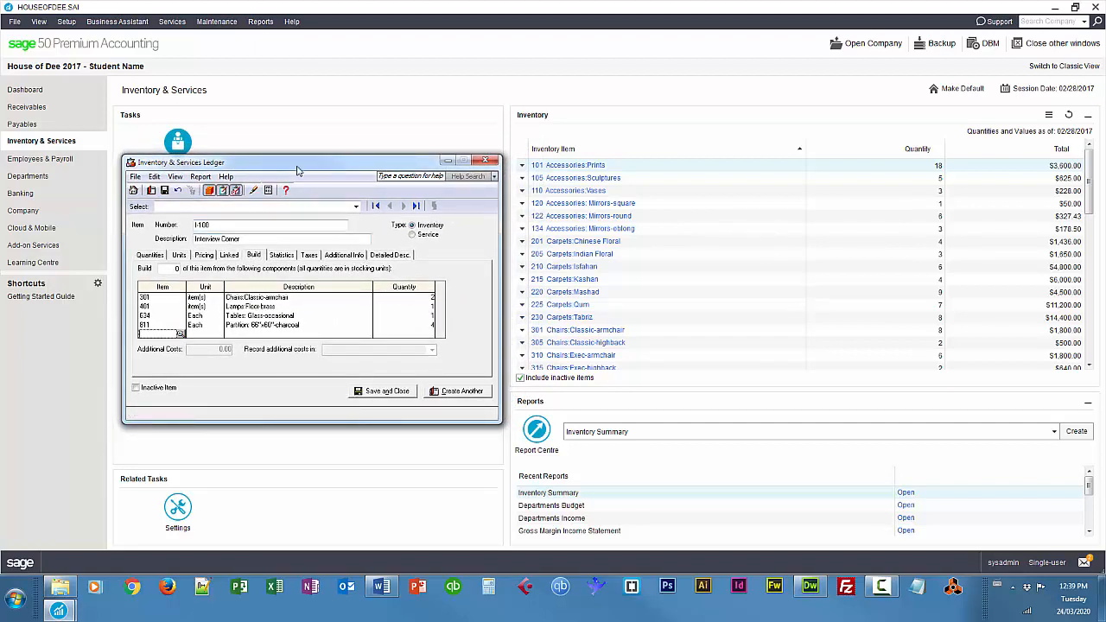
left_click_drag(301, 167, 326, 163)
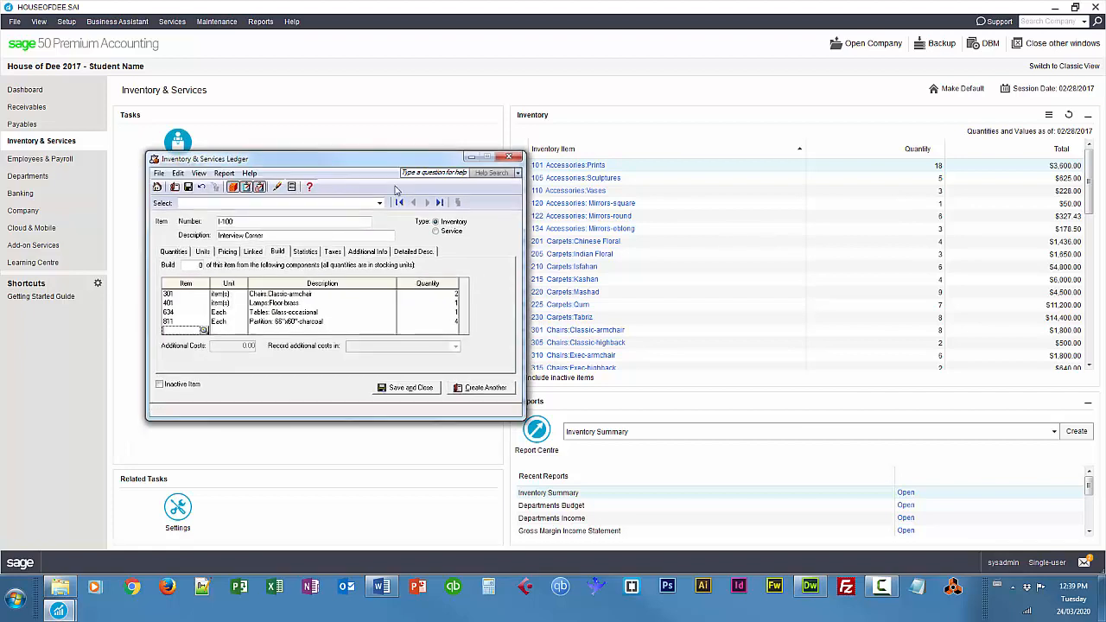
left_click(415, 388)
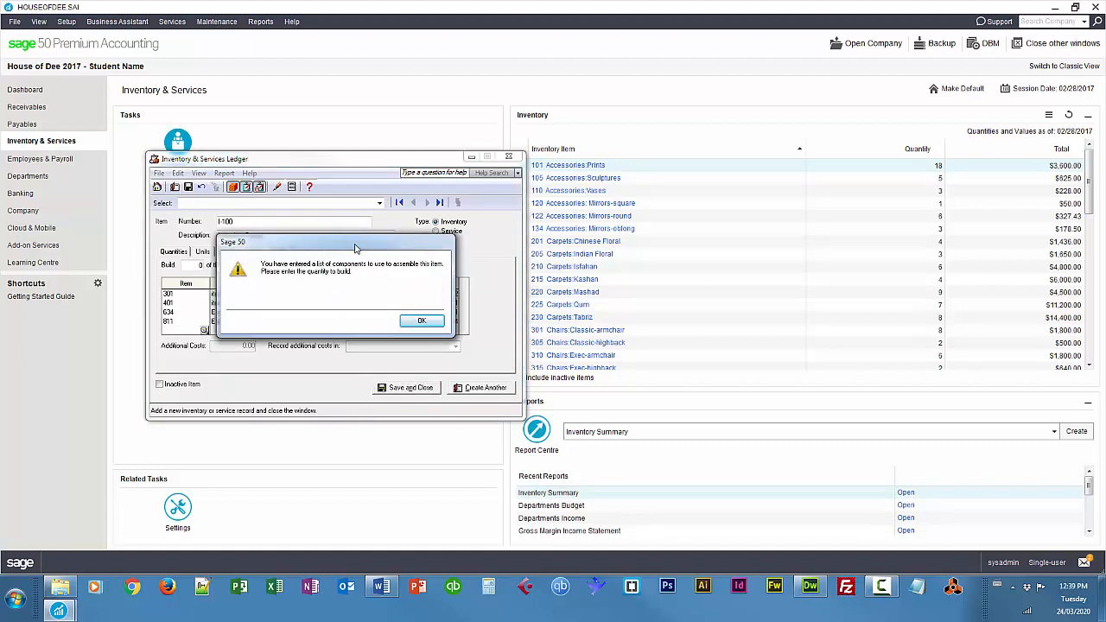
left_click_drag(346, 242, 244, 290)
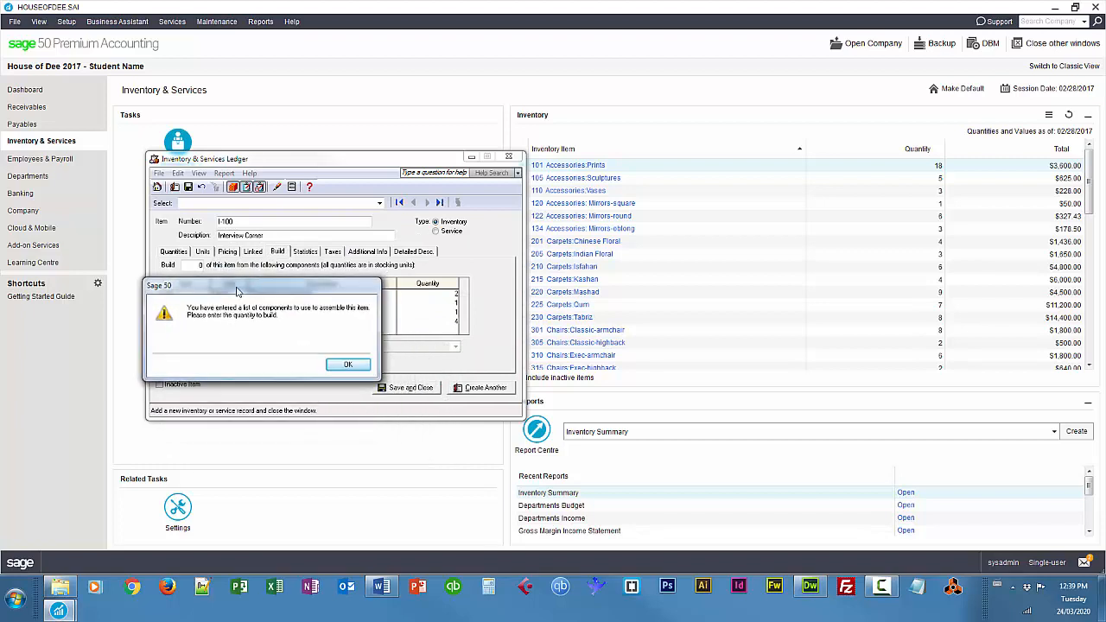
left_click(349, 364)
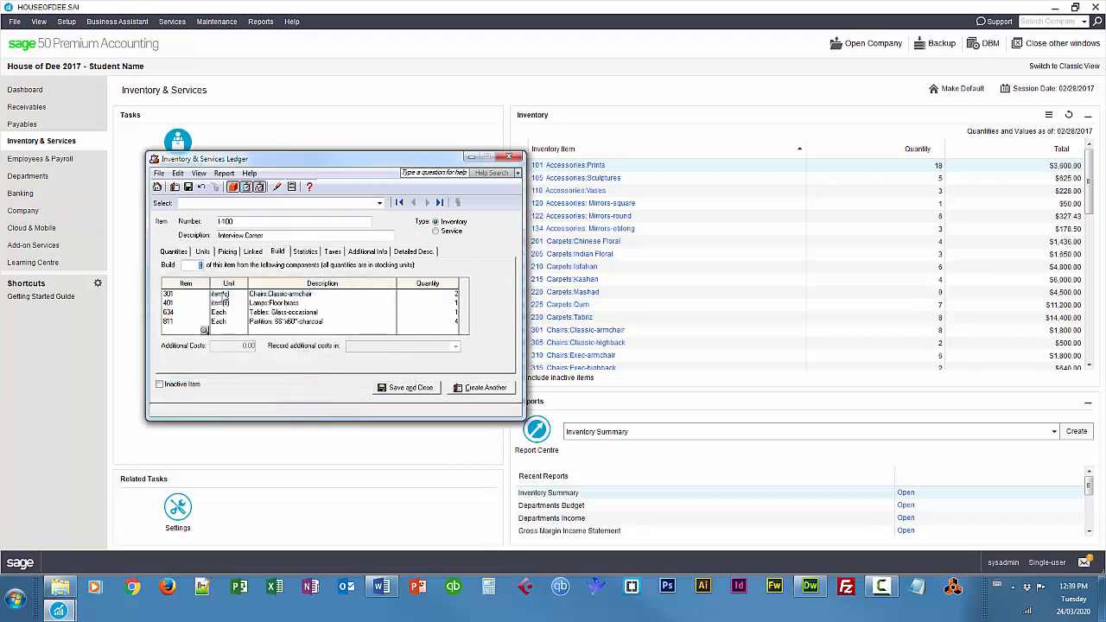
left_click(192, 267)
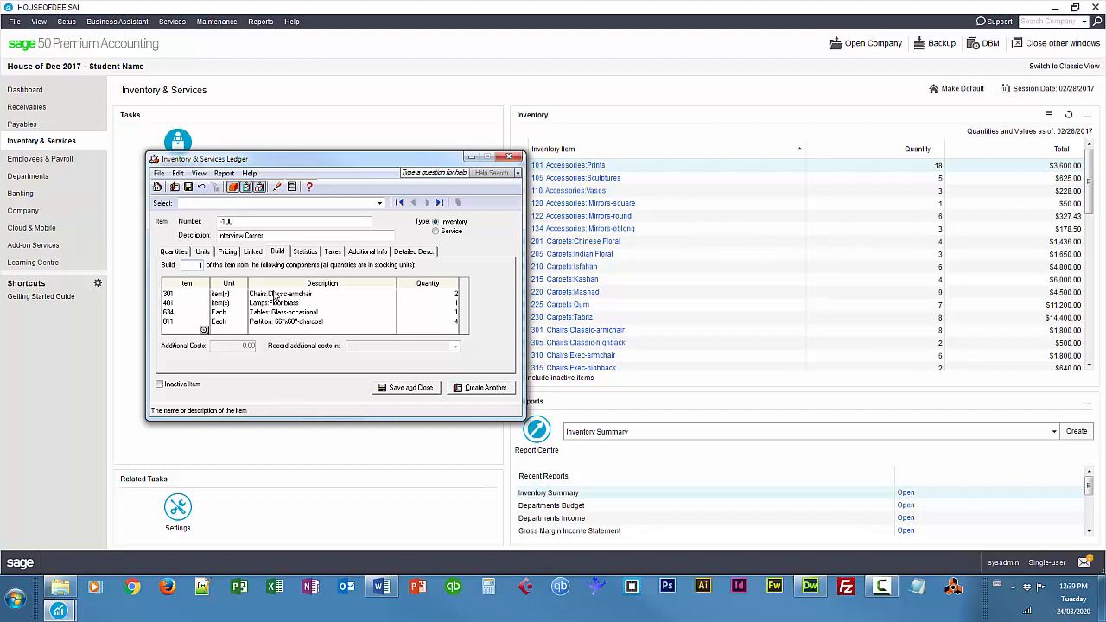
left_click(412, 388)
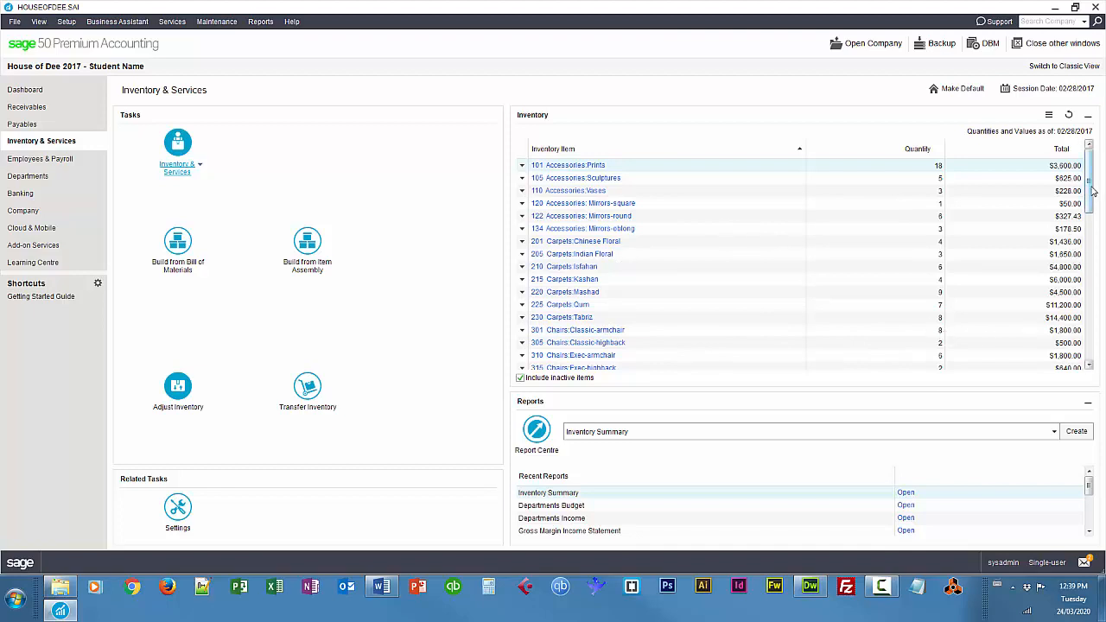
Start a build from bill of materials with source House-1 and the comment "Assemble an interview corner package".
left_click_drag(1090, 191, 1083, 349)
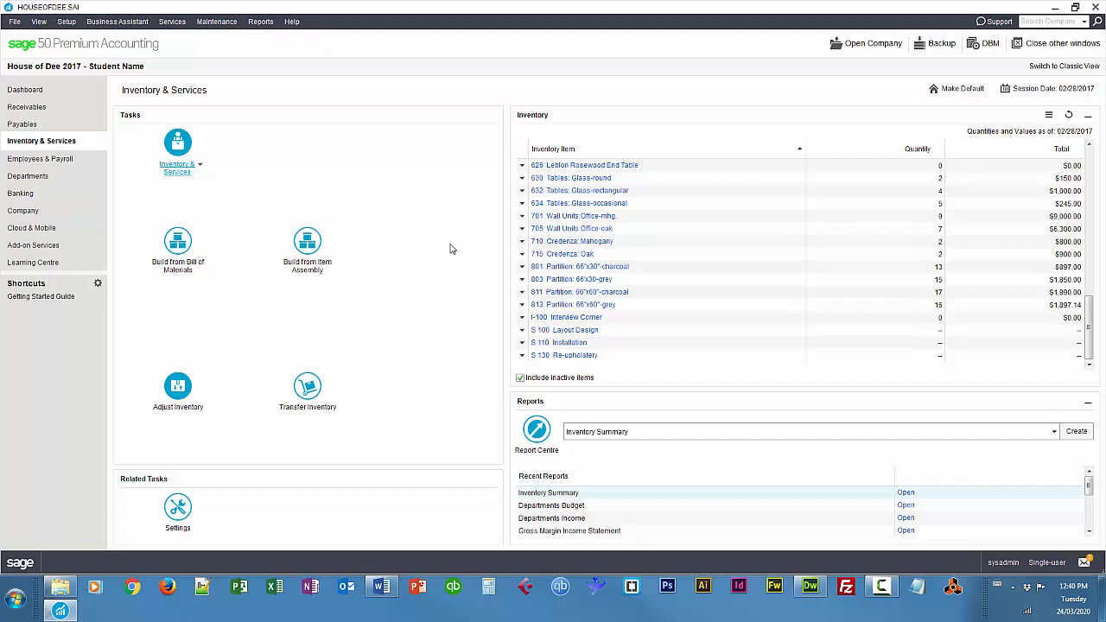
mouse_move(1087, 352)
left_mouse_down()
mouse_move(1088, 341)
mouse_move(1083, 353)
left_mouse_up()
left_click(179, 245)
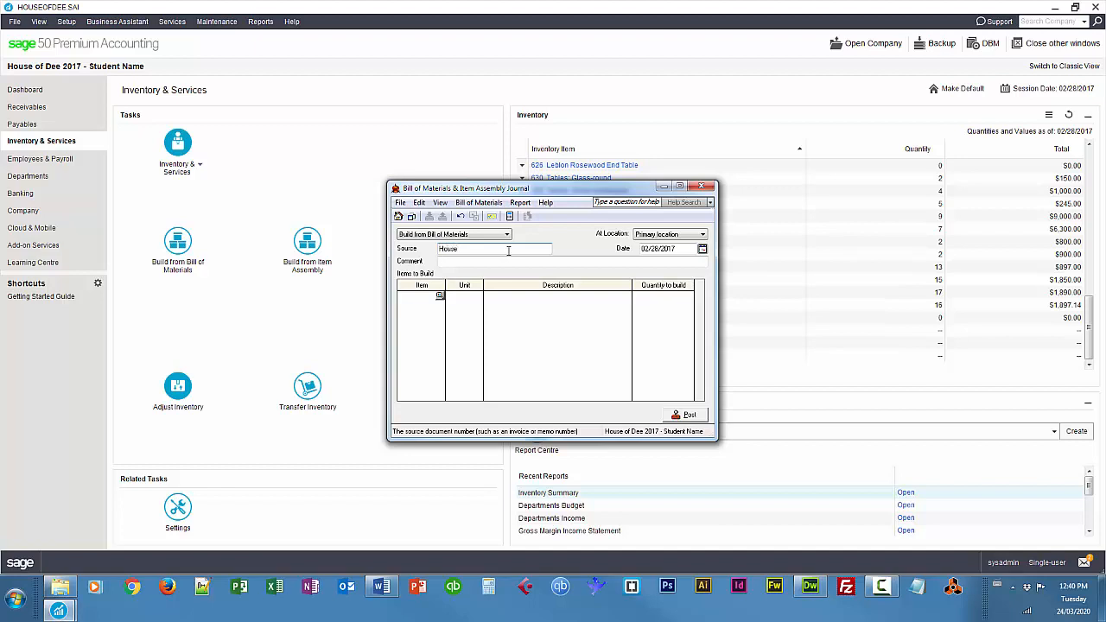
key("Tab")
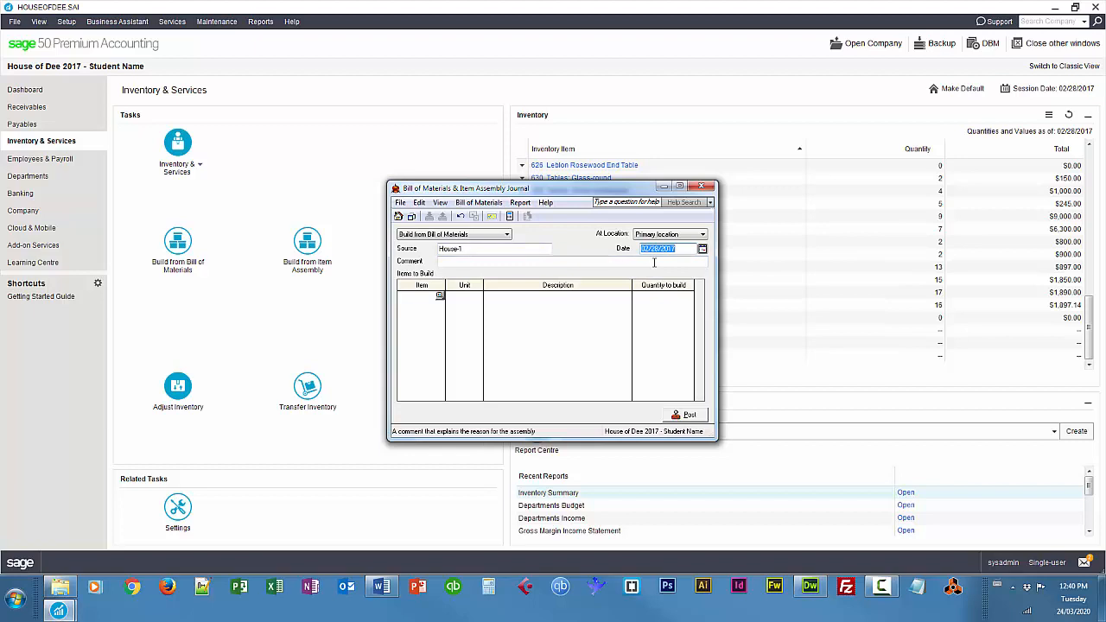
left_click(515, 263)
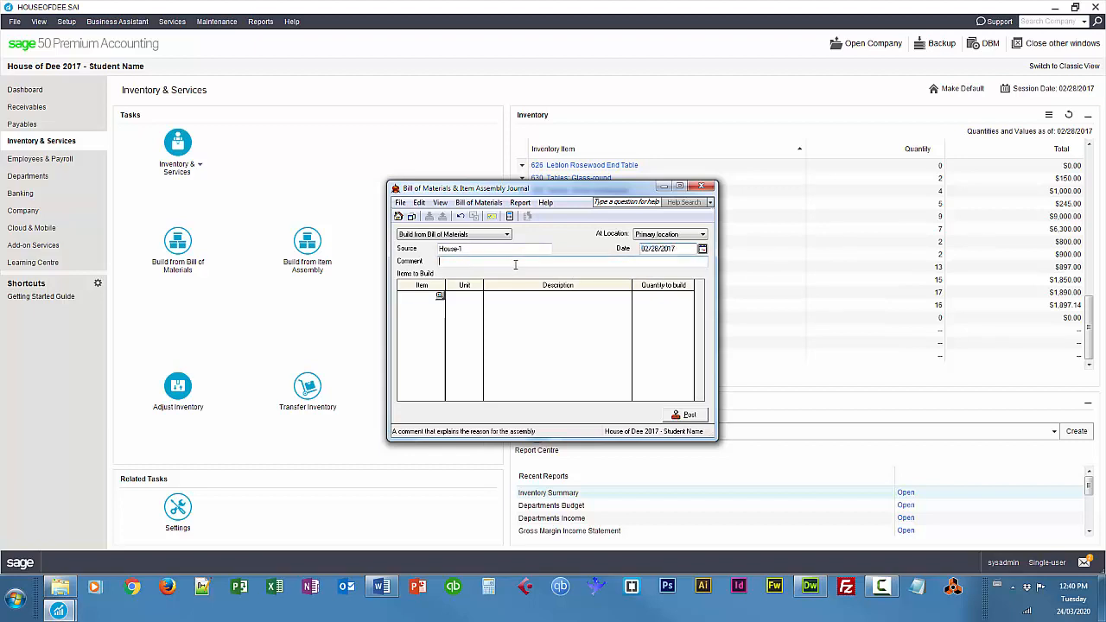
type("Assemble an interview corner pac")
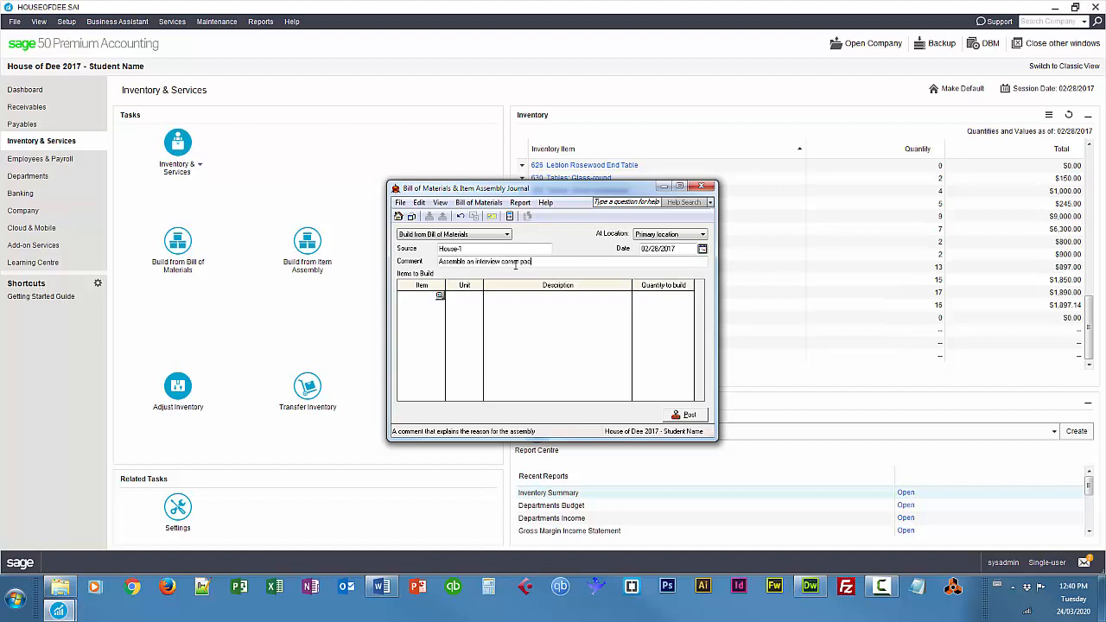
Choose I-100 Interview Corner as the item to build.
left_click(423, 296)
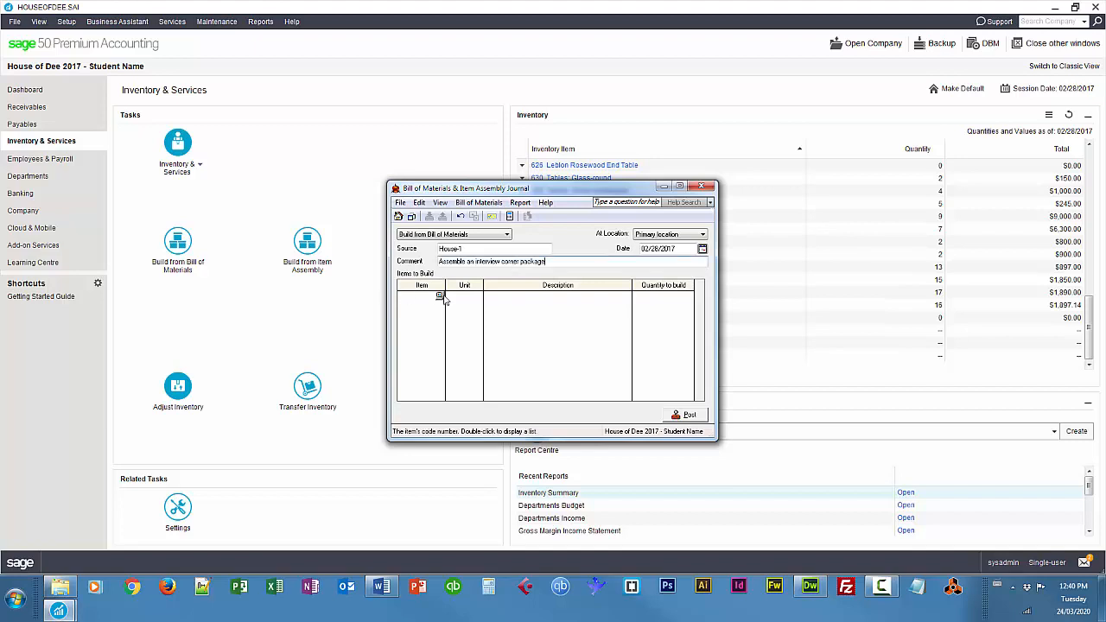
left_click(439, 296)
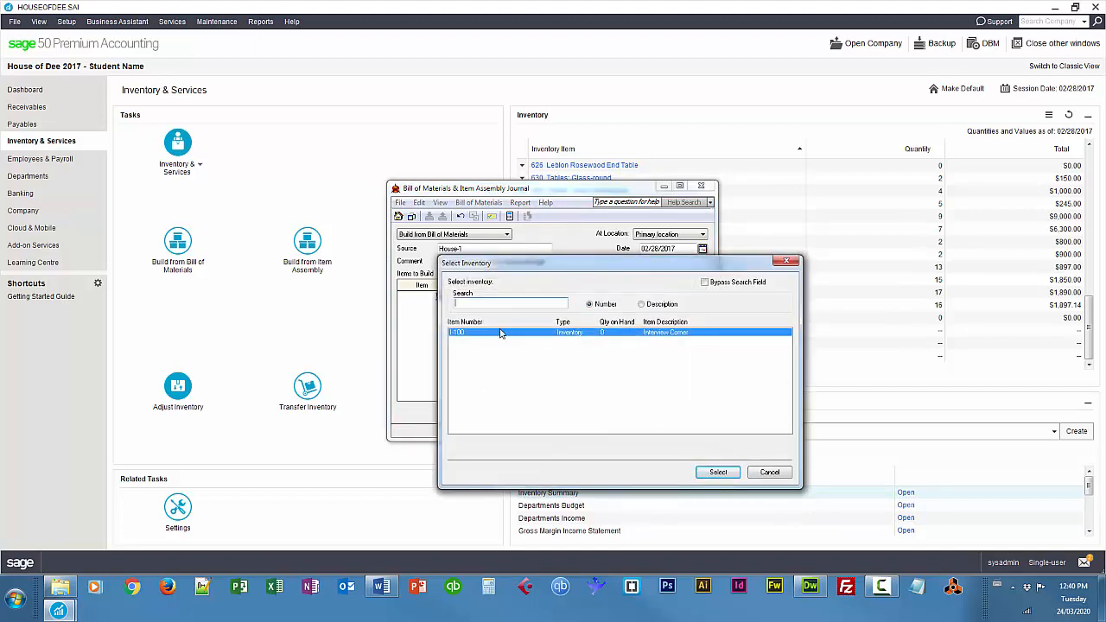
double_click(499, 334)
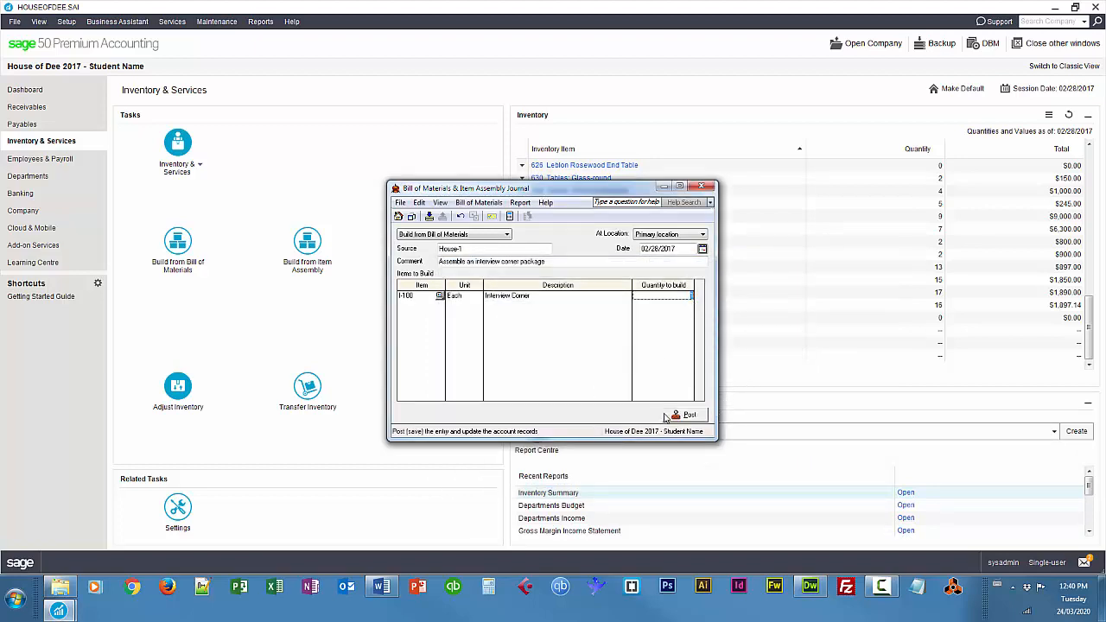
Move the assembly journal over the Tasks area so that it does not cover the inventory quantities on the home page.
left_click_drag(550, 191, 700, 257)
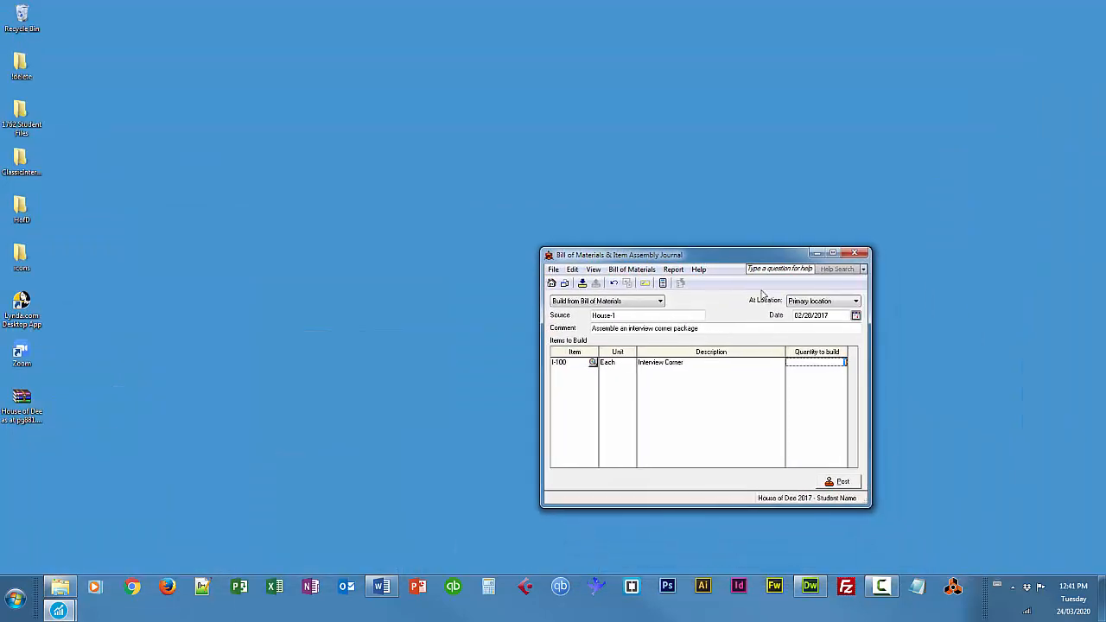
left_click(66, 612)
left_click(106, 564)
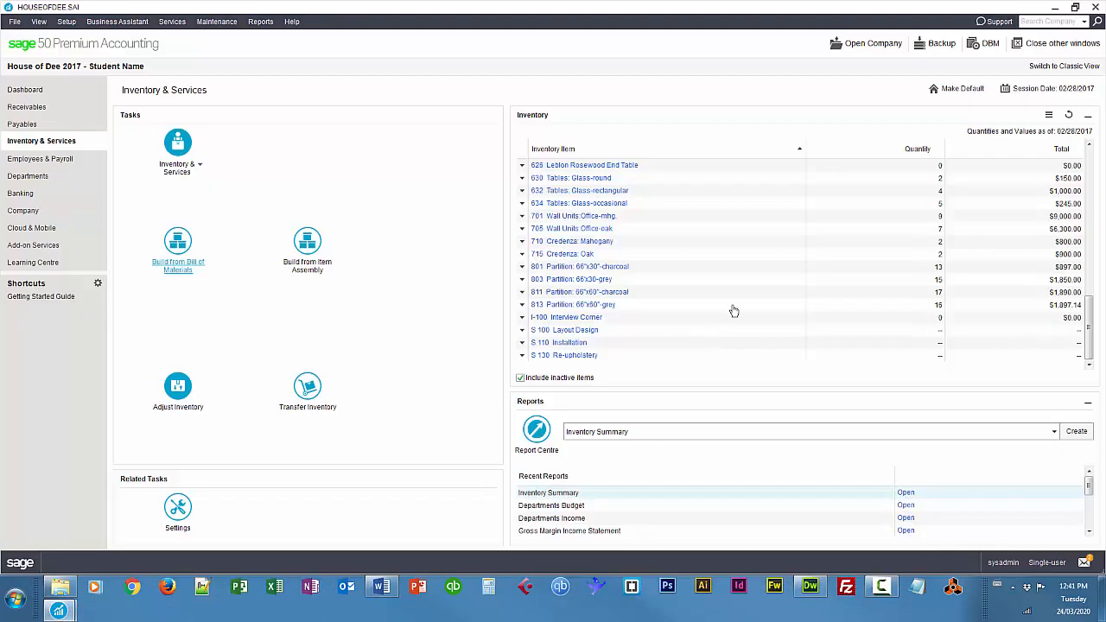
left_click(68, 613)
left_click(192, 561)
left_click_drag(708, 254, 306, 211)
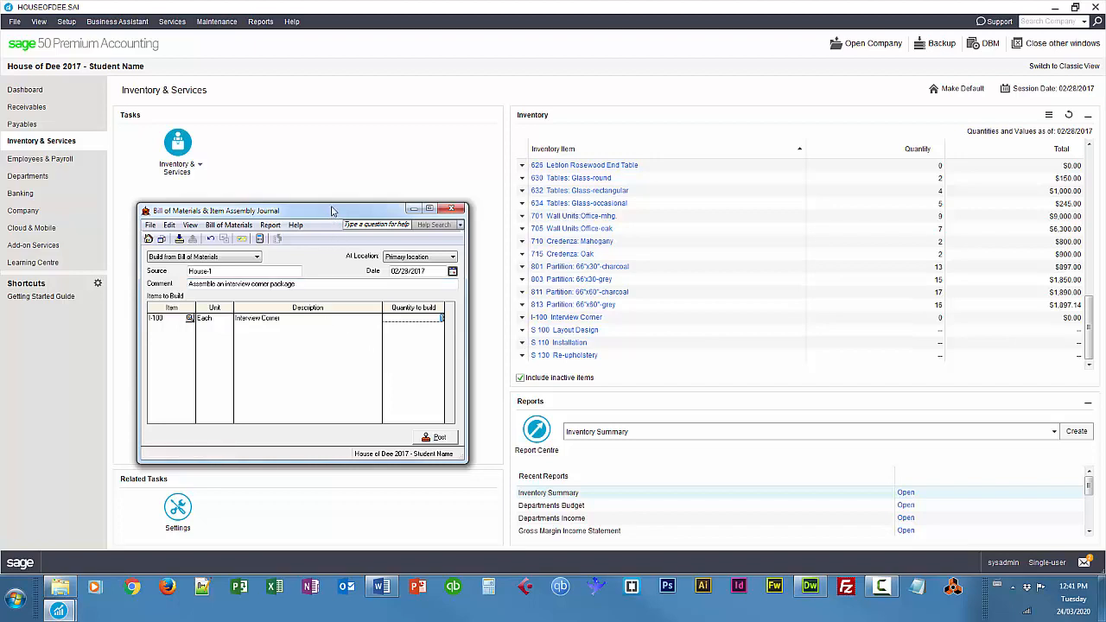
left_click_drag(333, 209, 337, 202)
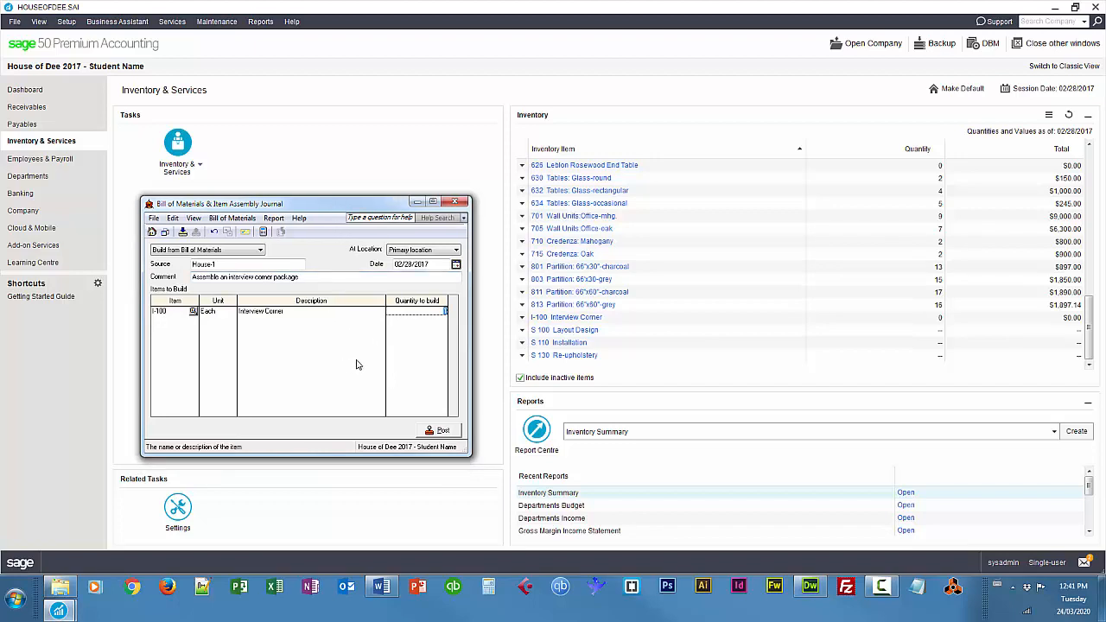
Post the build of one Interview Corner, then close the journal to check the inventory quantities.
left_click(444, 431)
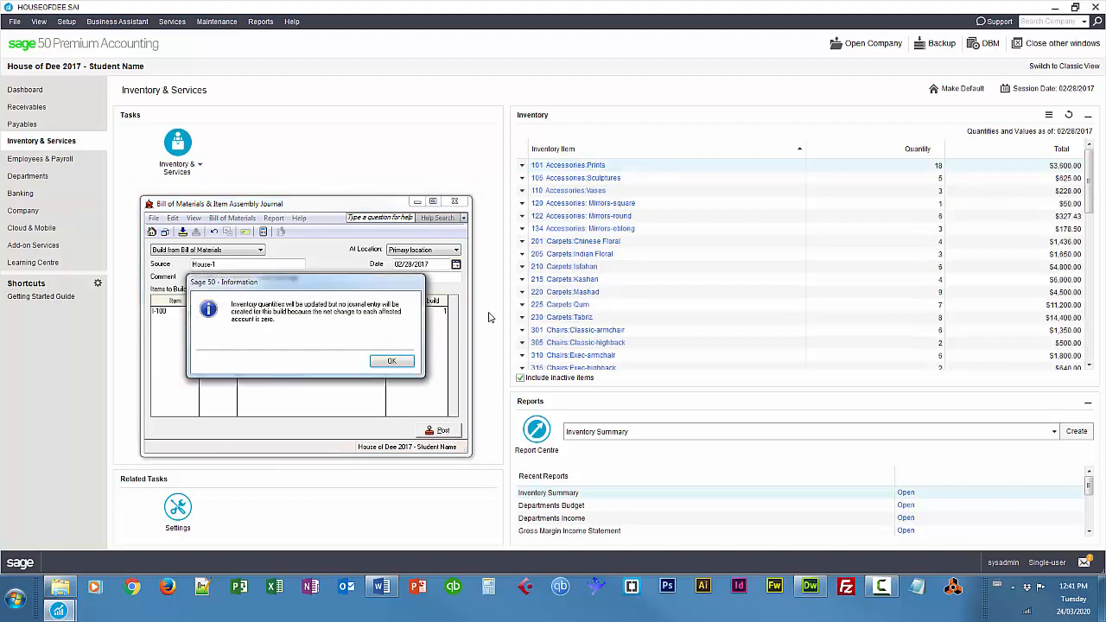
left_click(393, 361)
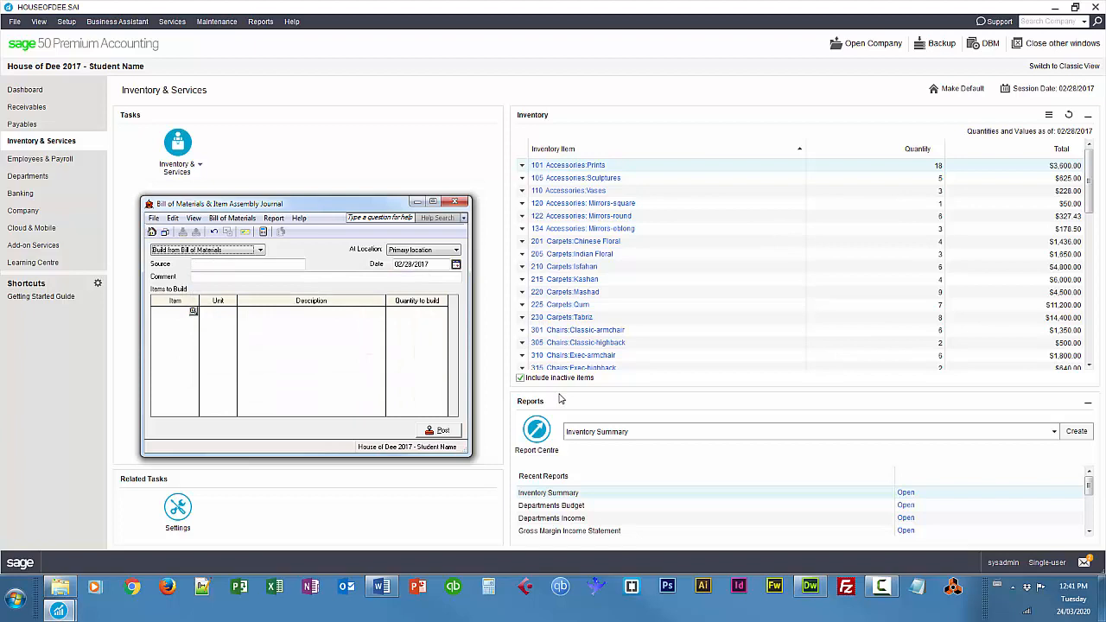
left_click(457, 202)
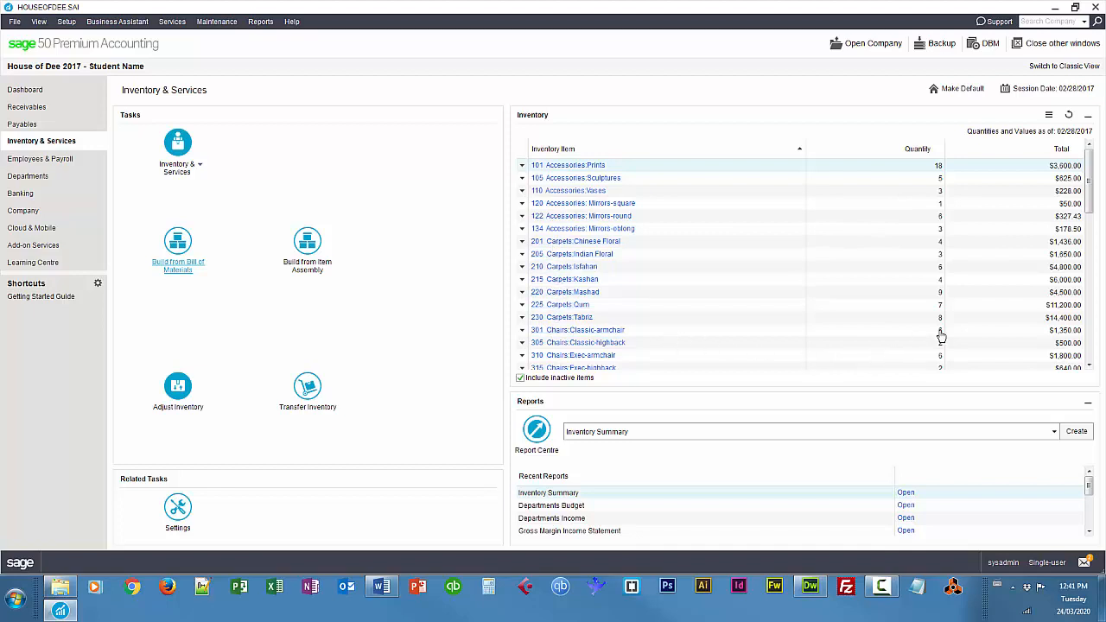
left_click_drag(1088, 177, 1101, 331)
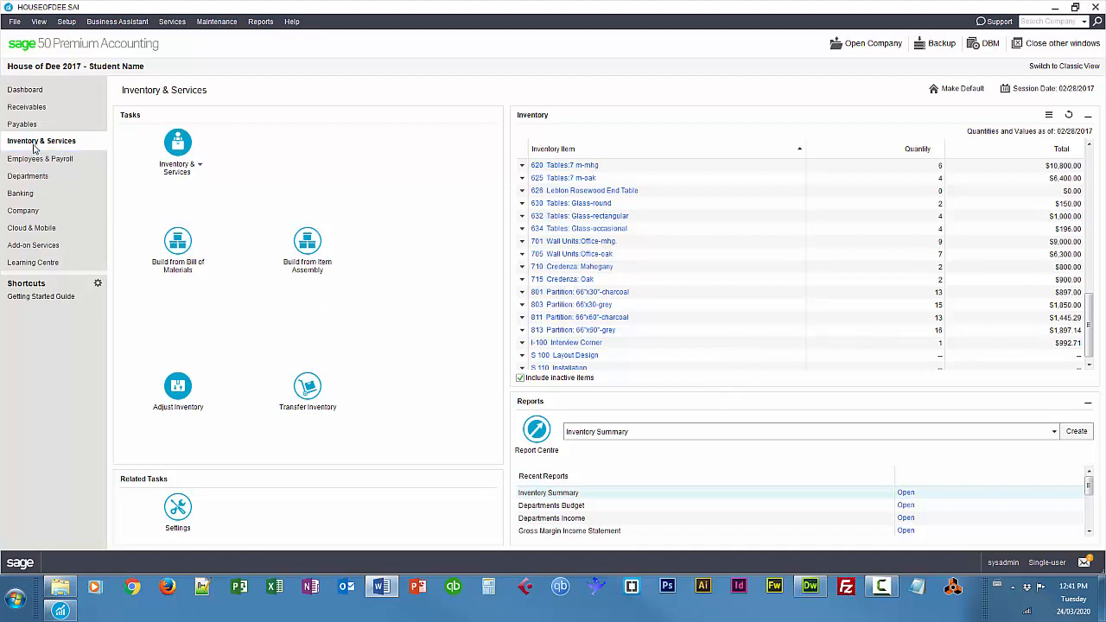
Create a pay-later sales invoice in Receivables for the accountant customer.
left_click(29, 106)
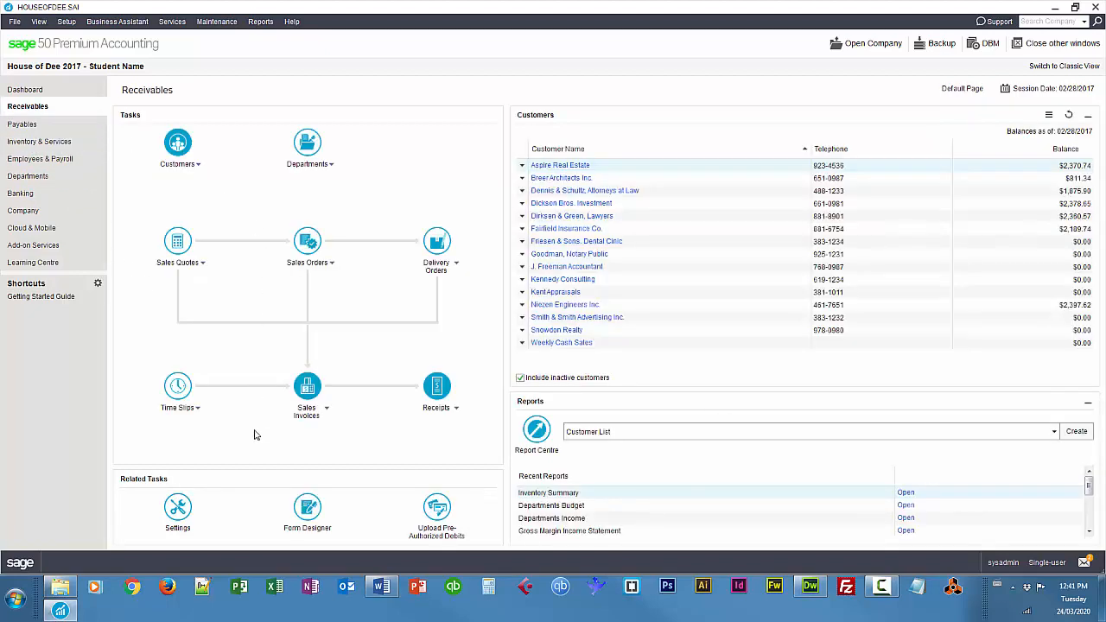
left_click(307, 391)
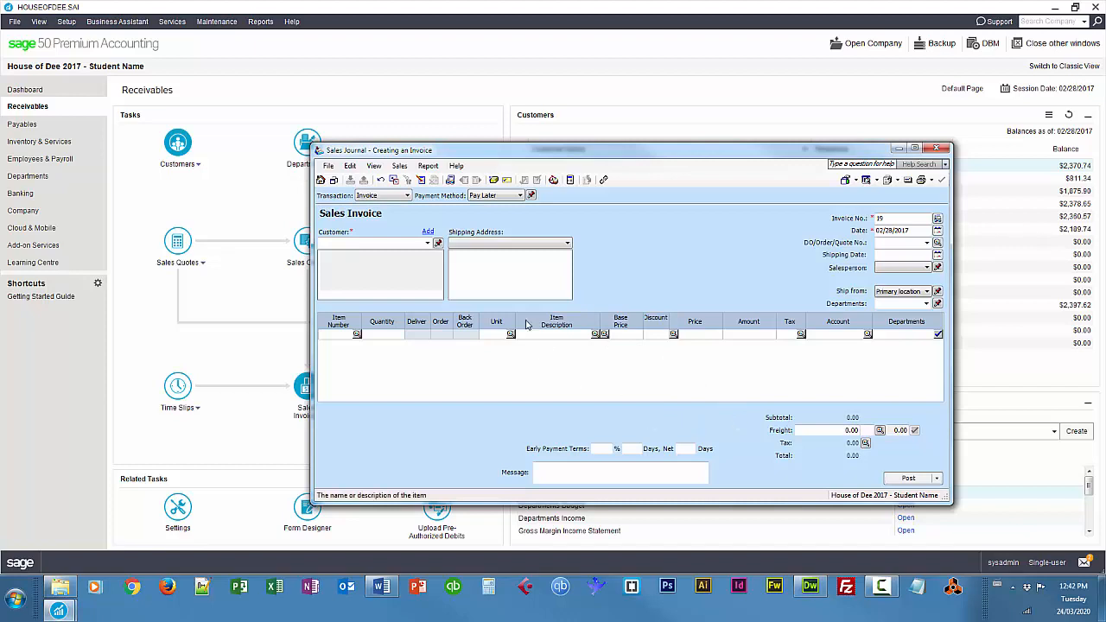
left_click(427, 243)
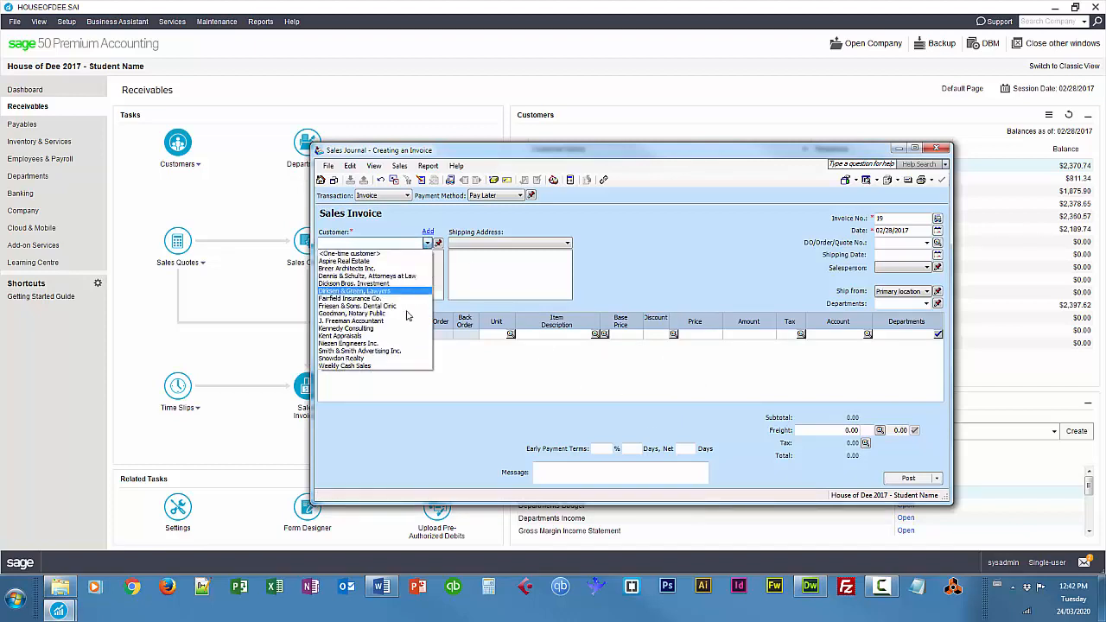
left_click(350, 320)
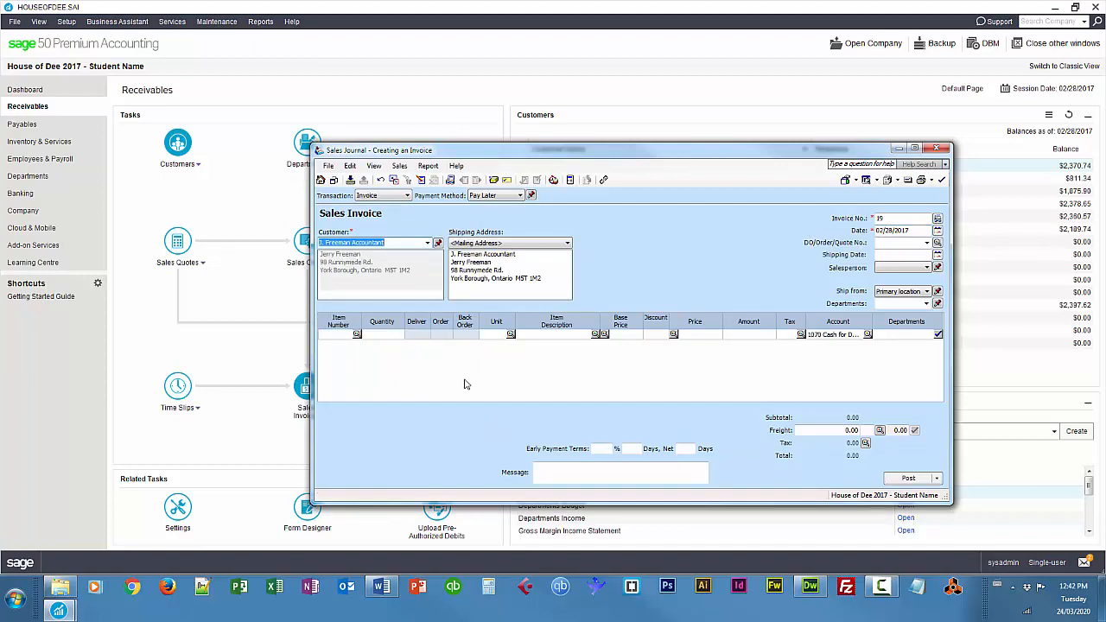
Add item I-100 Interview Corner with quantity 1 to the sales invoice.
left_click(356, 335)
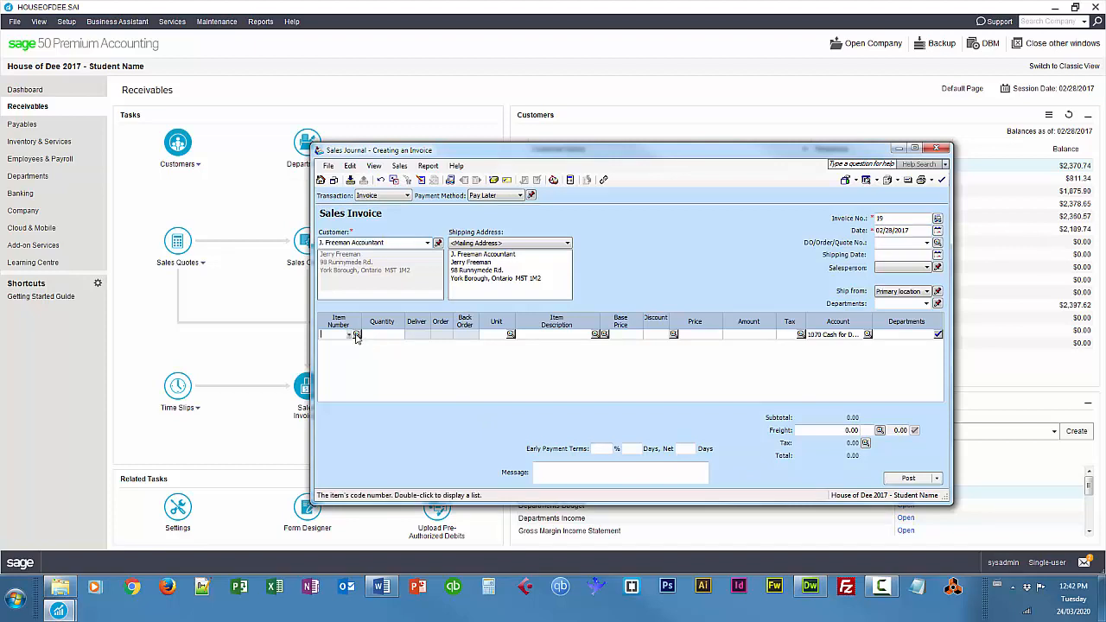
left_click_drag(718, 294, 718, 378)
left_click(393, 359)
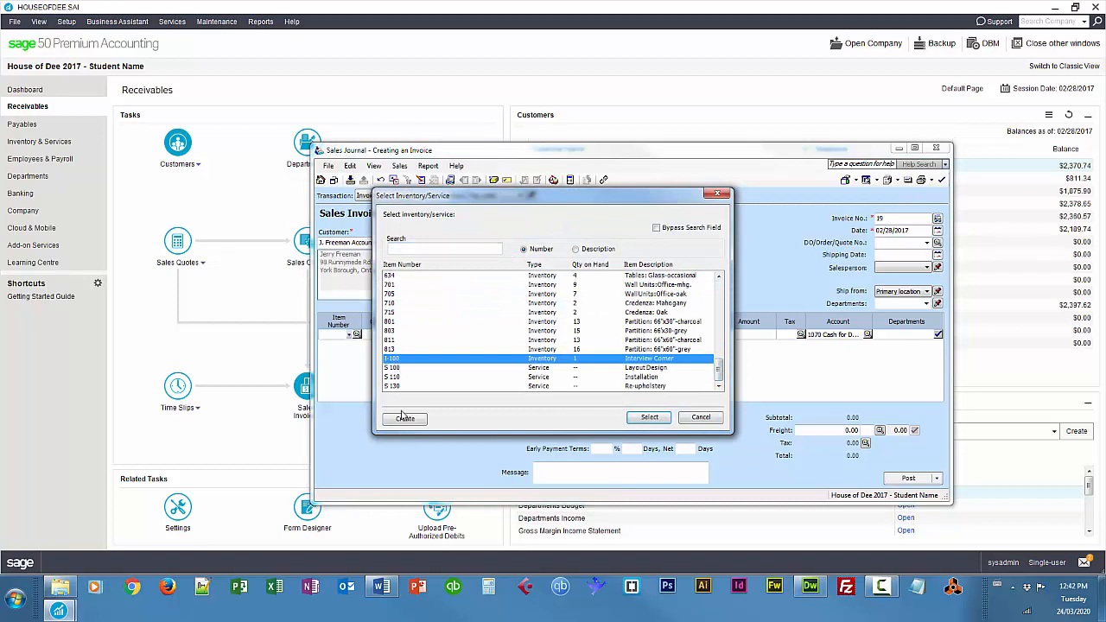
left_click(646, 418)
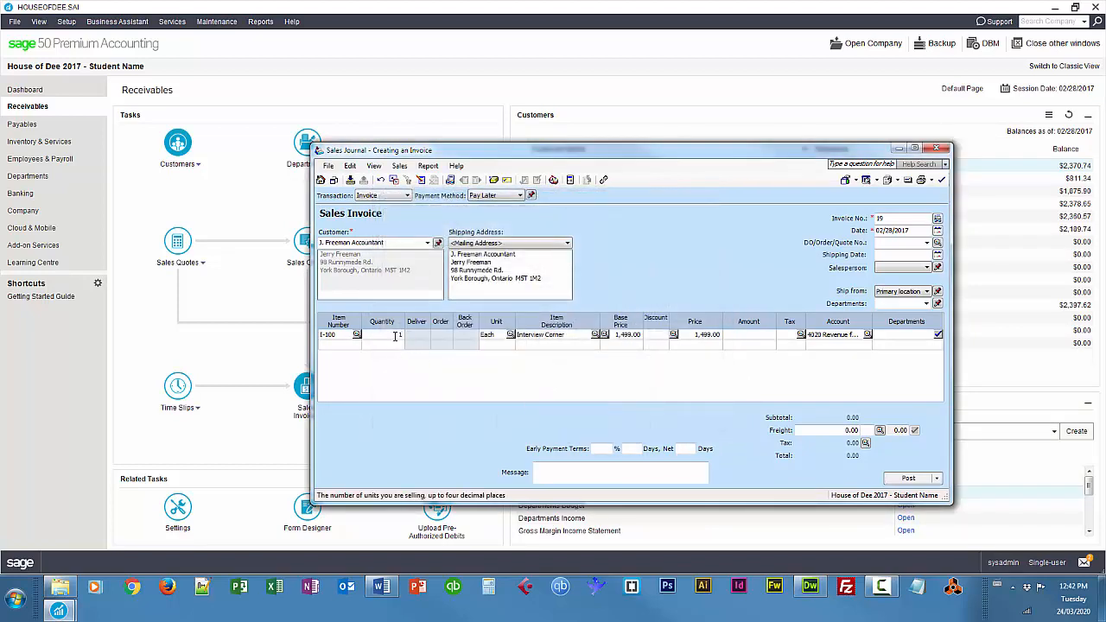
key("Tab")
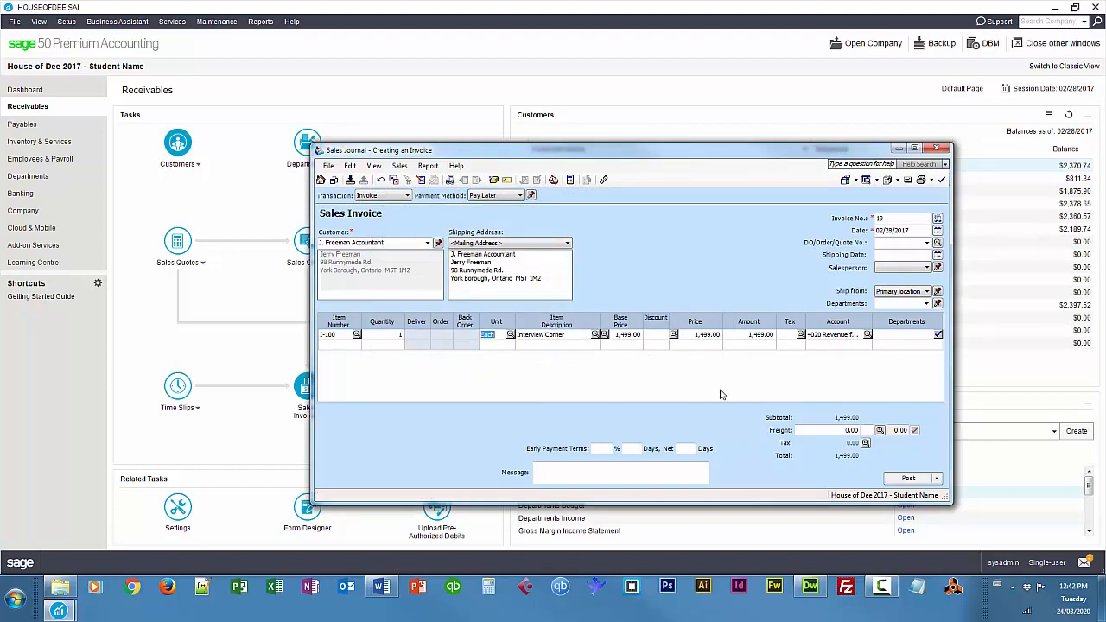
Allocate 100% of the entire invoice transaction to the Sales Department.
left_click(938, 335)
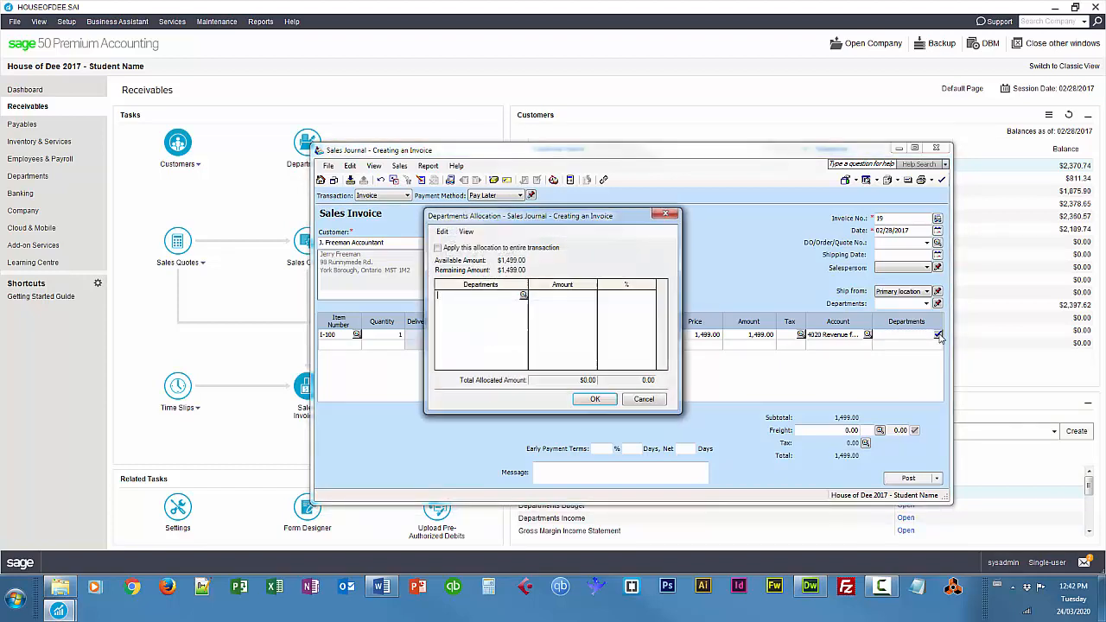
left_click(665, 214)
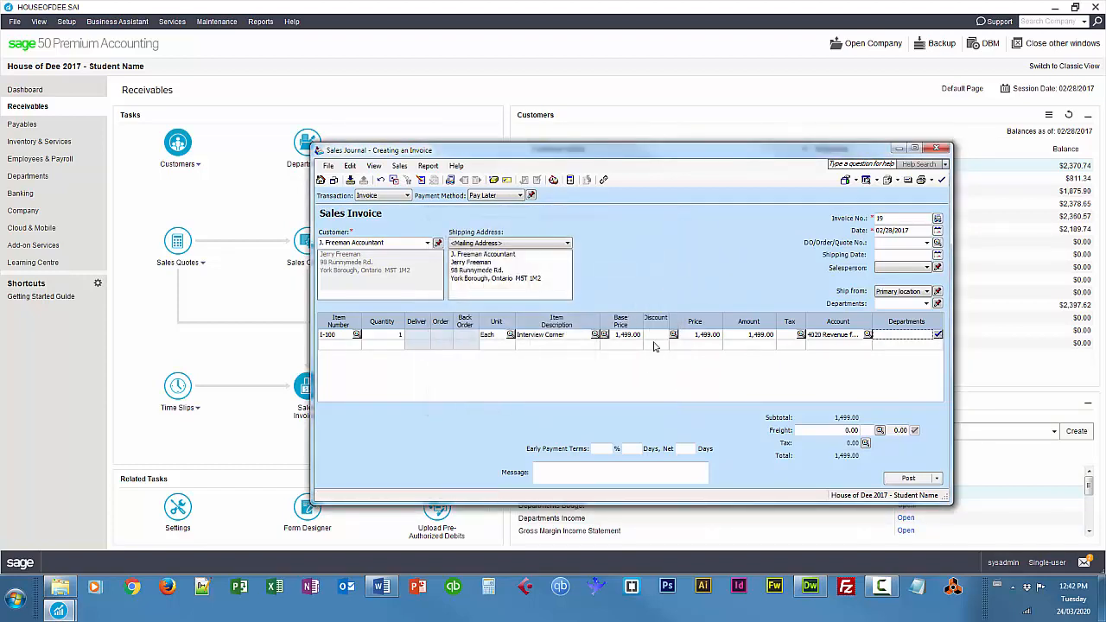
left_click(942, 179)
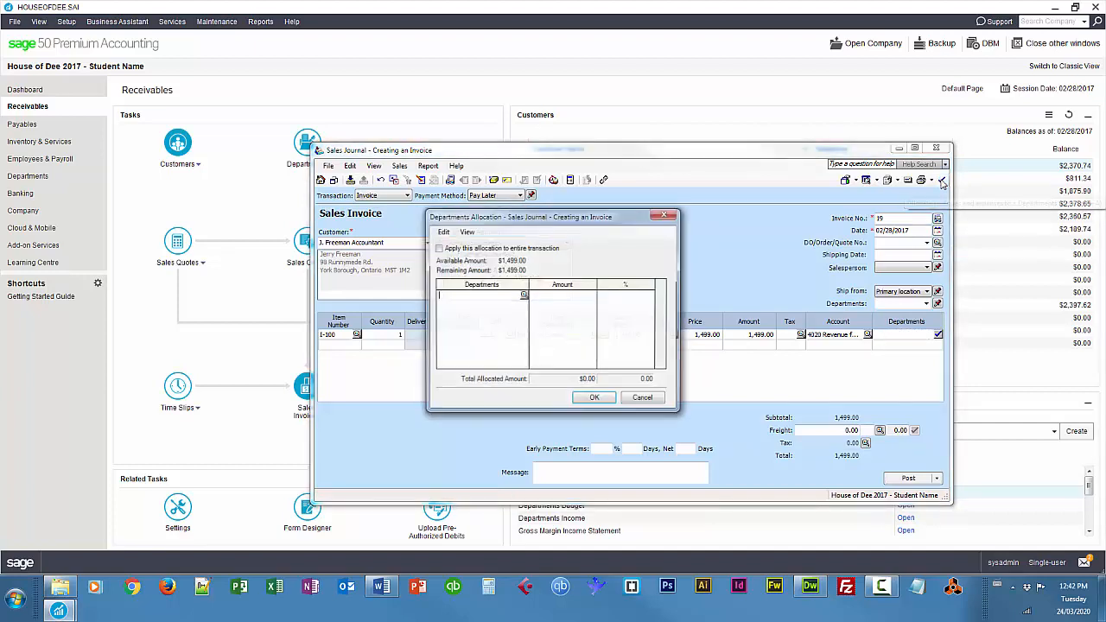
left_click(475, 248)
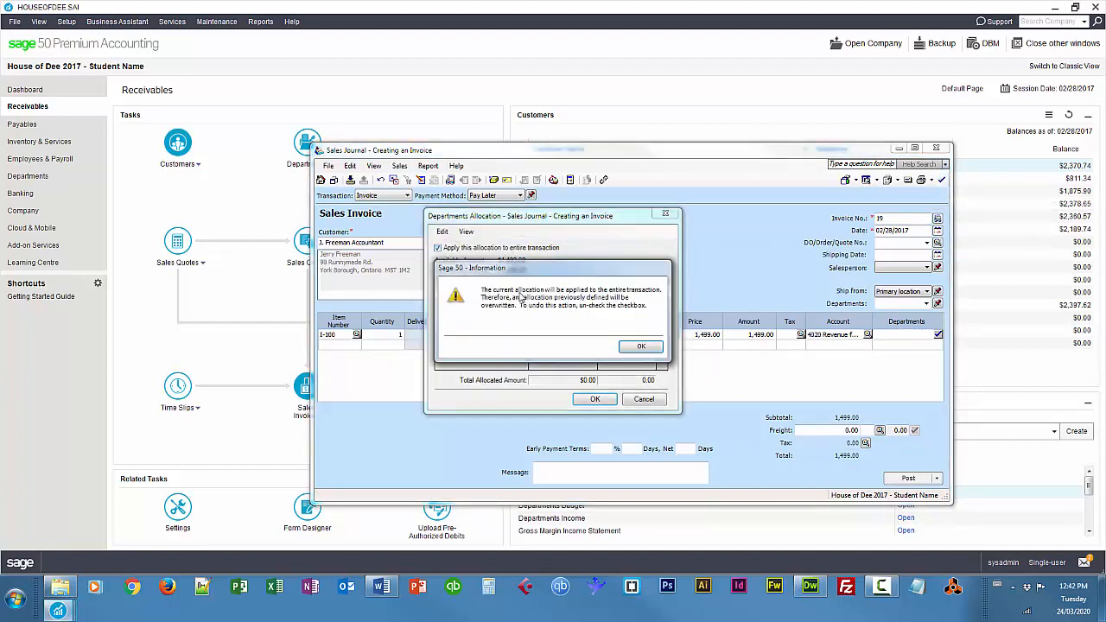
left_click(639, 346)
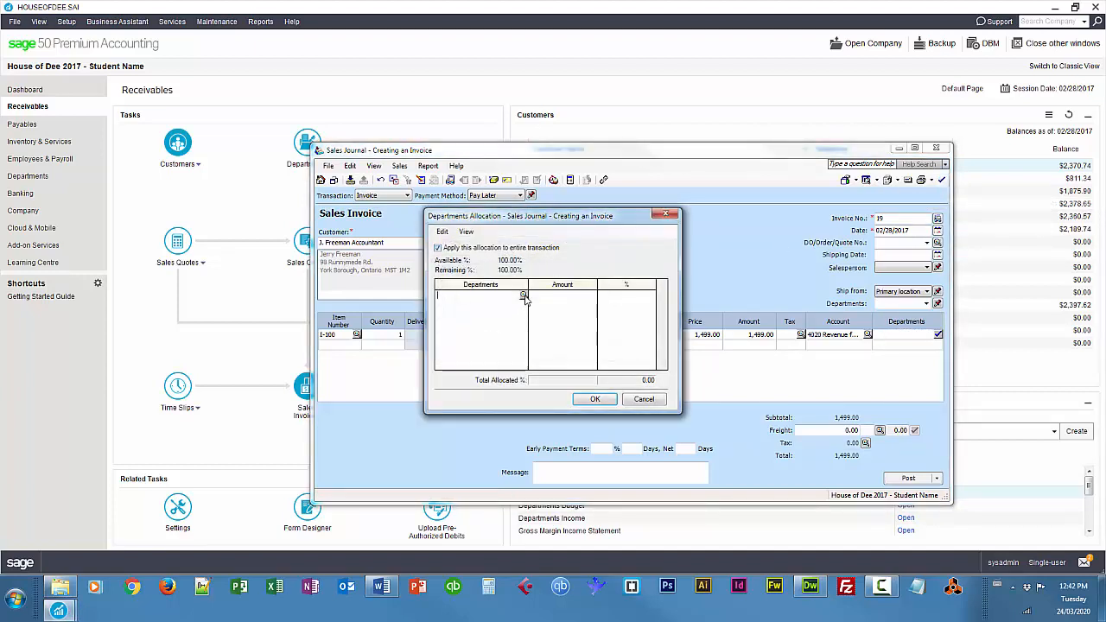
left_click(524, 296)
double_click(455, 319)
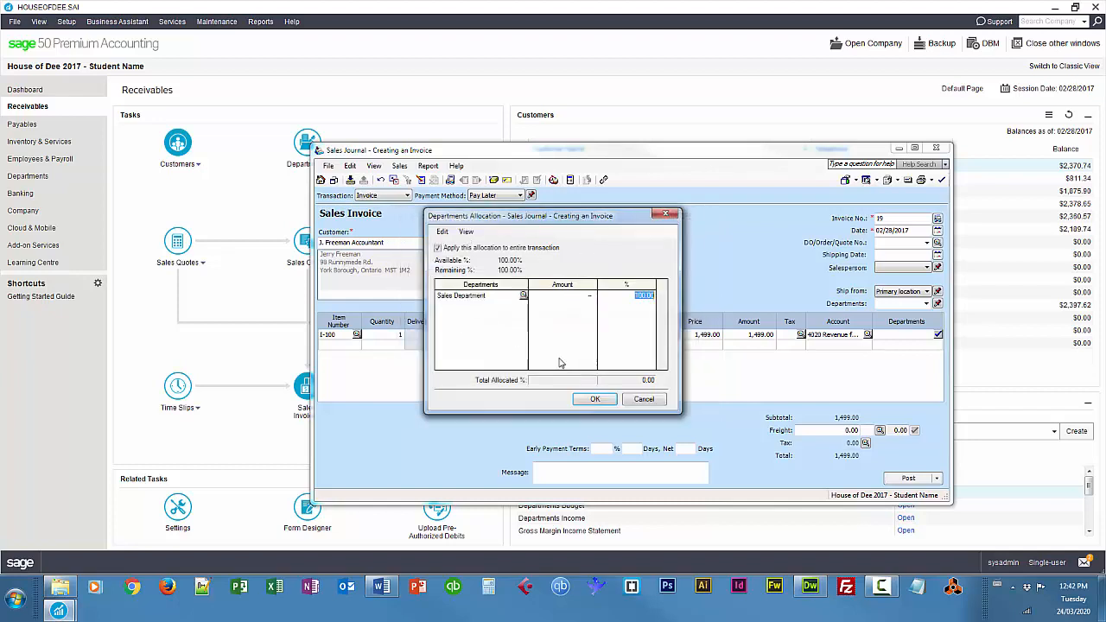
left_click(607, 400)
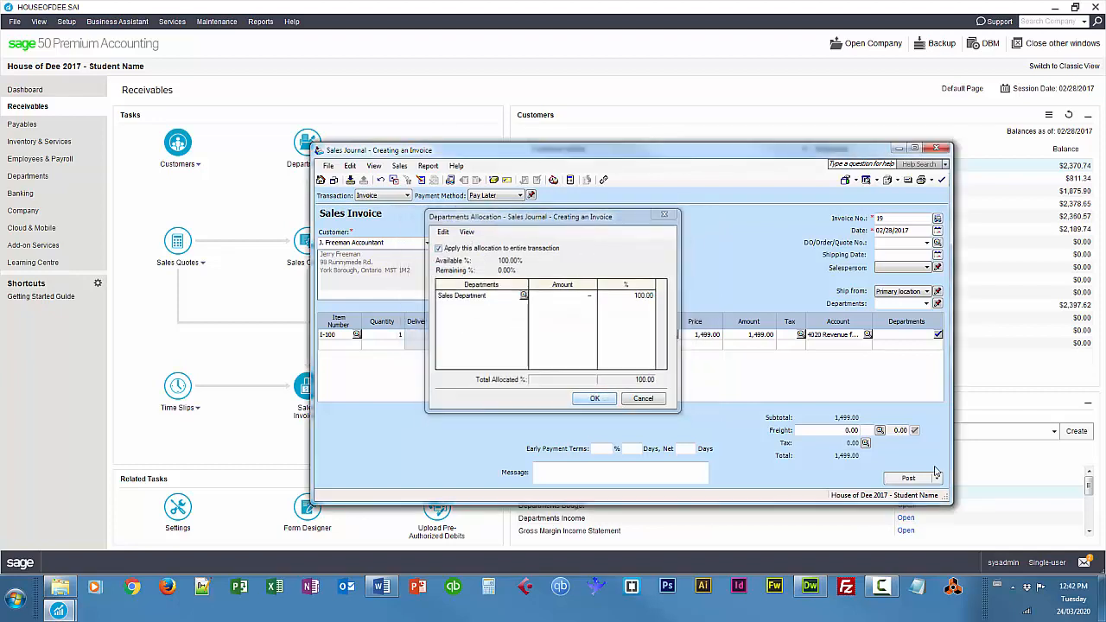
Check that the Sales Department is selected for the invoice and review the allocation of the Interview Corner line.
left_click(925, 303)
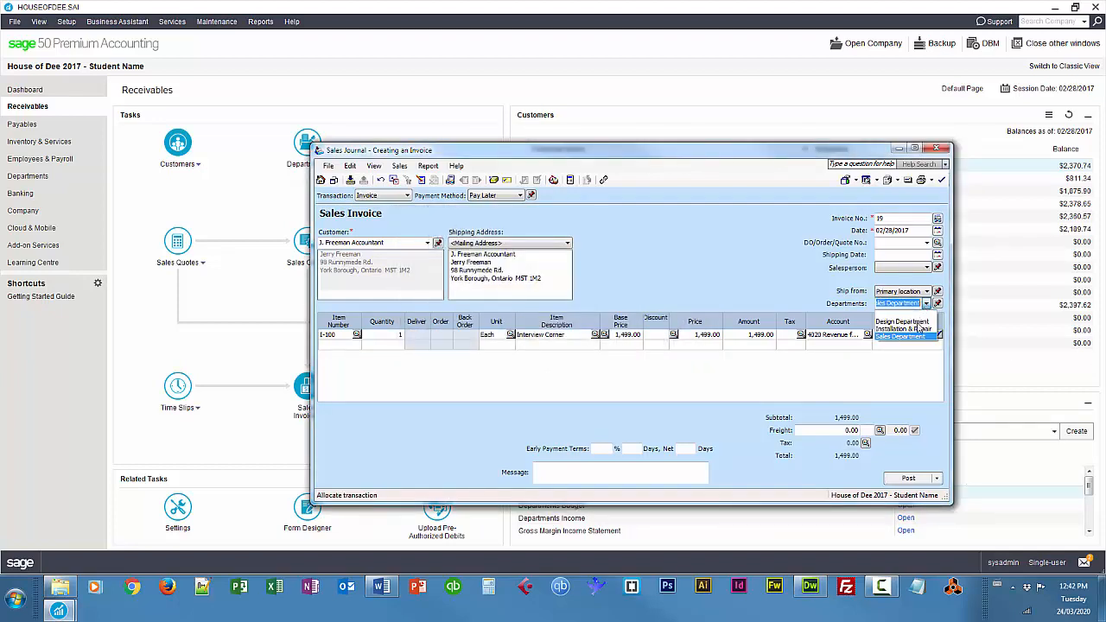
left_click(905, 336)
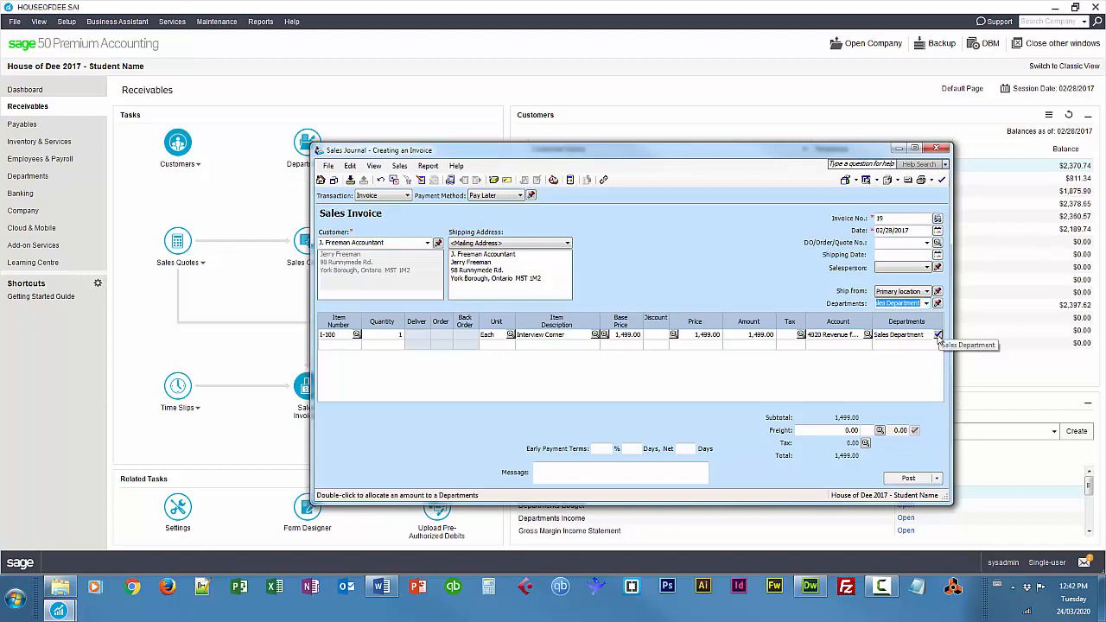
left_click(938, 336)
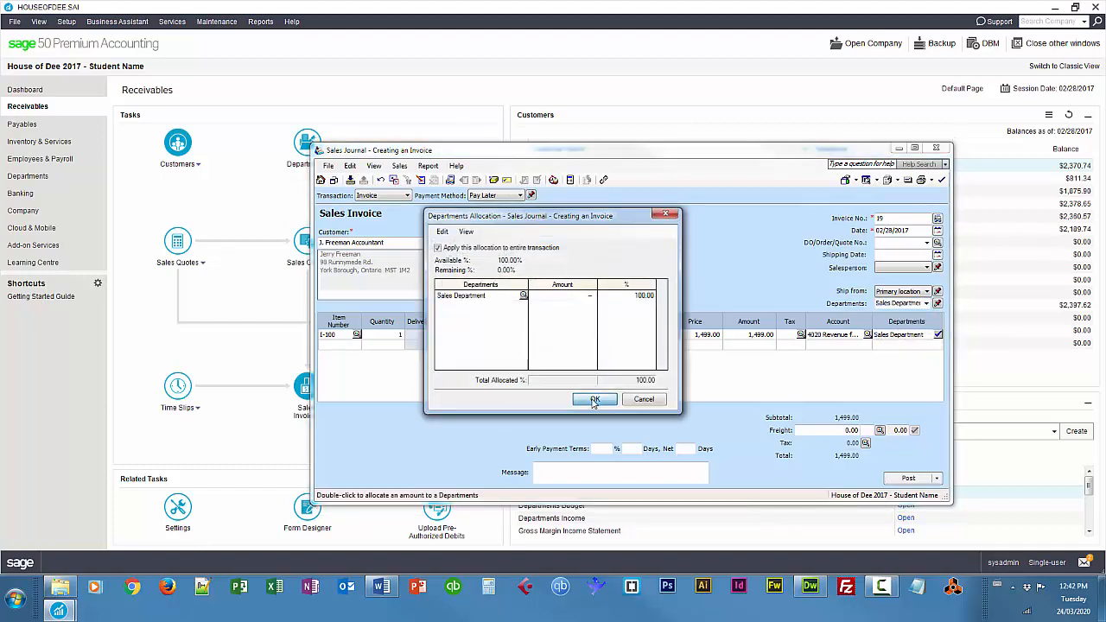
left_click(594, 400)
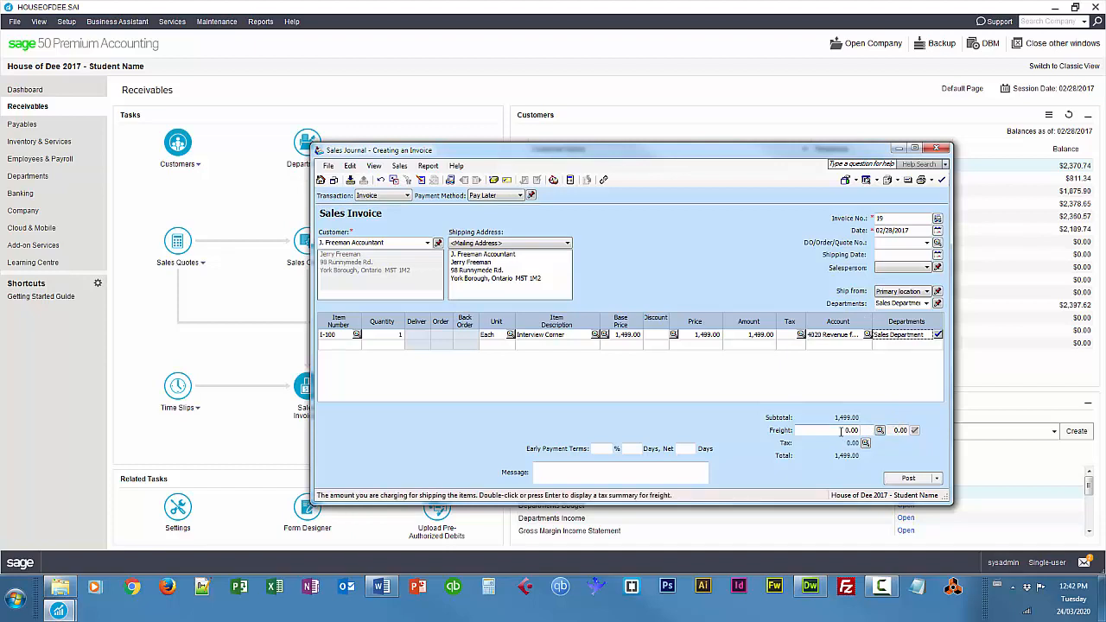
Set the invoice's freight charge to 89.00 and accept its 100% allocation to the Sales Department.
left_click(841, 430)
double_click(840, 430)
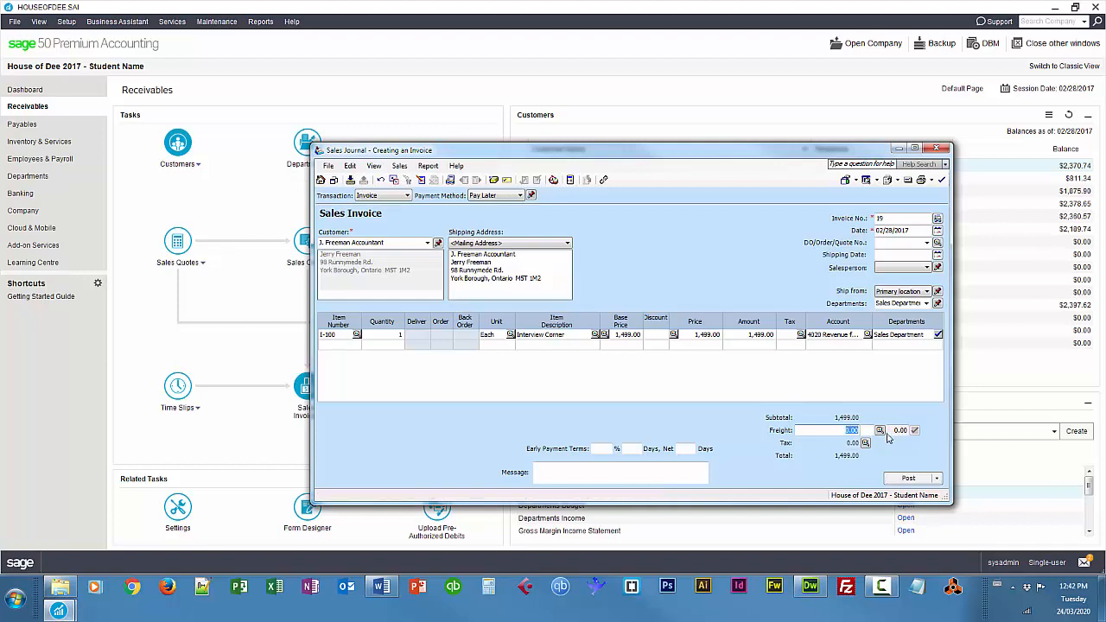
type("89")
key("Tab")
left_click(914, 429)
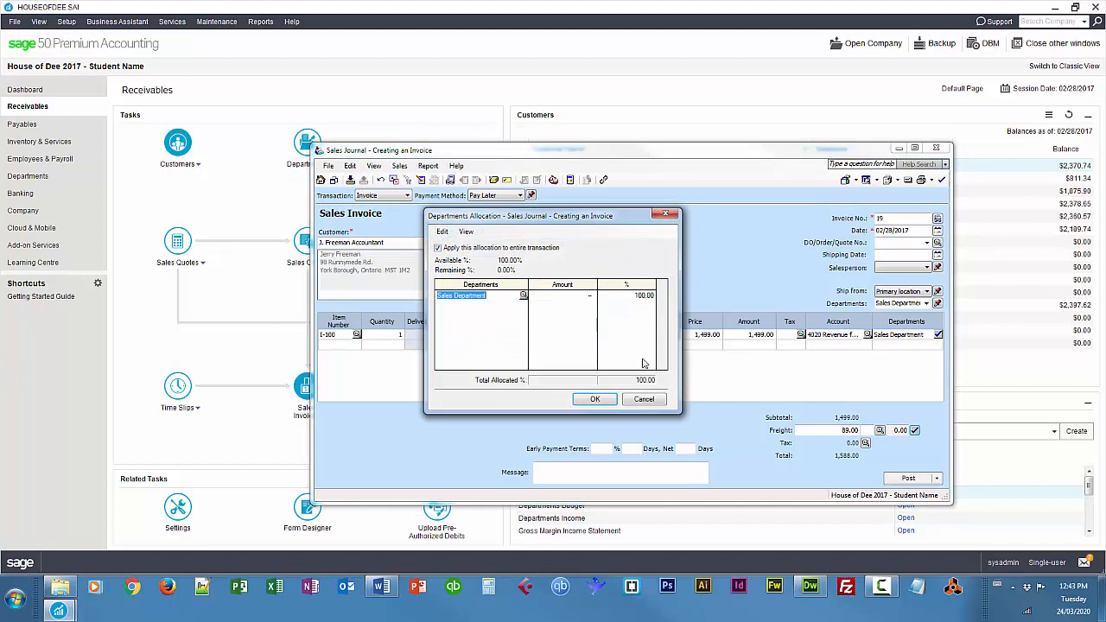
left_click(593, 401)
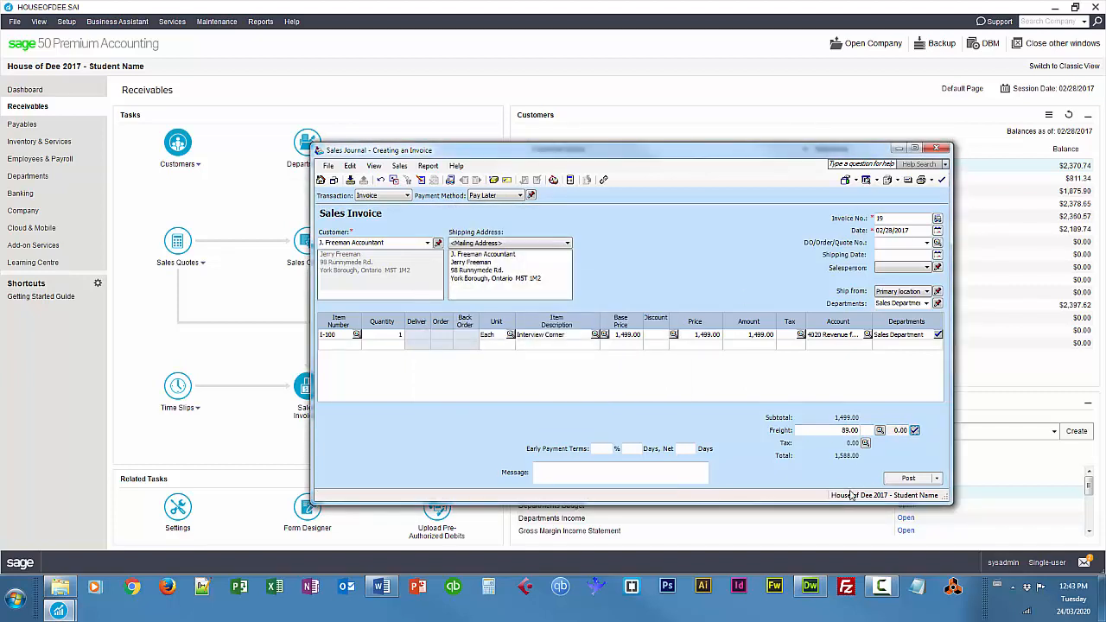
Apply tax code H, HST 13% not included (Ontario), to both the Interview Corner line and the freight charge.
left_click(800, 335)
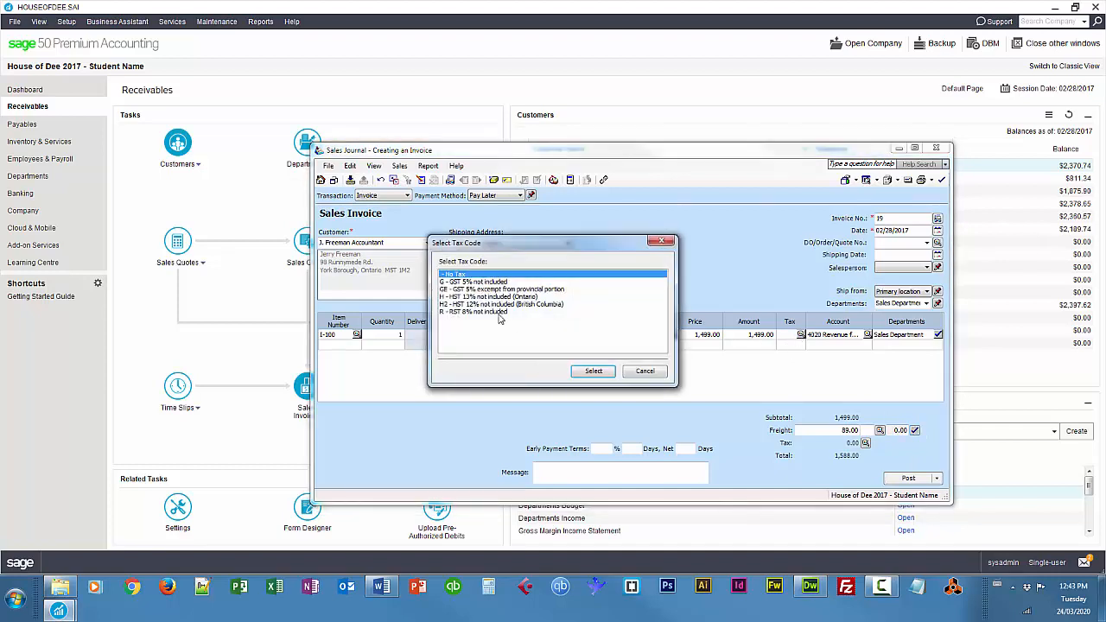
double_click(481, 297)
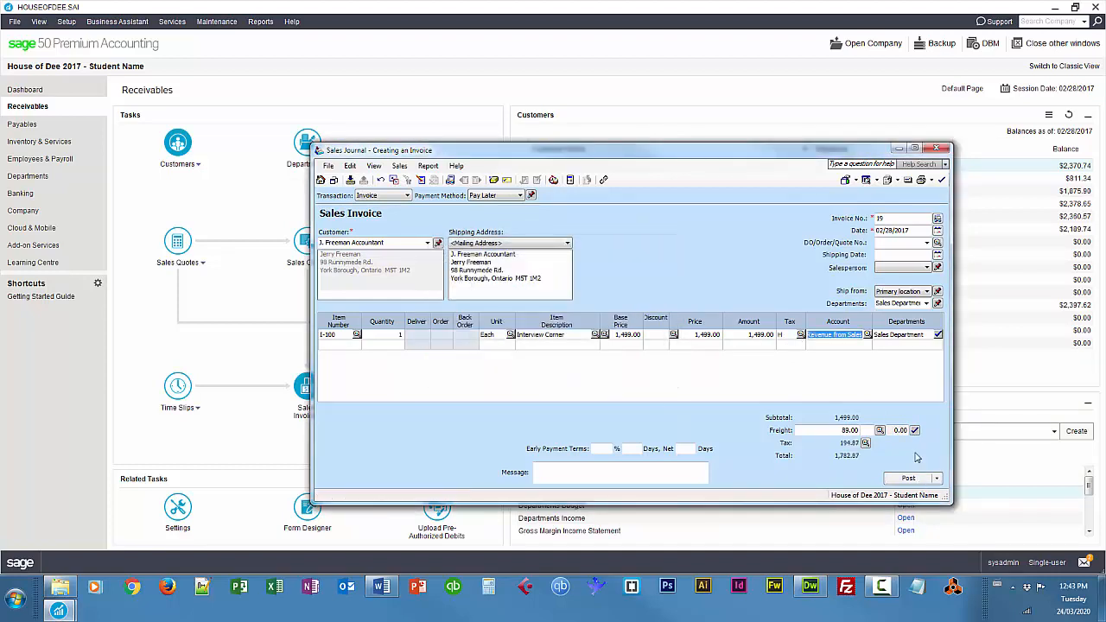
left_click(880, 431)
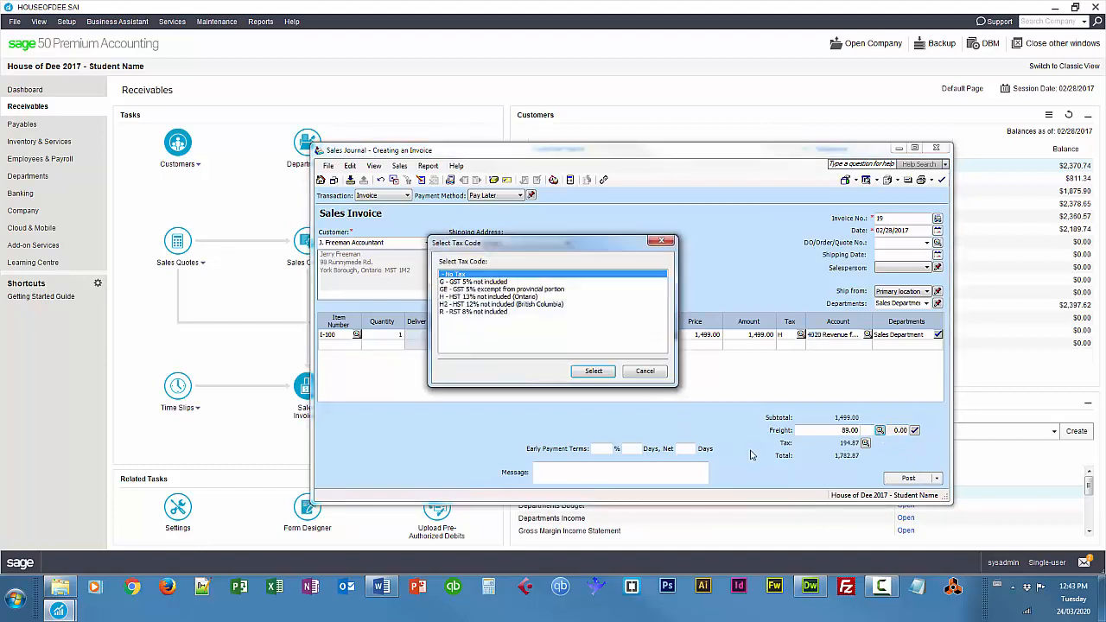
double_click(509, 297)
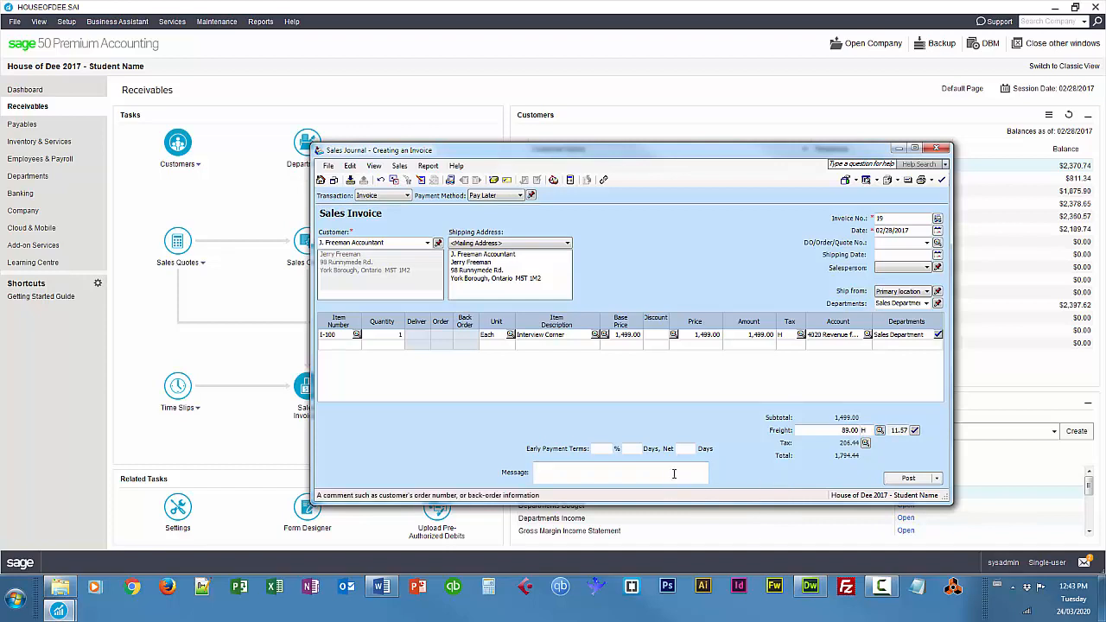
Add the message "Thank you for your business!" to the sales invoice and post it.
type("Thank you v")
key("BackSpace")
type("for your business!")
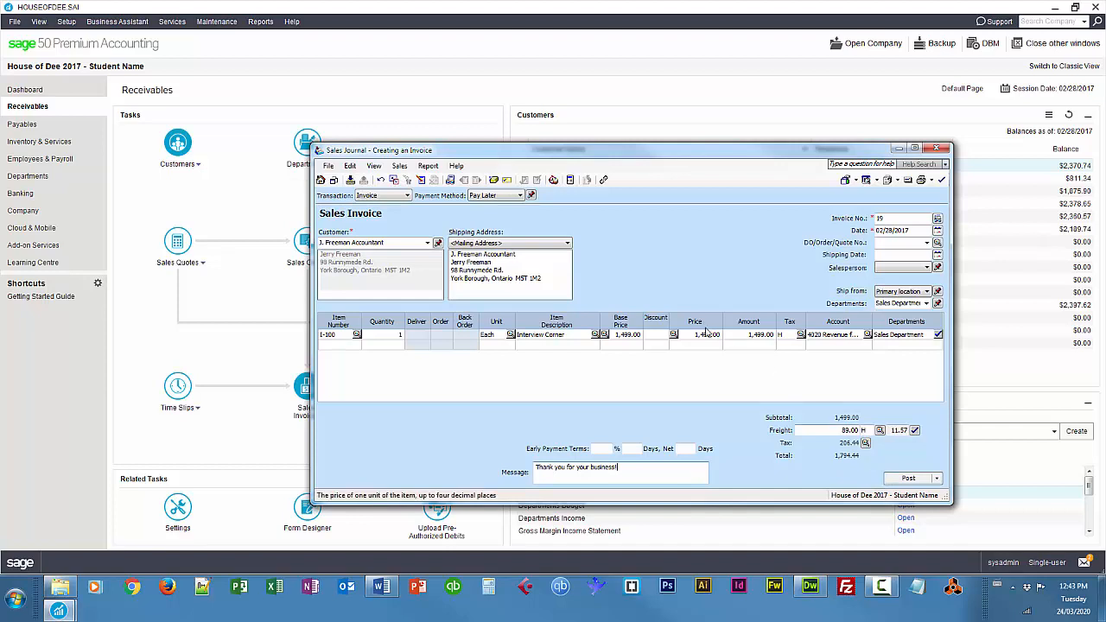
left_click(911, 481)
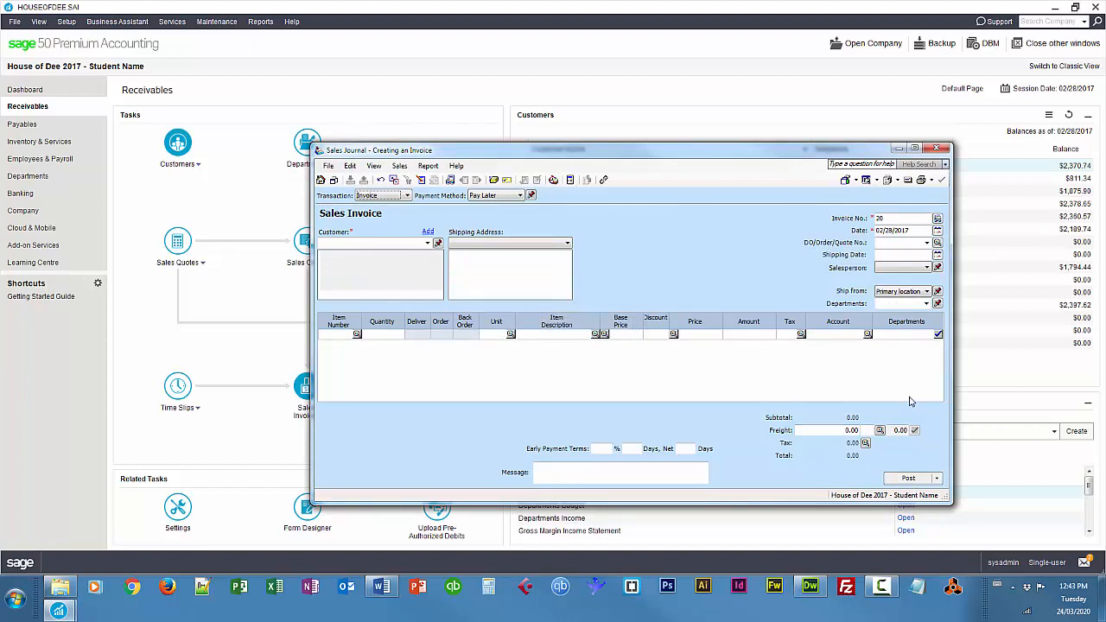
Close the Sales Journal and open the Inventory & Services module.
left_click(935, 148)
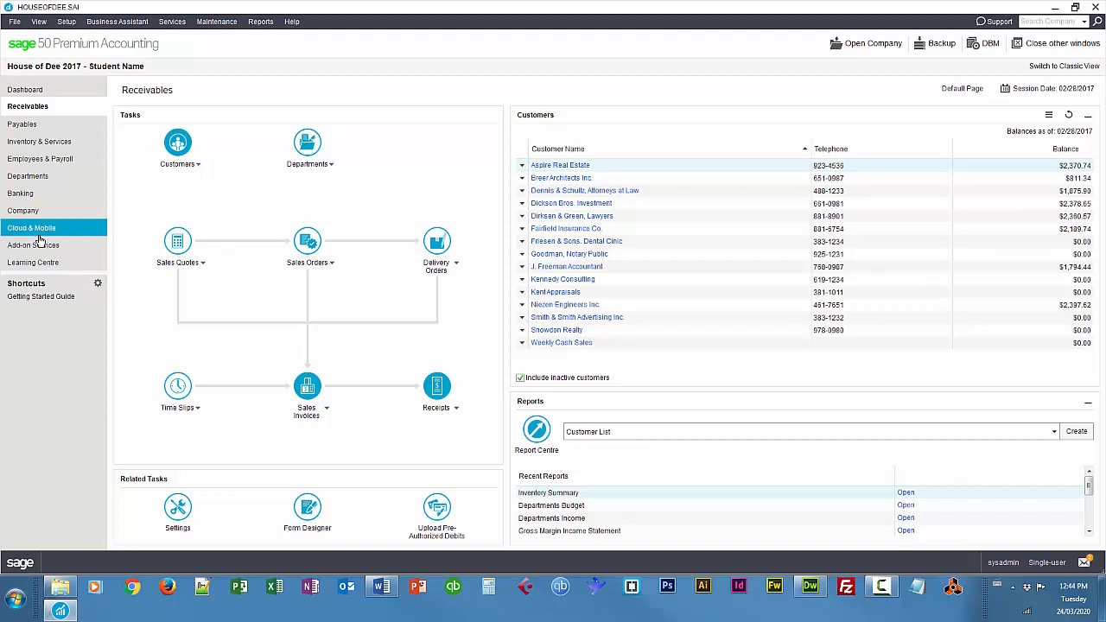
left_click(39, 140)
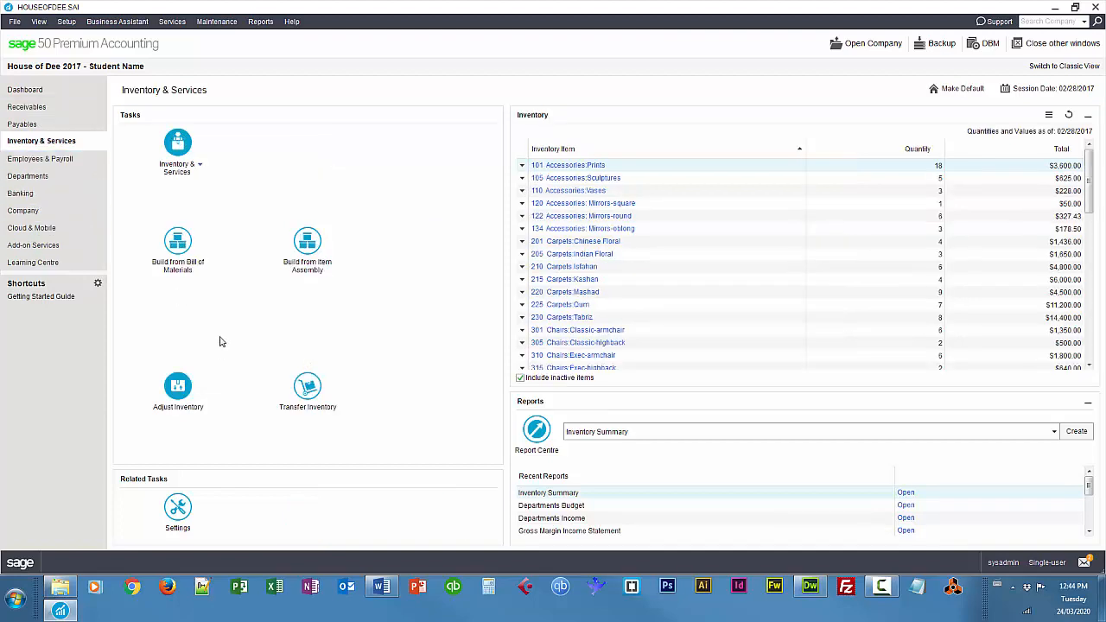